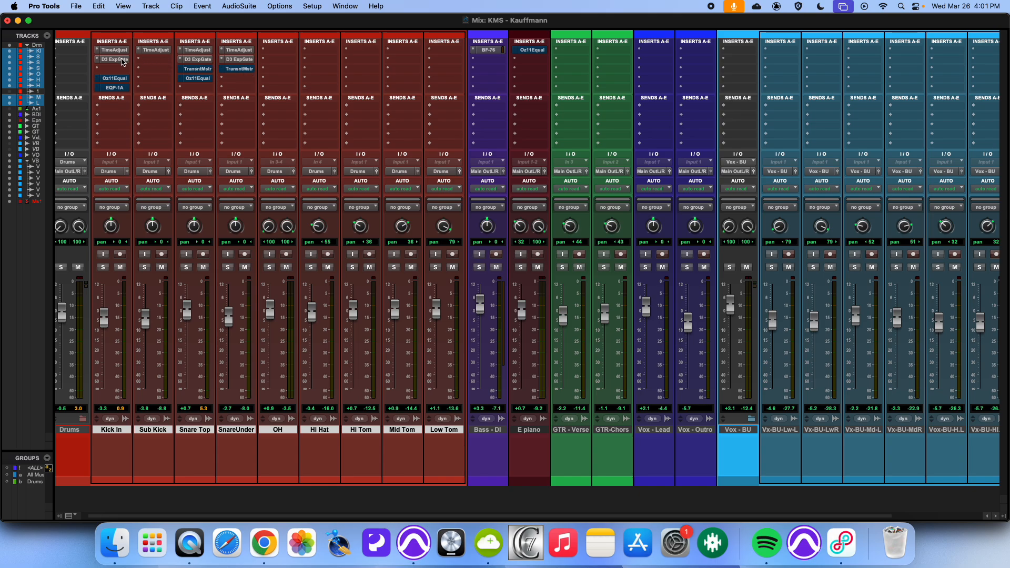
Step: Insert the Transient Master (mono) plugin on the Kick In track and browse its factory presets
click(115, 71)
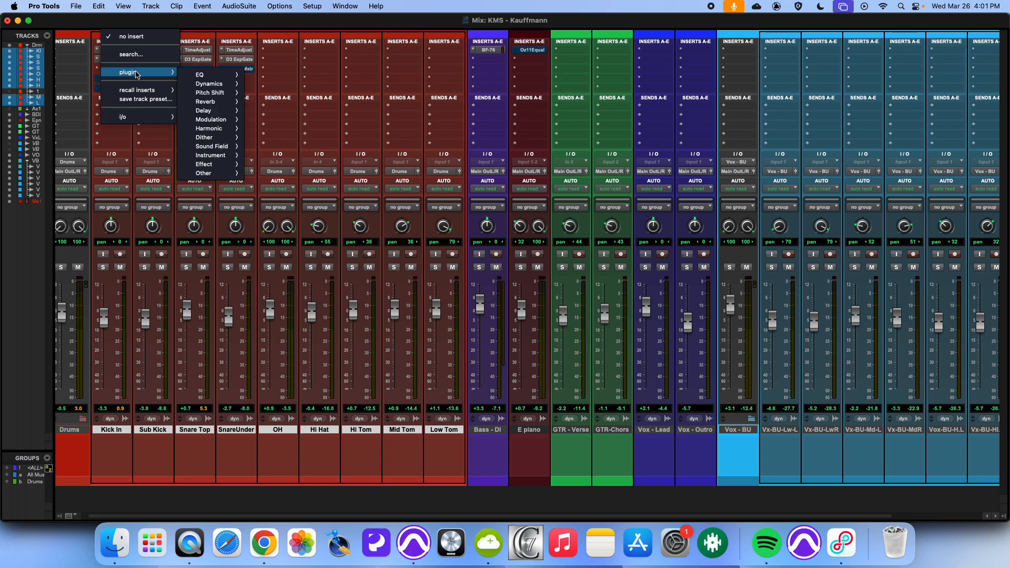
mouse_move(142, 72)
mouse_move(211, 84)
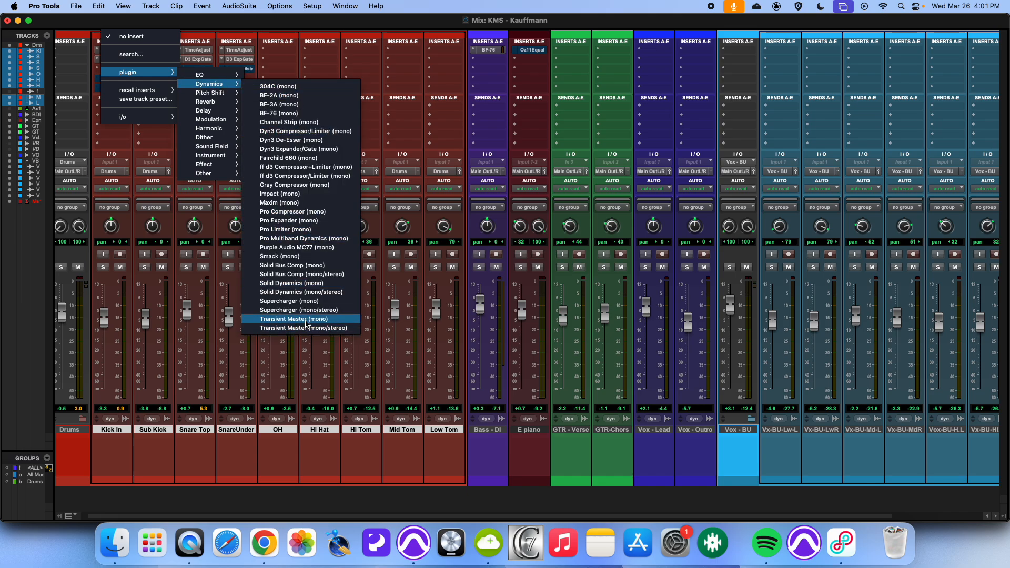
click(306, 319)
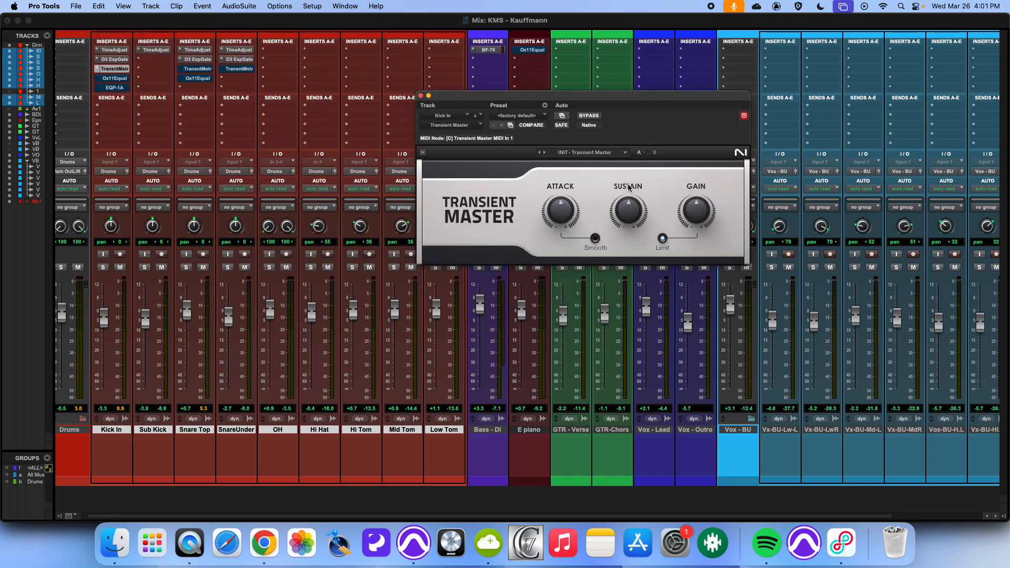
click(592, 154)
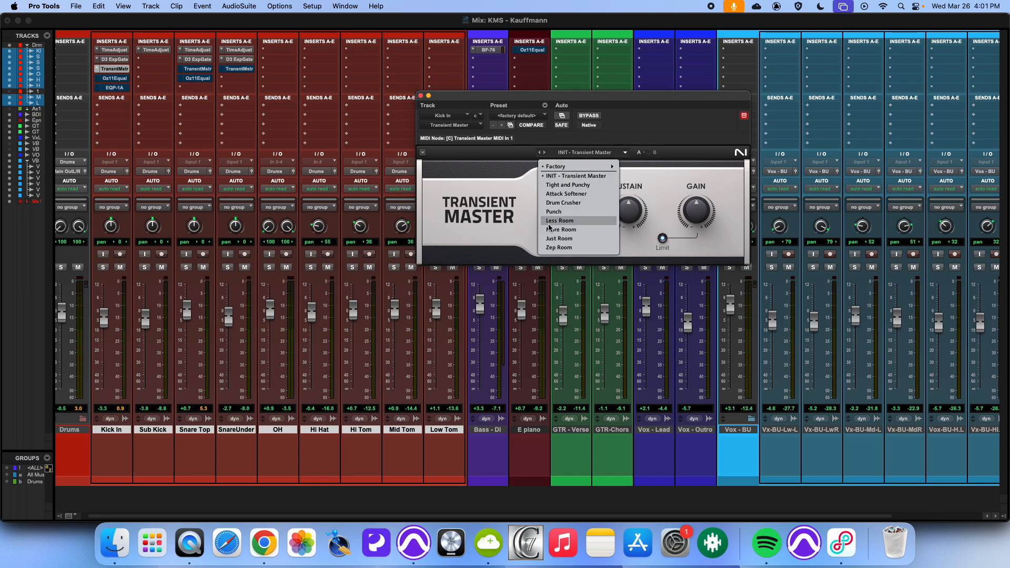
click(525, 199)
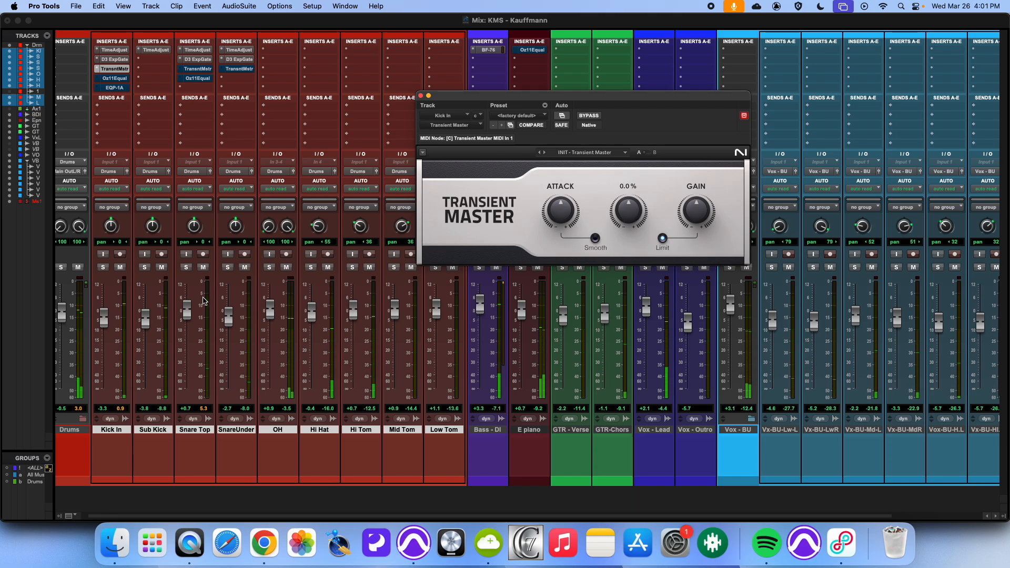
Step: Solo the Kick In track and view its Expander/Gate before returning to its Transient Master
click(104, 268)
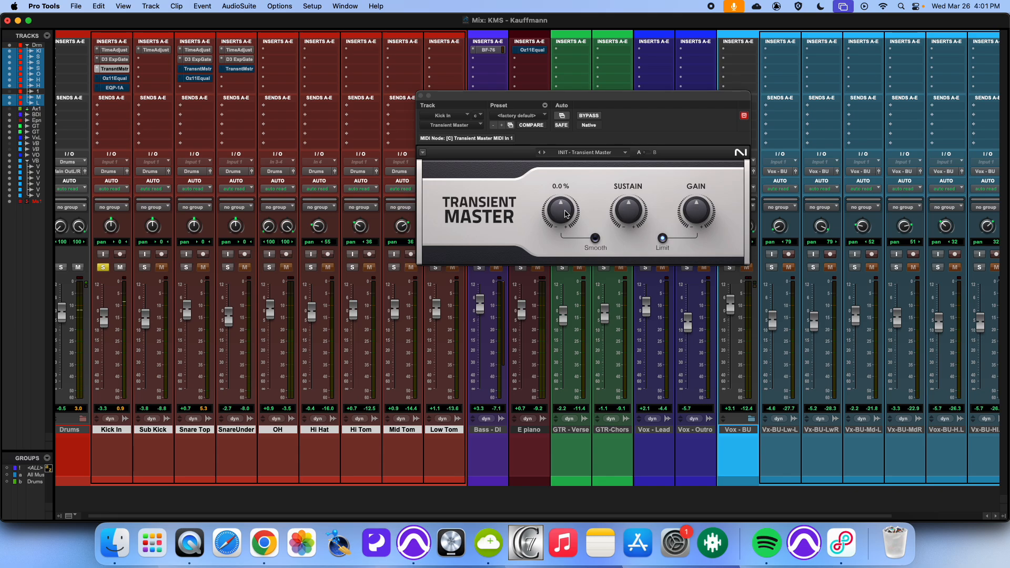
click(114, 59)
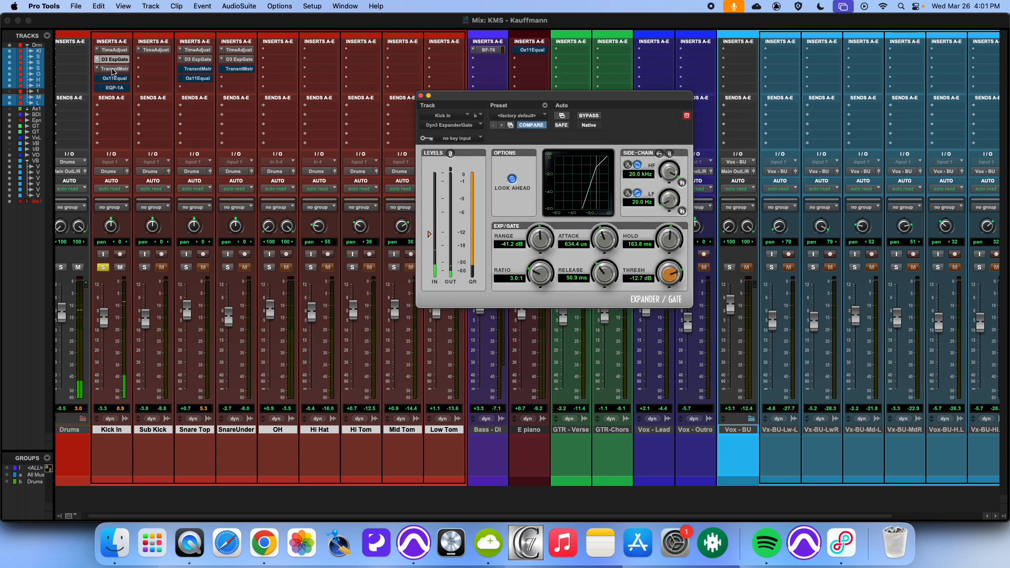
click(115, 69)
Step: Raise the Kick In Transient Master attack to about 39% and compare it against bypass
drag(572, 207, 572, 169)
drag(563, 208, 563, 209)
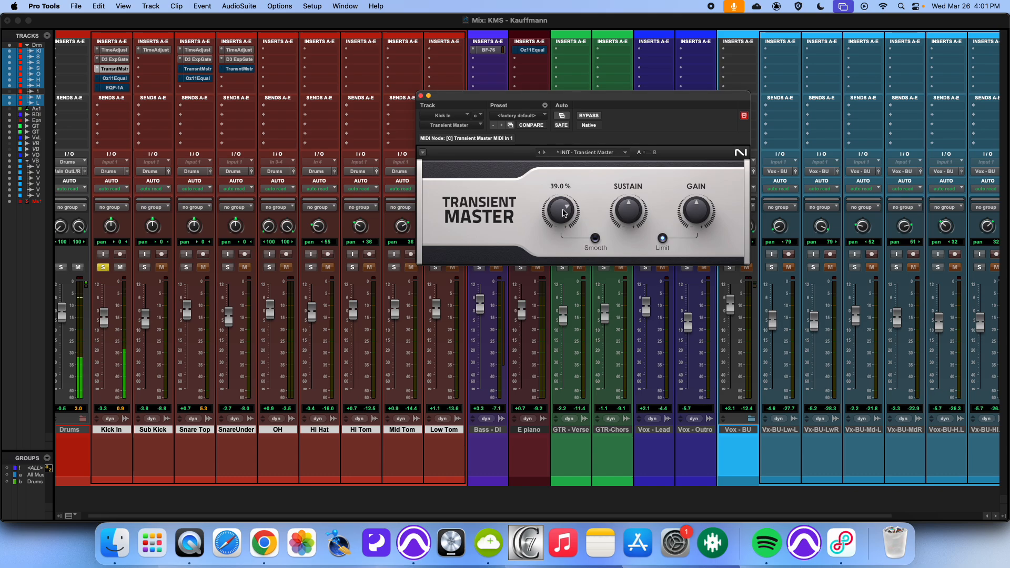
mouse_move(643, 211)
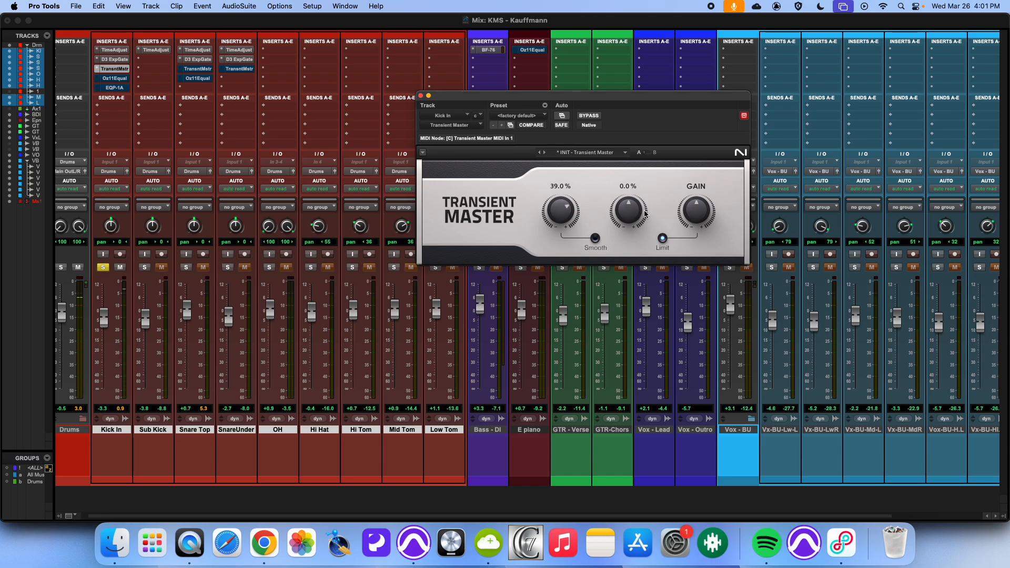
click(590, 116)
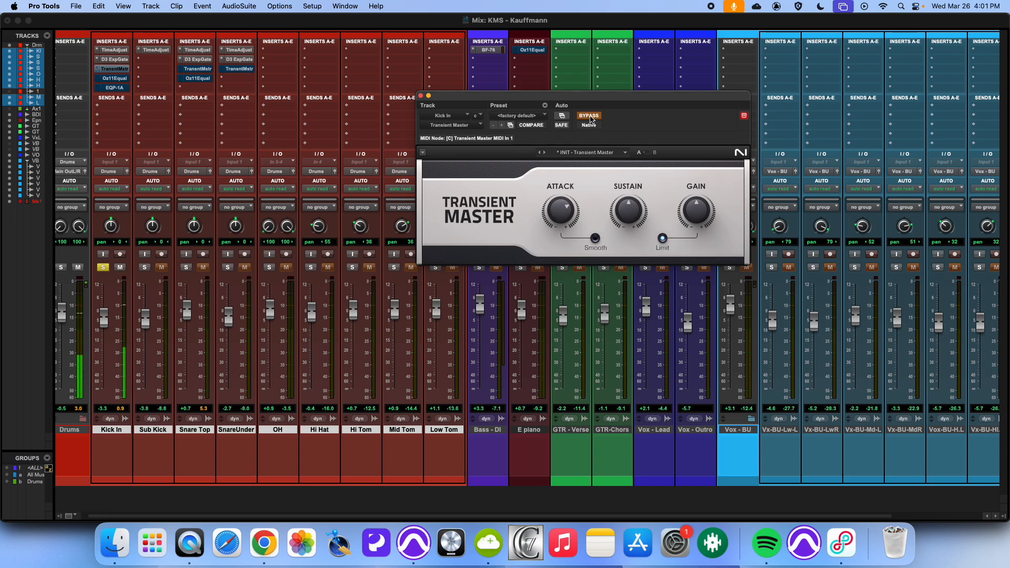
click(589, 116)
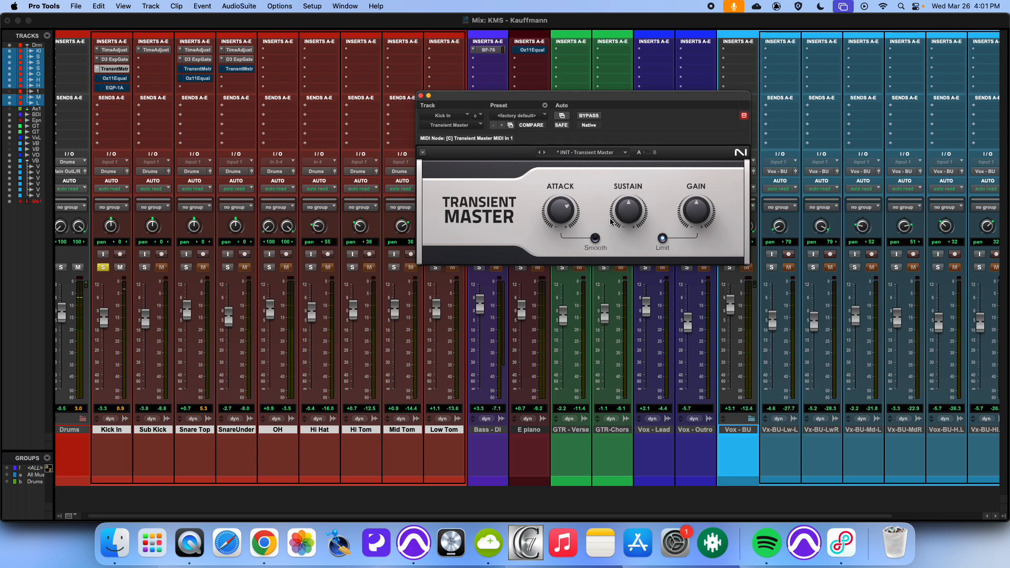
Step: Experiment with the Kick In Transient Master sustain and toggle bypass to compare
mouse_move(626, 212)
drag(626, 212, 626, 183)
drag(627, 178, 626, 224)
click(596, 117)
click(597, 119)
Step: Solo Snare Top instead of Kick In and open Snare Top's Transient Master
click(186, 268)
click(104, 267)
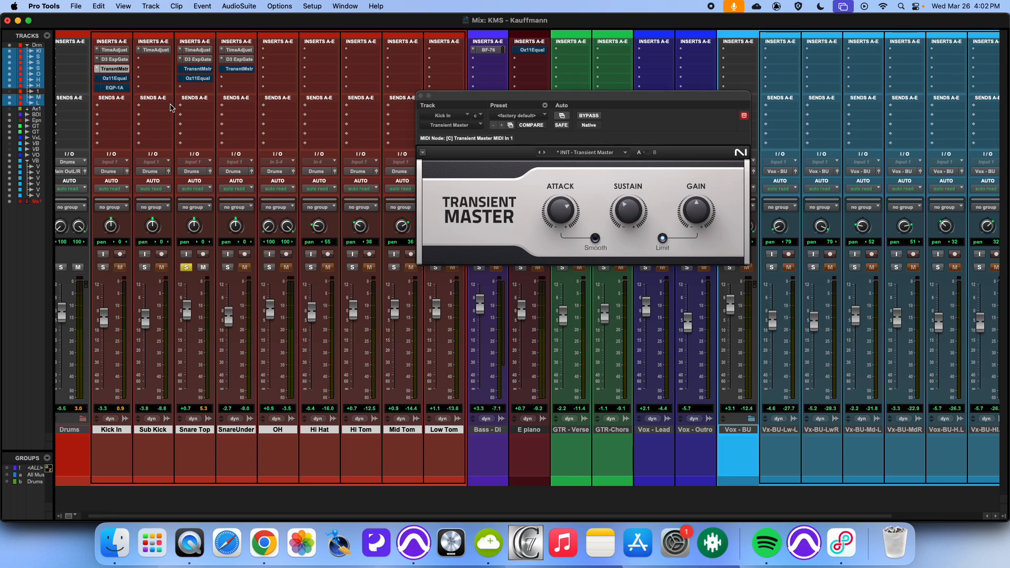
click(198, 69)
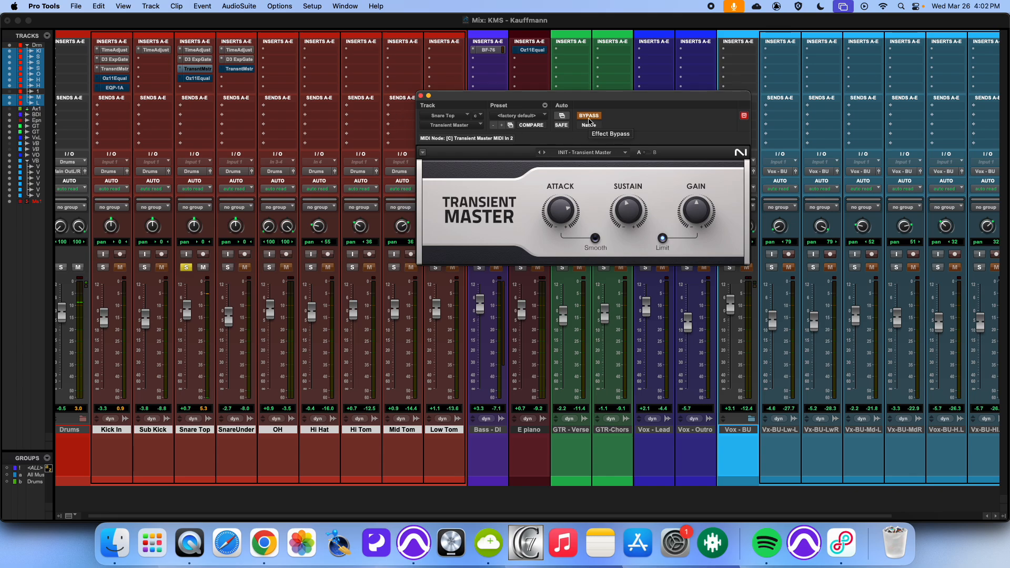
Step: Compare the Snare Top Transient Master against bypass and nudge its gain slightly
key(super+equal)
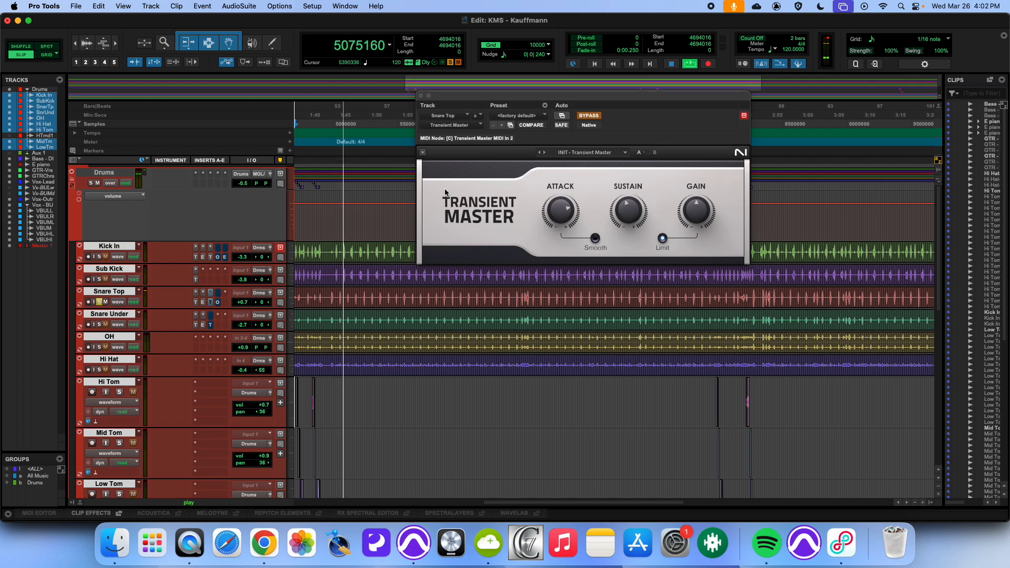
key(super+equal)
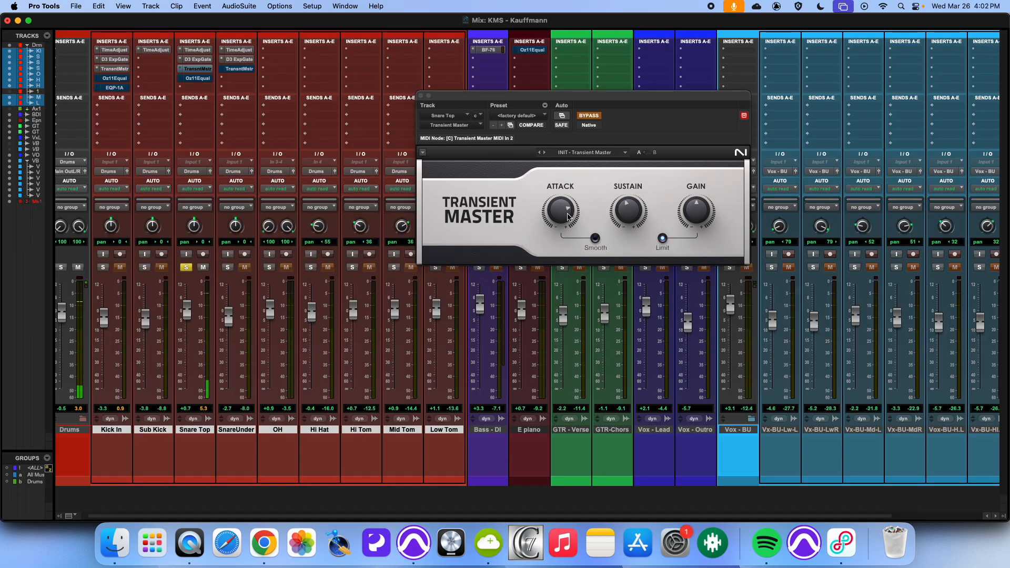
click(593, 119)
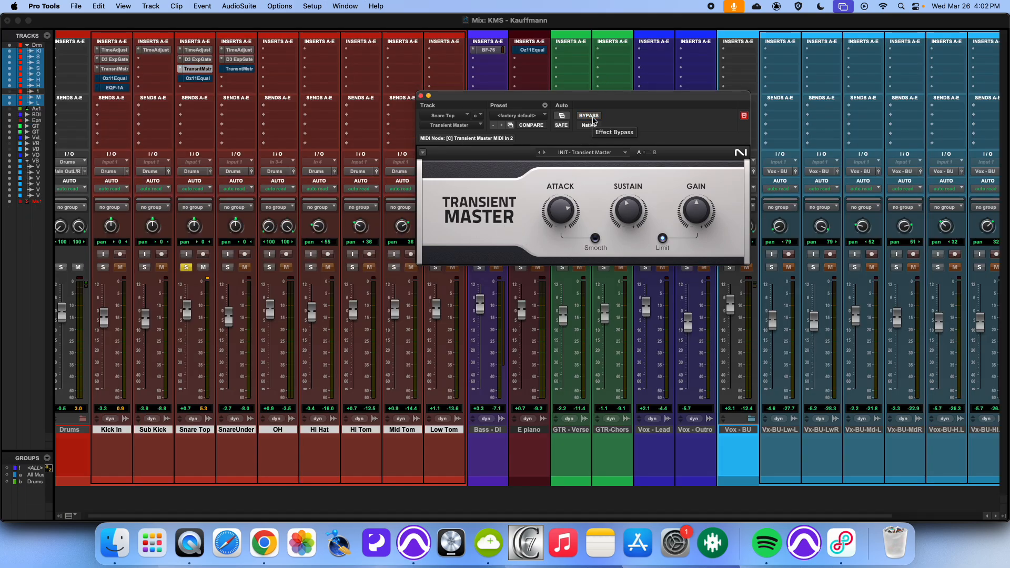
click(593, 119)
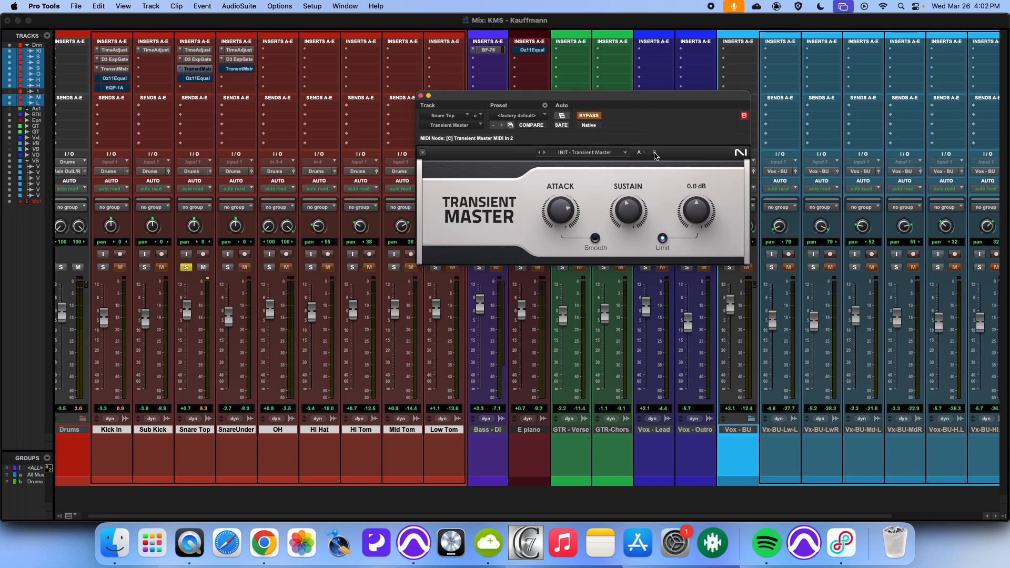
click(581, 118)
drag(696, 211, 696, 216)
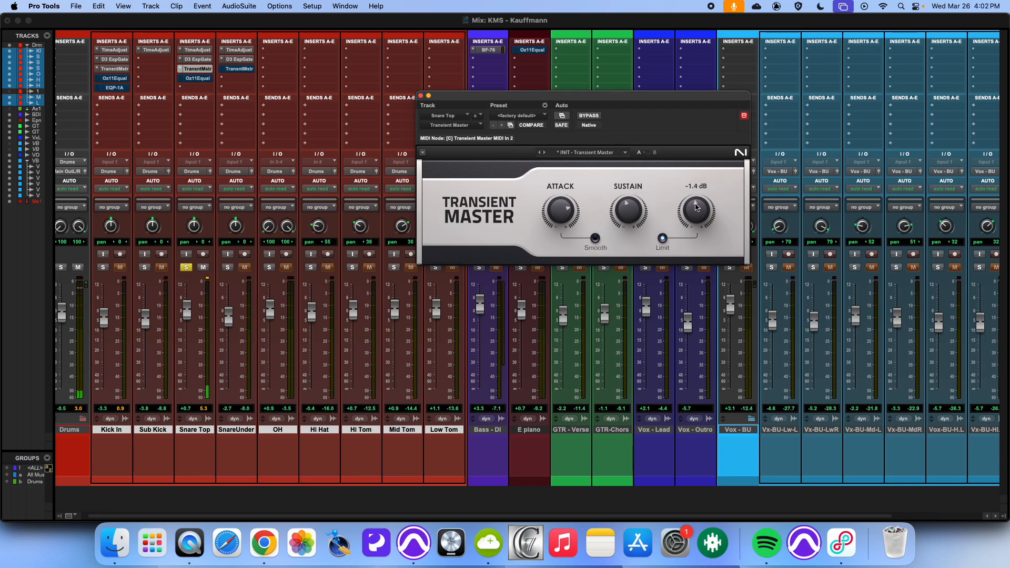
click(593, 116)
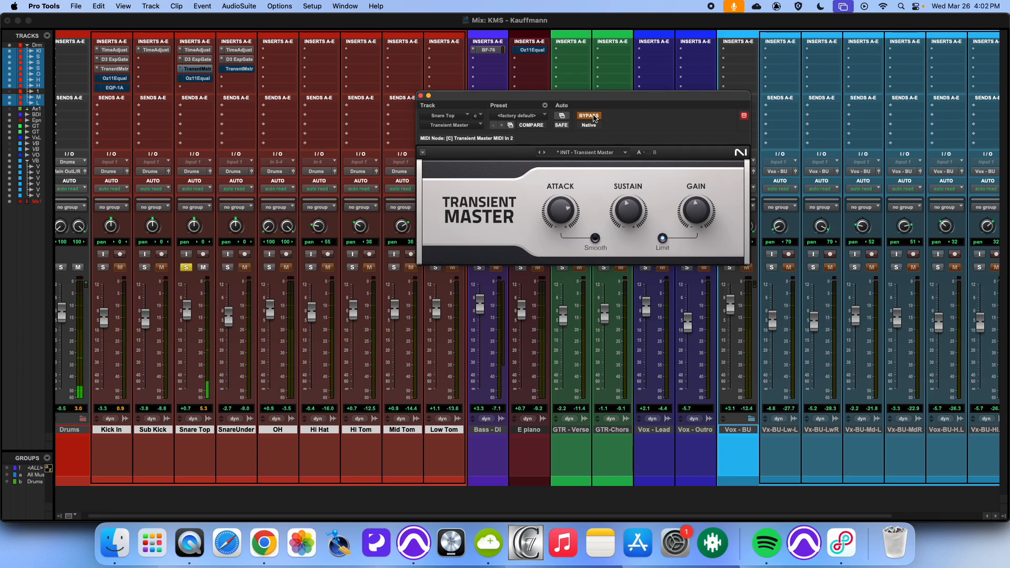
click(594, 118)
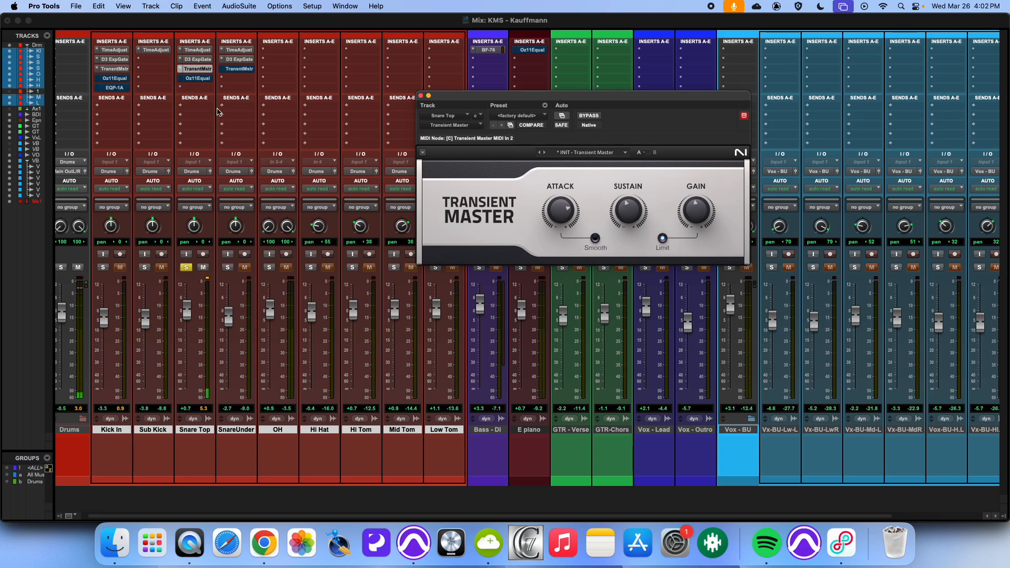
Step: Open the Snare Under Transient Master and solo Snare Under instead of Snare Top
click(239, 68)
click(594, 117)
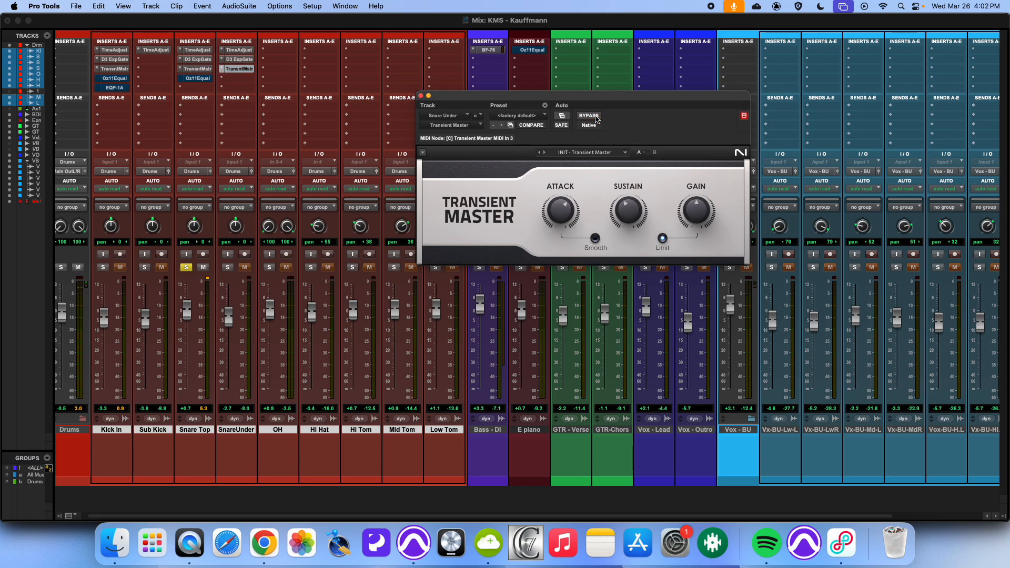
click(228, 268)
click(186, 268)
Step: Lower the Snare Under Transient Master sustain to about -23% and compare it against bypass
click(591, 116)
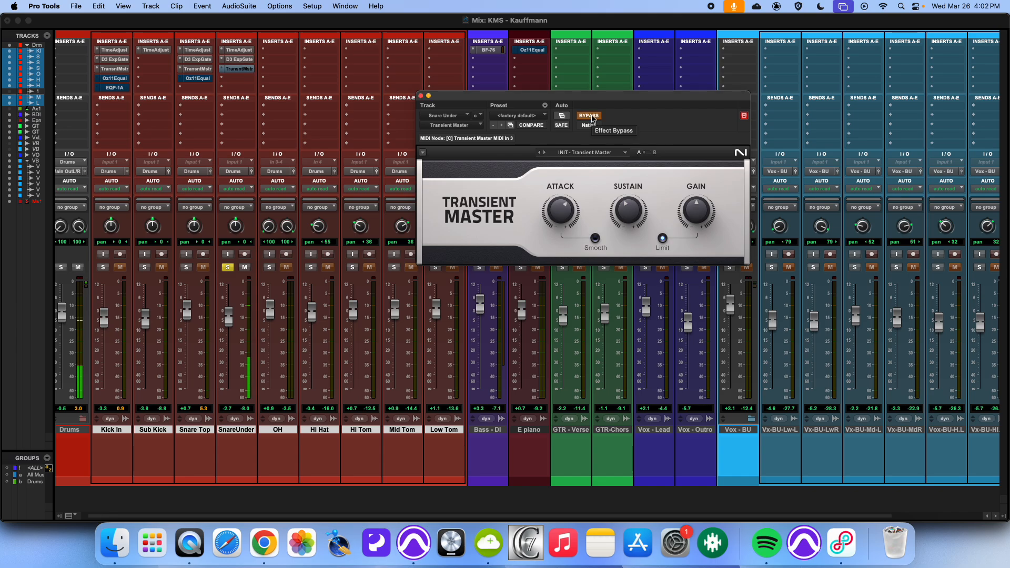
click(590, 117)
drag(628, 211, 629, 198)
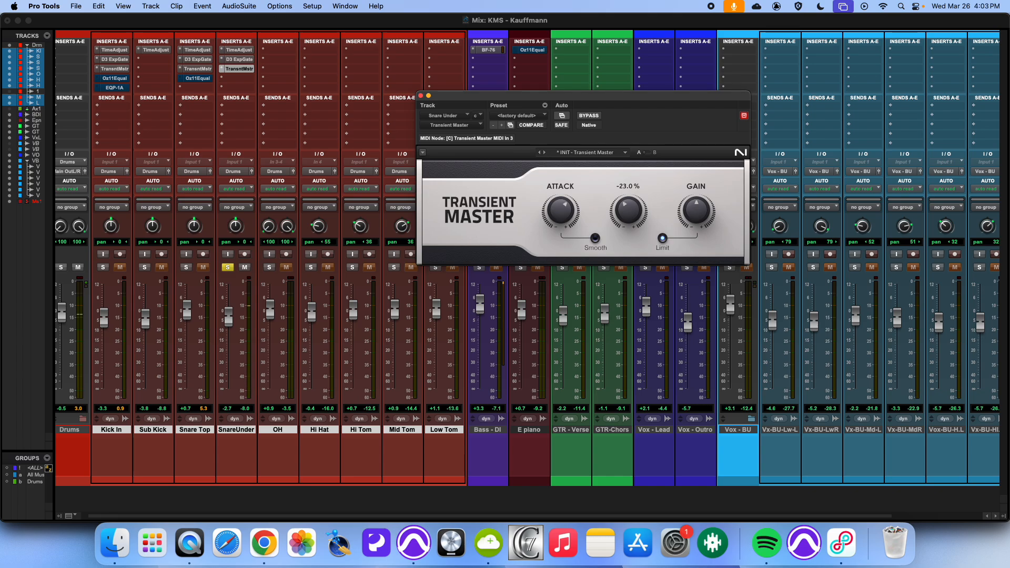
click(592, 117)
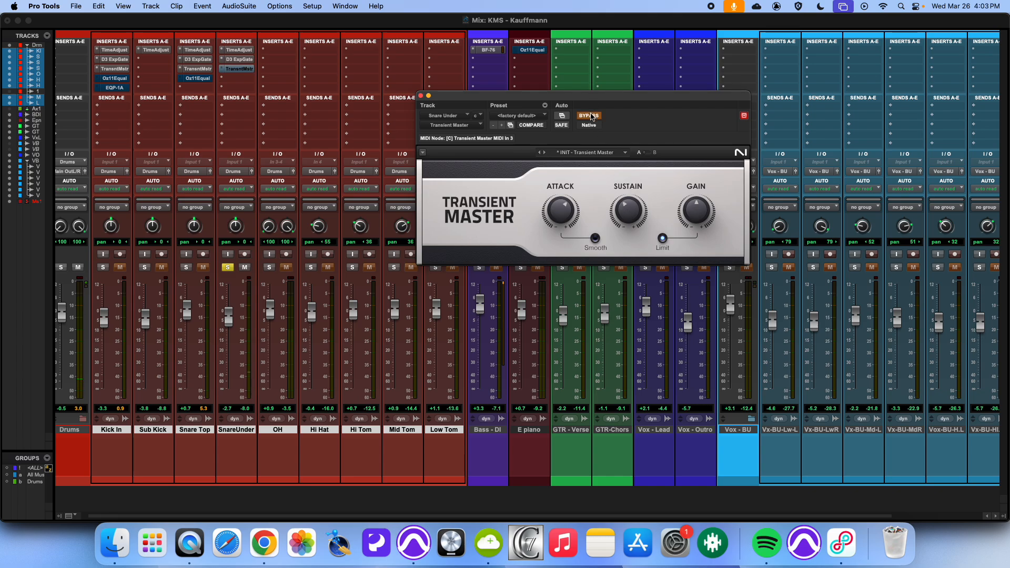
click(591, 116)
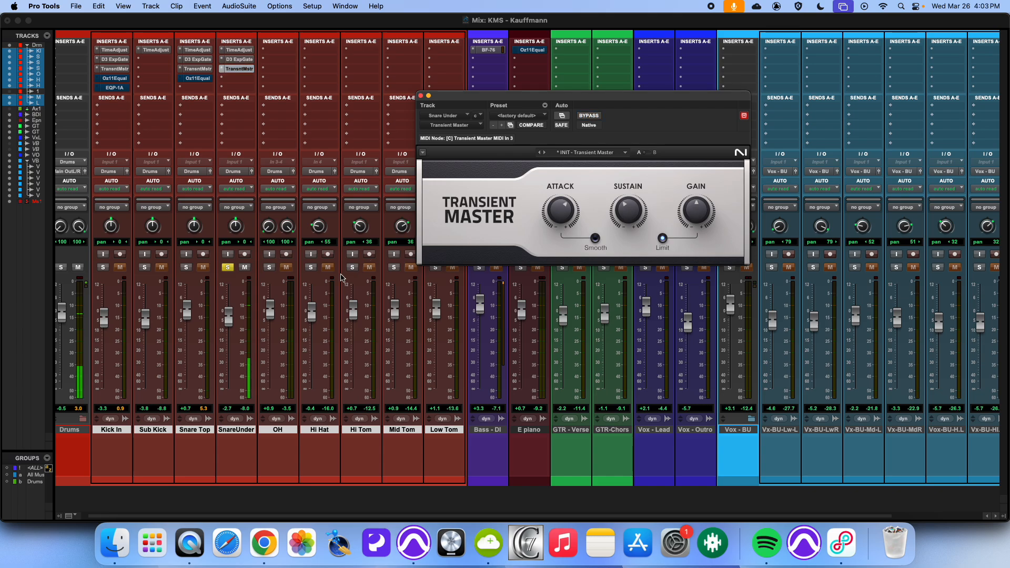
Step: Unsolo the Snare Under and Snare Top tracks
click(226, 267)
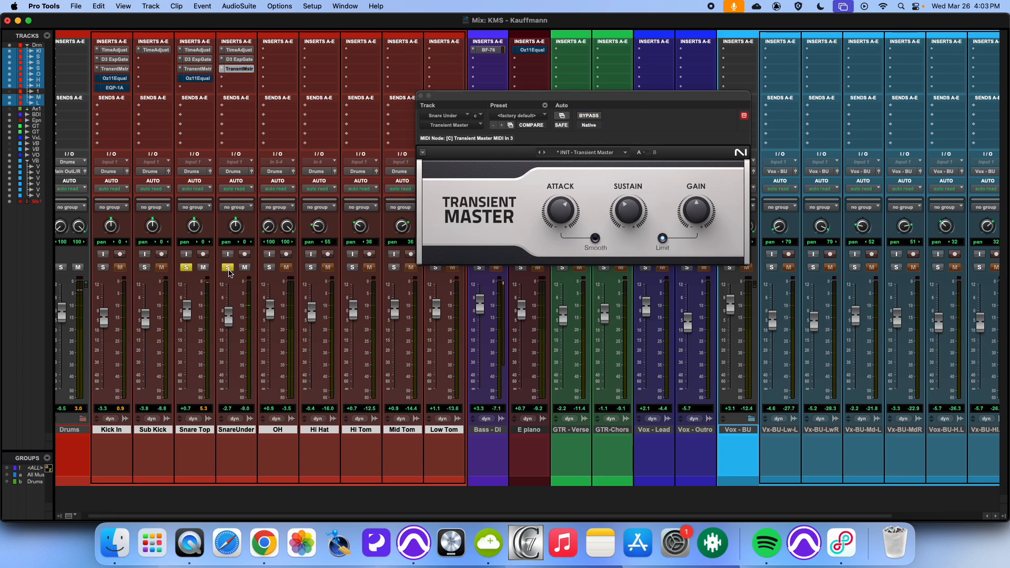
click(228, 267)
click(187, 268)
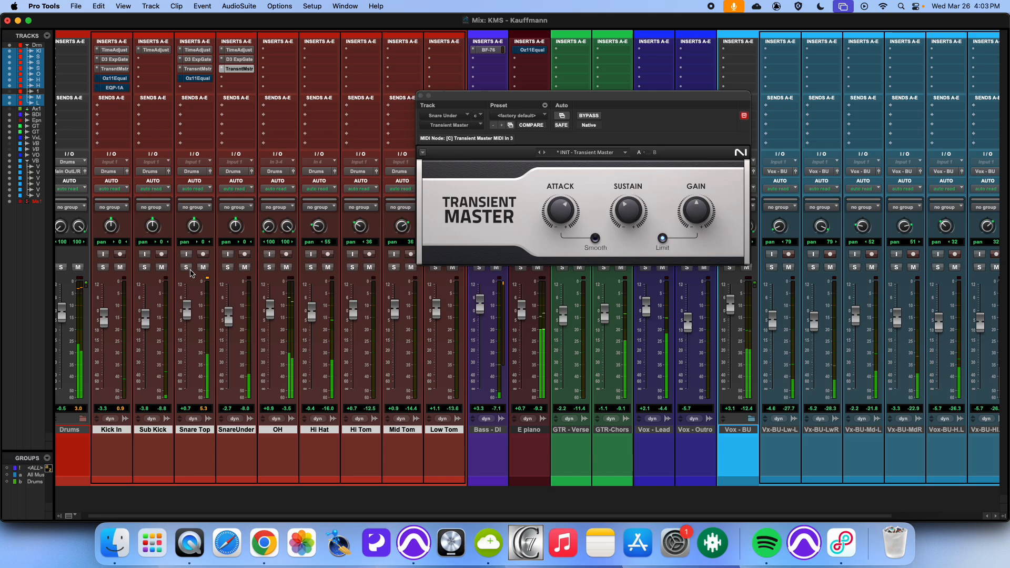
Step: Toggle the Transient Master inserts on the Snare Under, Snare Top and Kick In tracks, then close the plugin window
super+click(231, 69)
super+click(195, 69)
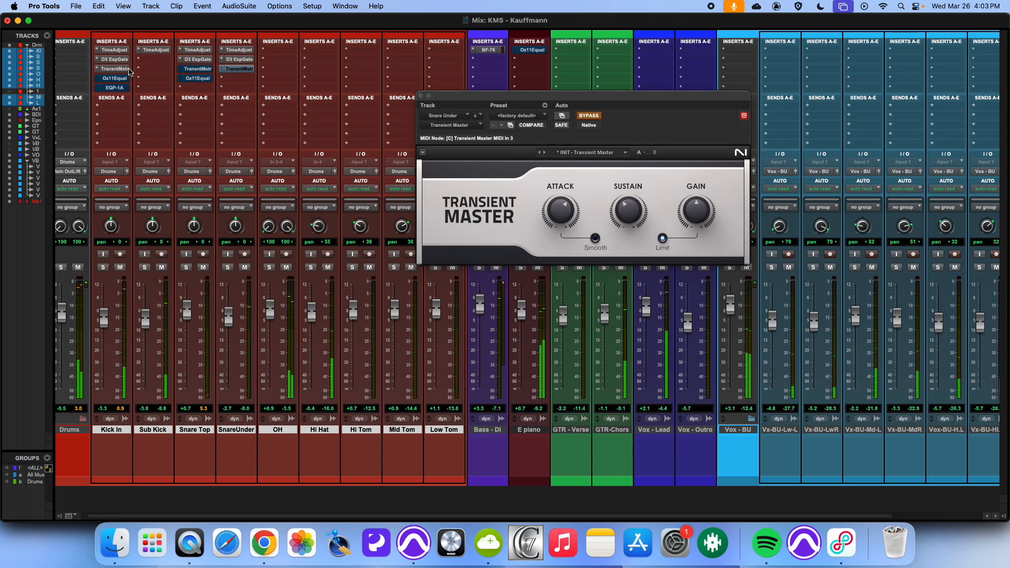
super+click(128, 70)
super+click(128, 70)
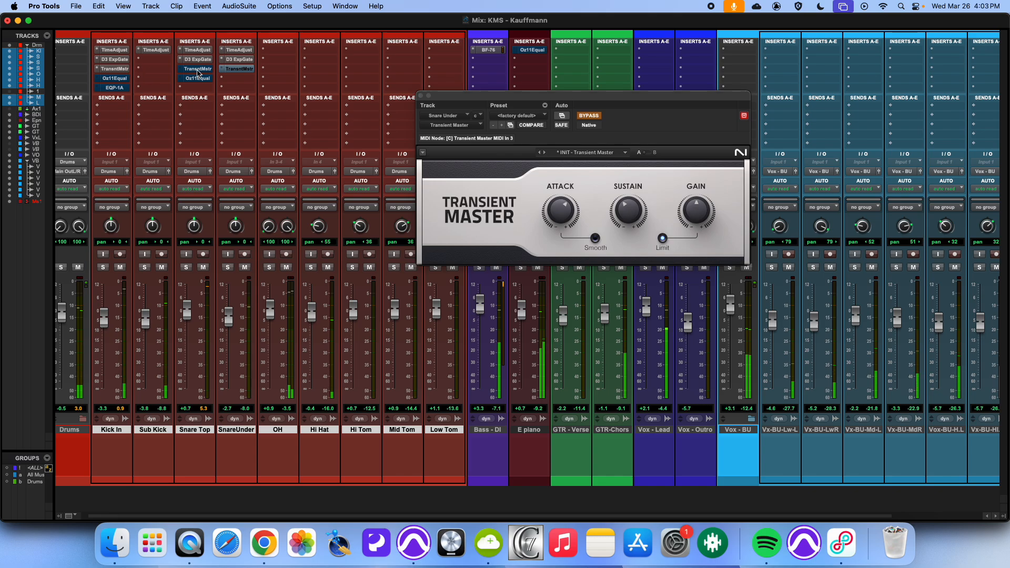
super+click(196, 69)
super+click(236, 69)
click(421, 98)
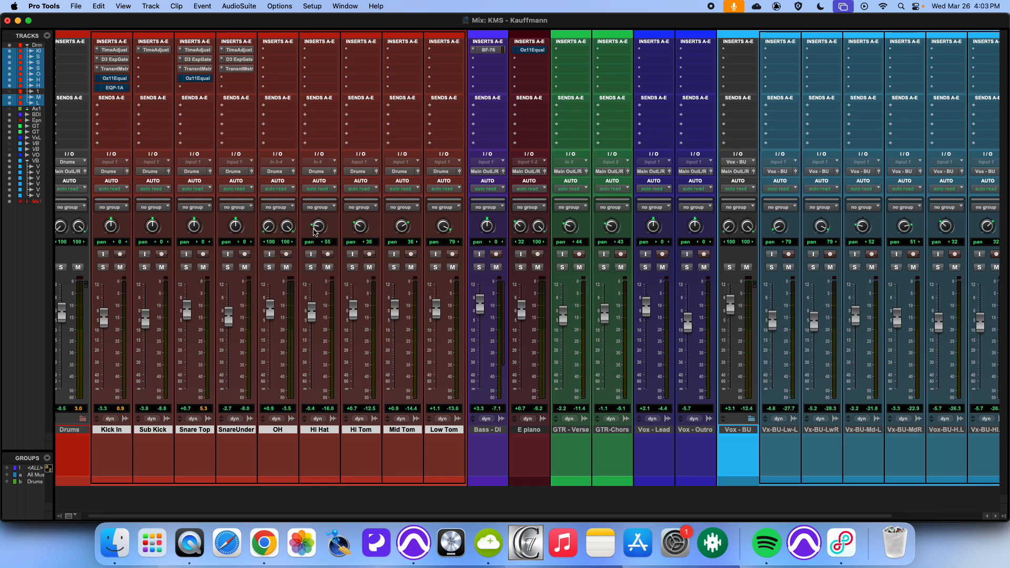
Step: Review the EQ Cheat Sheet document in Chrome, then return to Pro Tools
key(super+Tab)
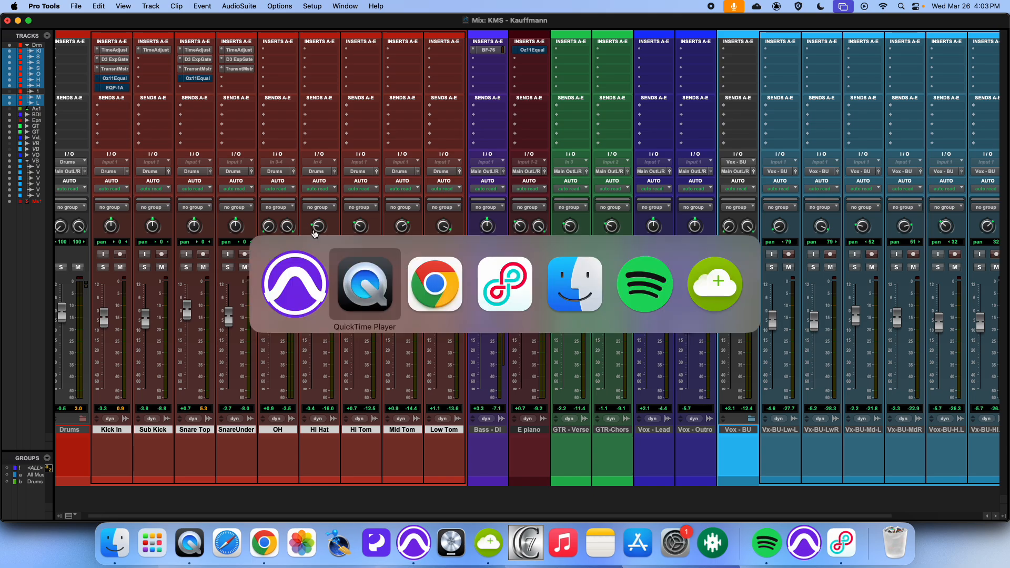
key(super+Tab)
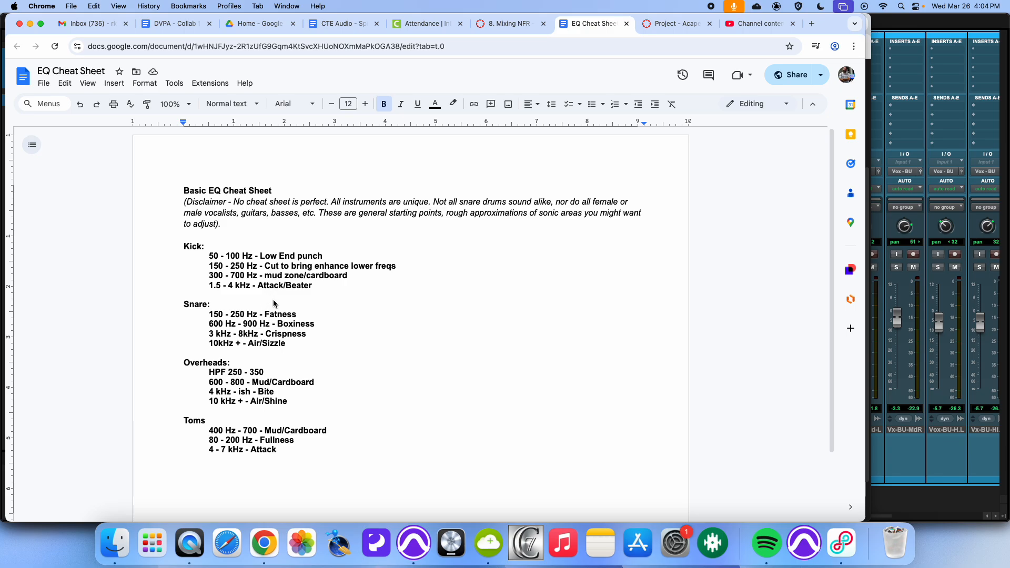
key(super+Tab)
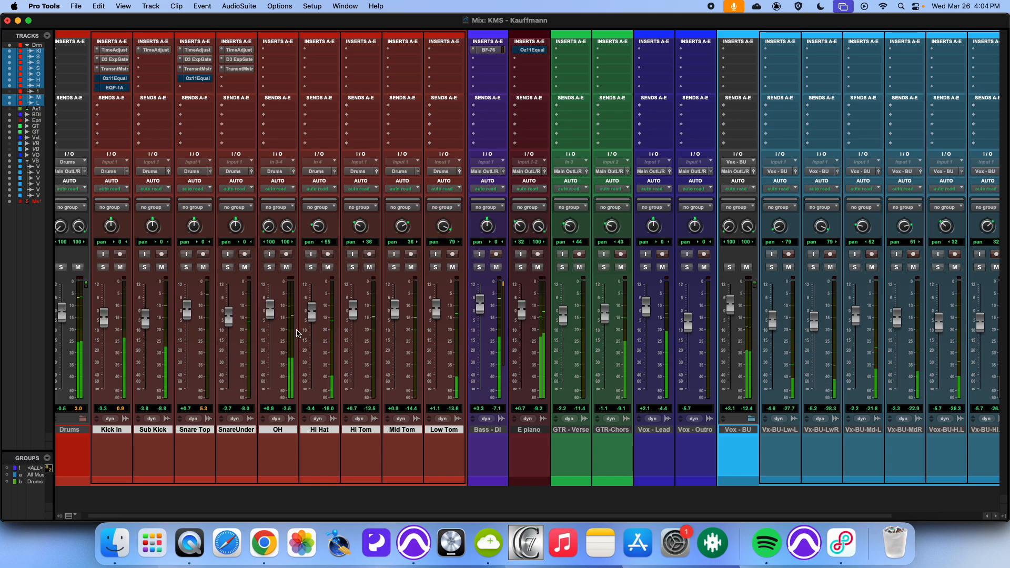
Step: Switch to the Edit window, select a few bars across the kick, snare and overhead tracks, and play them
key(super+equal)
key(space)
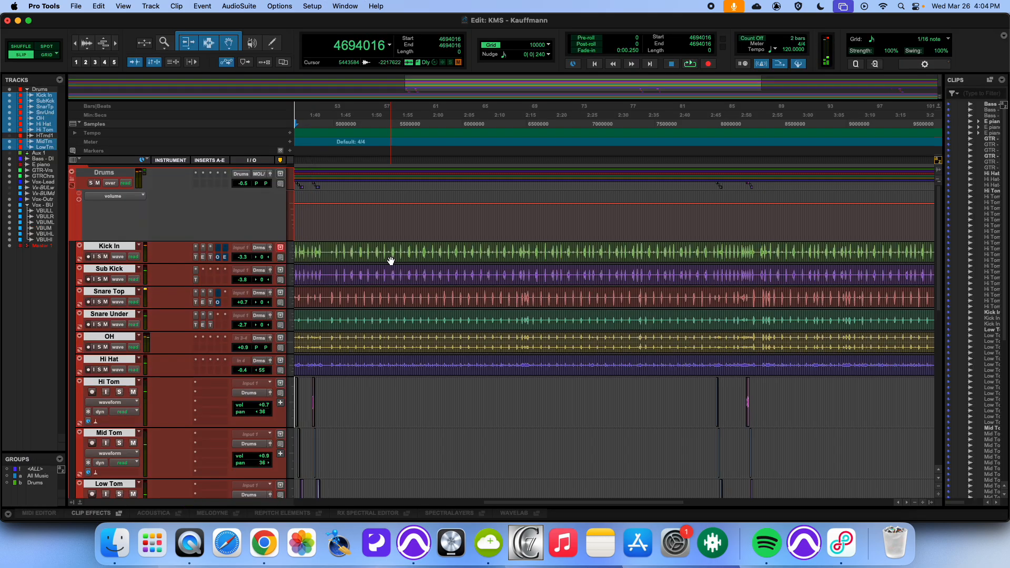
drag(391, 266, 487, 341)
key(space)
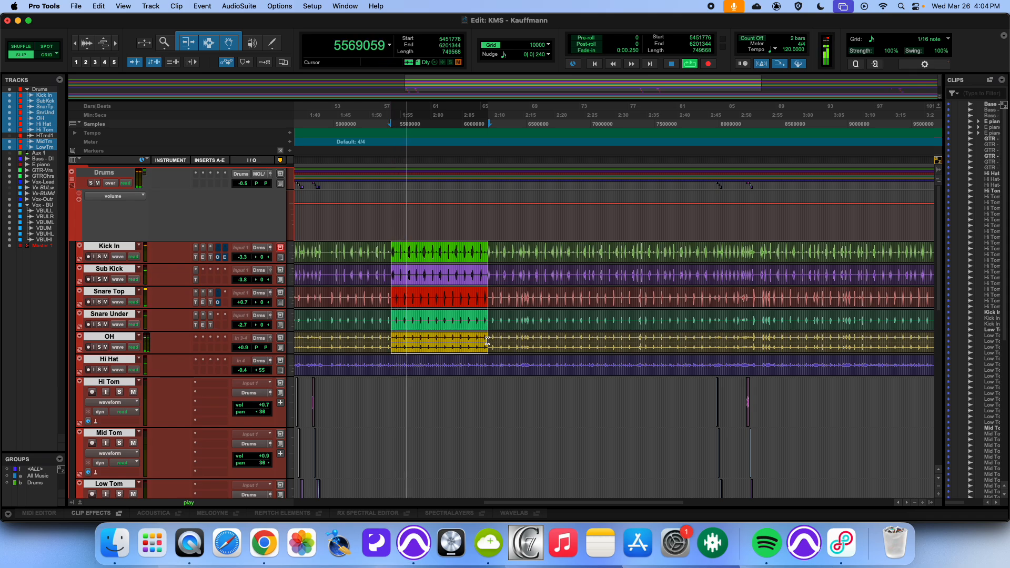
Step: Switch to the Mix window and open the Ozone 11 Equalizer insert on the Kick In track, repositioning its window
key(super+equal)
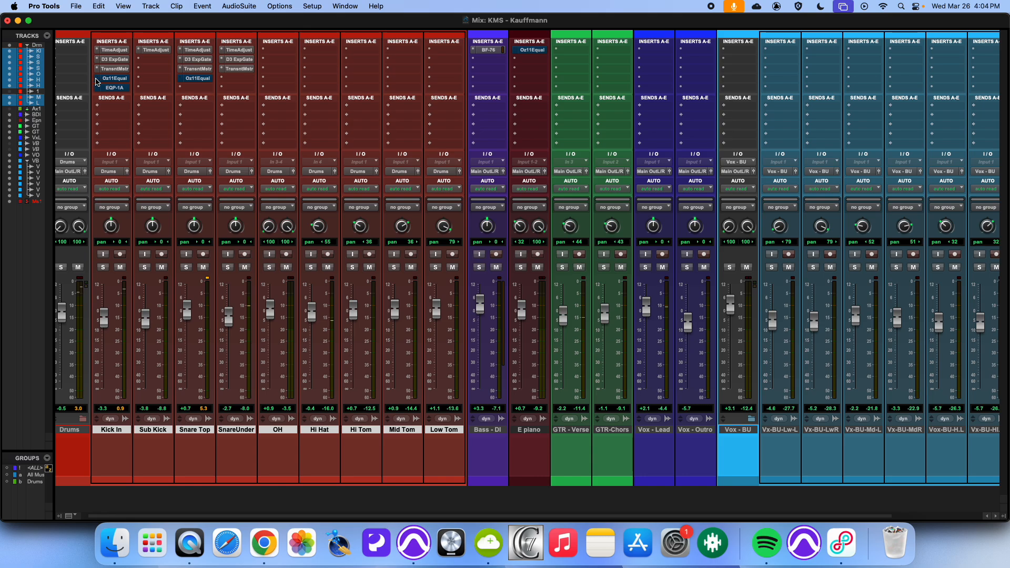
click(96, 82)
mouse_move(218, 84)
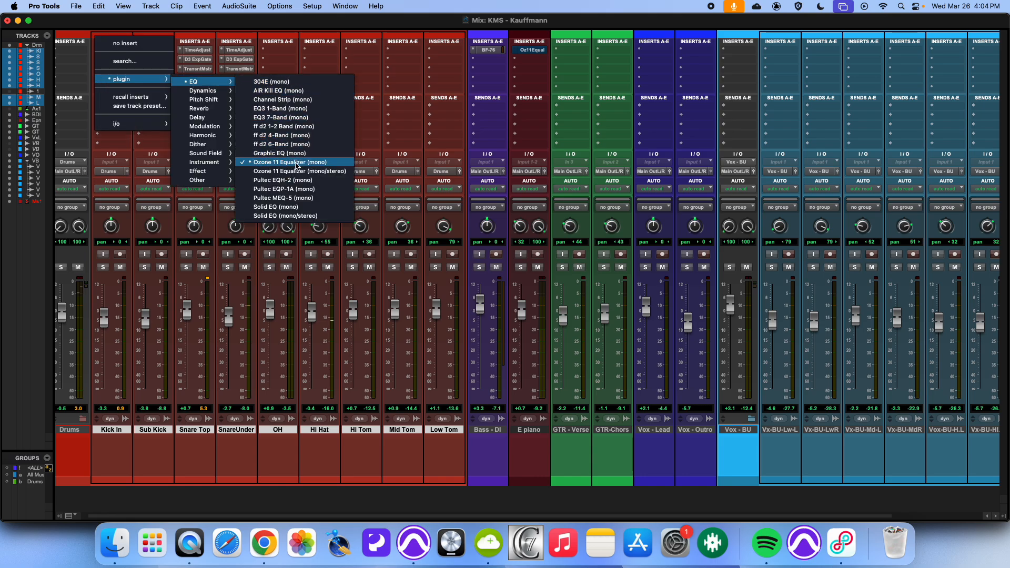
click(89, 19)
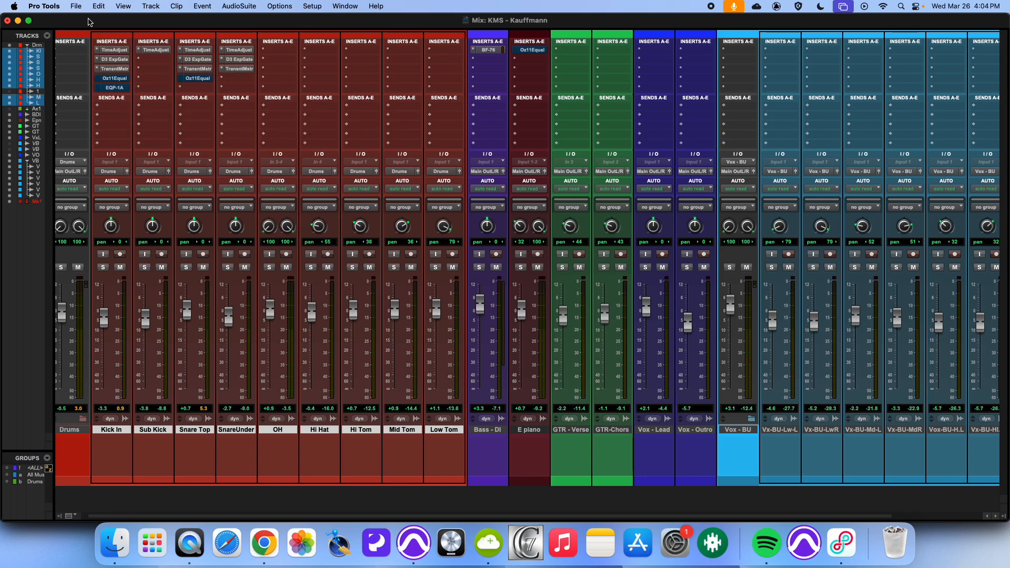
click(115, 80)
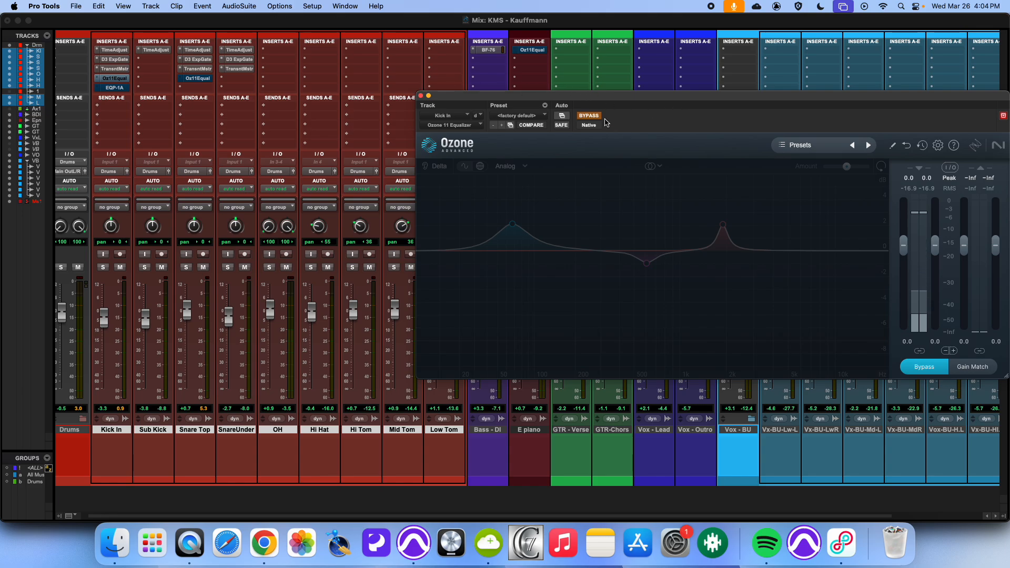
drag(604, 110, 425, 77)
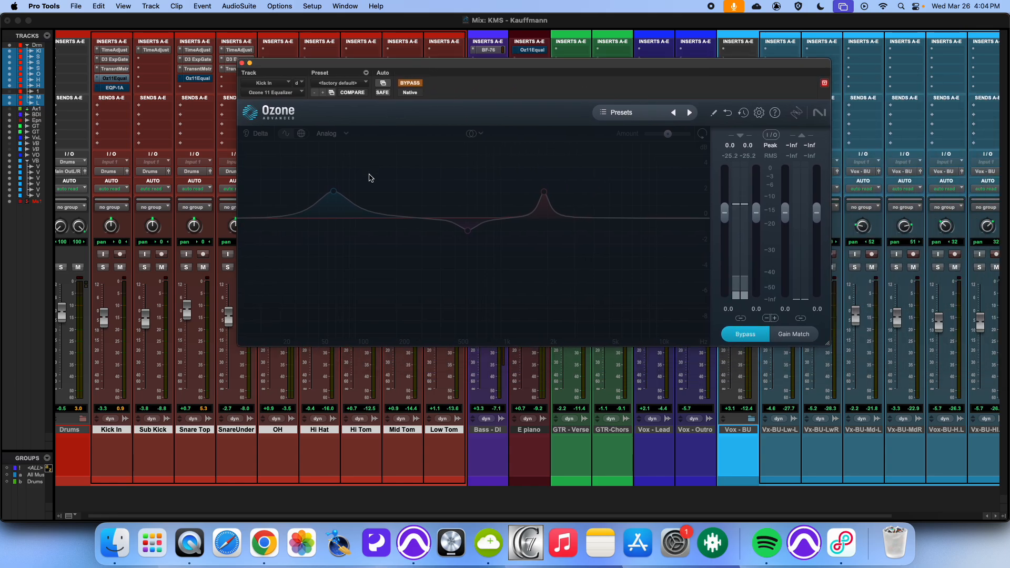
Step: Glance at the EQ Cheat Sheet document in Chrome and return to Pro Tools
key(super+Tab)
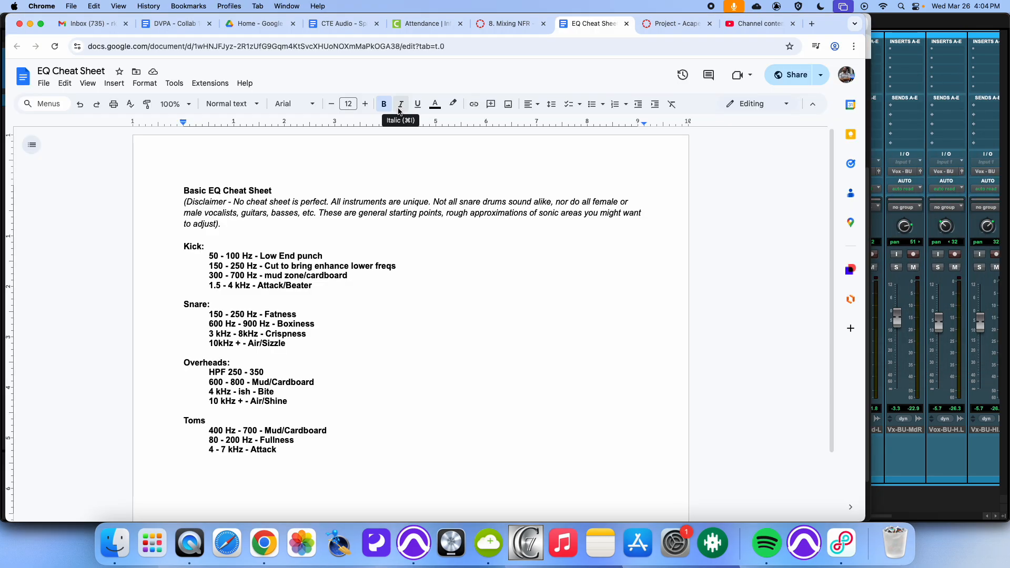
key(super+Tab)
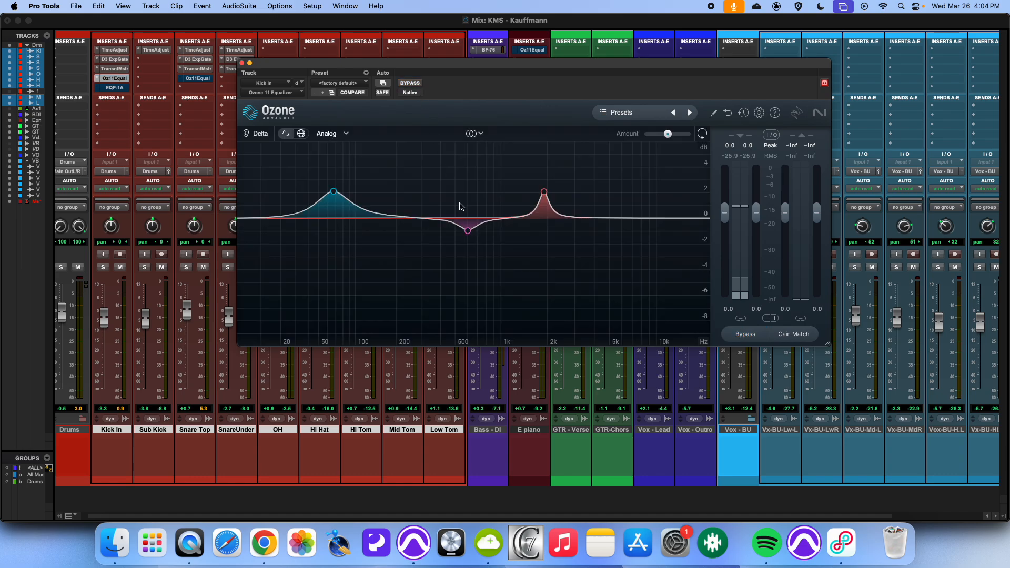
key(super+Tab)
key(super+Tab)
Step: Clear the Ozone EQ curve by flattening the low band and recalling the factory default preset
click(334, 197)
drag(334, 199, 334, 219)
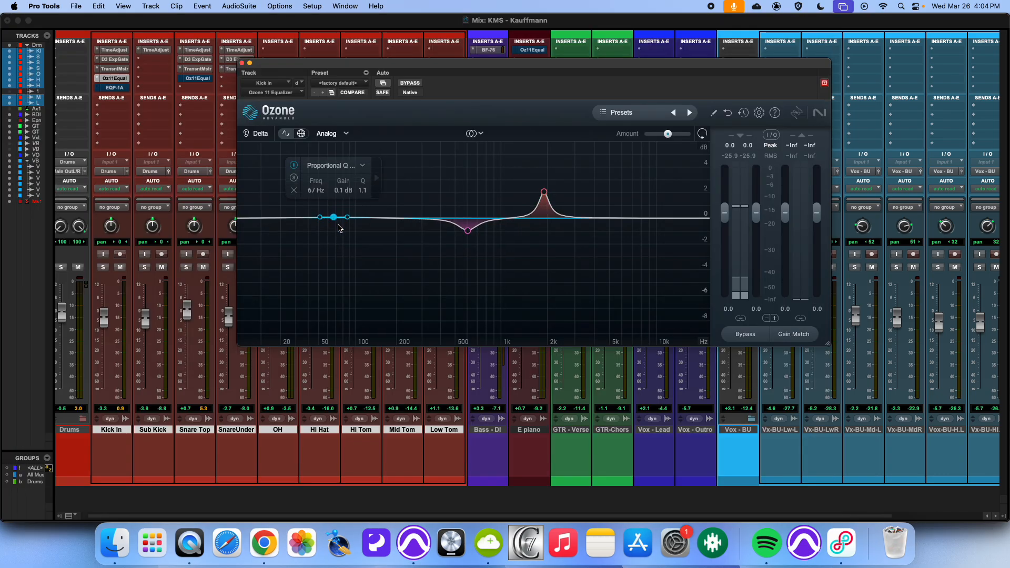
click(355, 82)
click(351, 86)
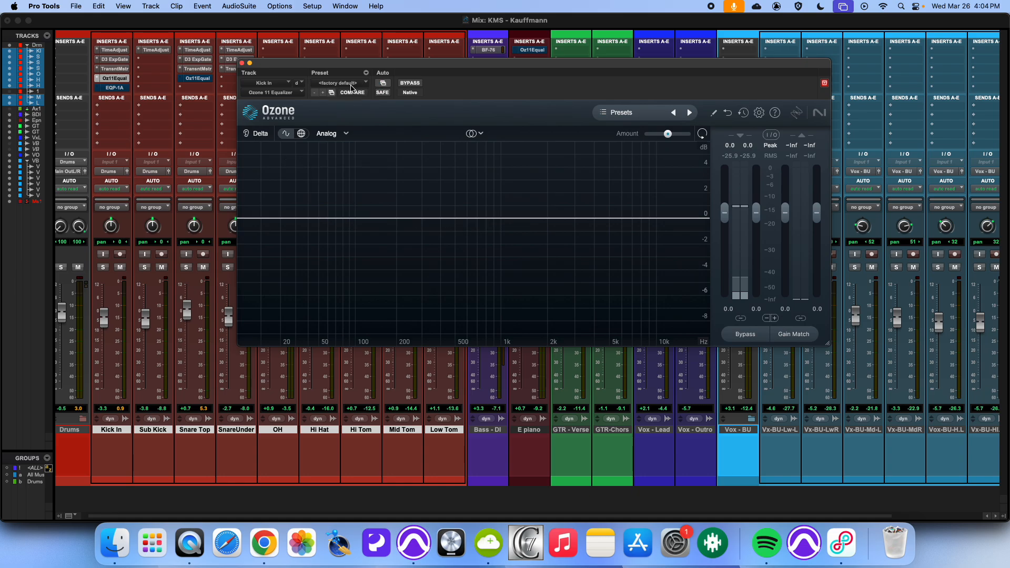
Step: Add an EQ band near 69 Hz and set its type to a Proportional Q bell after trying low and high shelves
drag(334, 219, 335, 205)
click(343, 156)
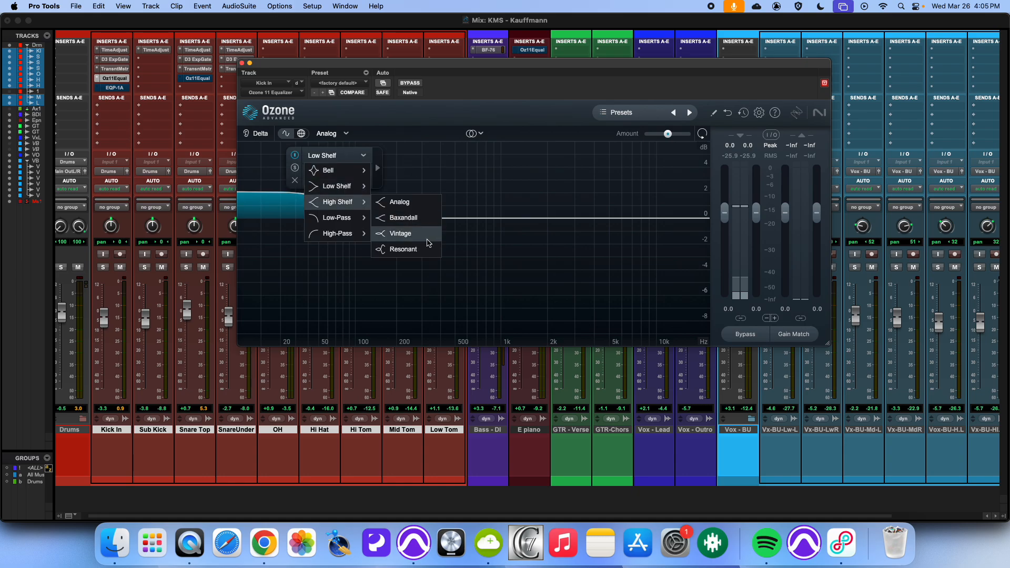
click(511, 258)
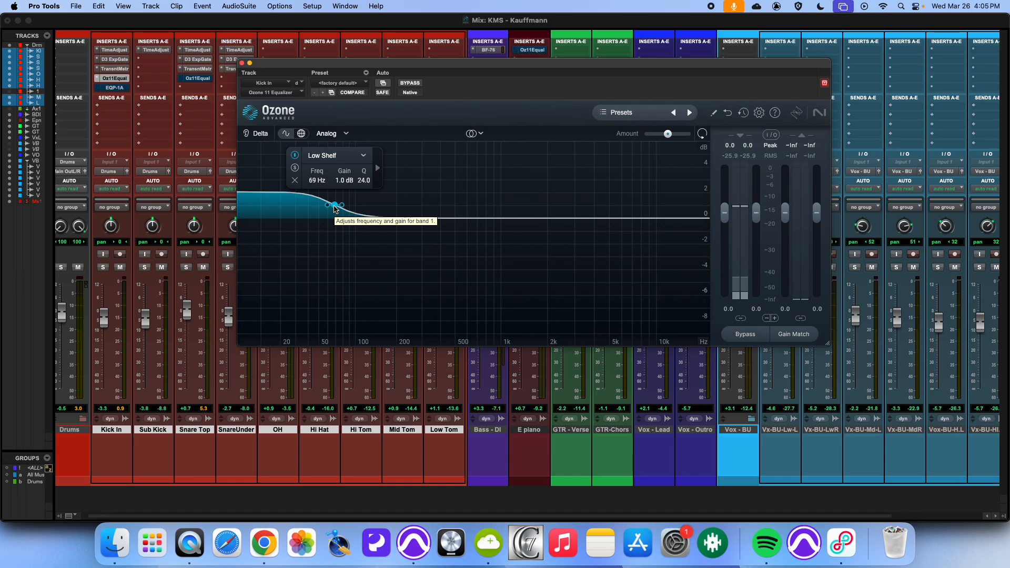
click(332, 158)
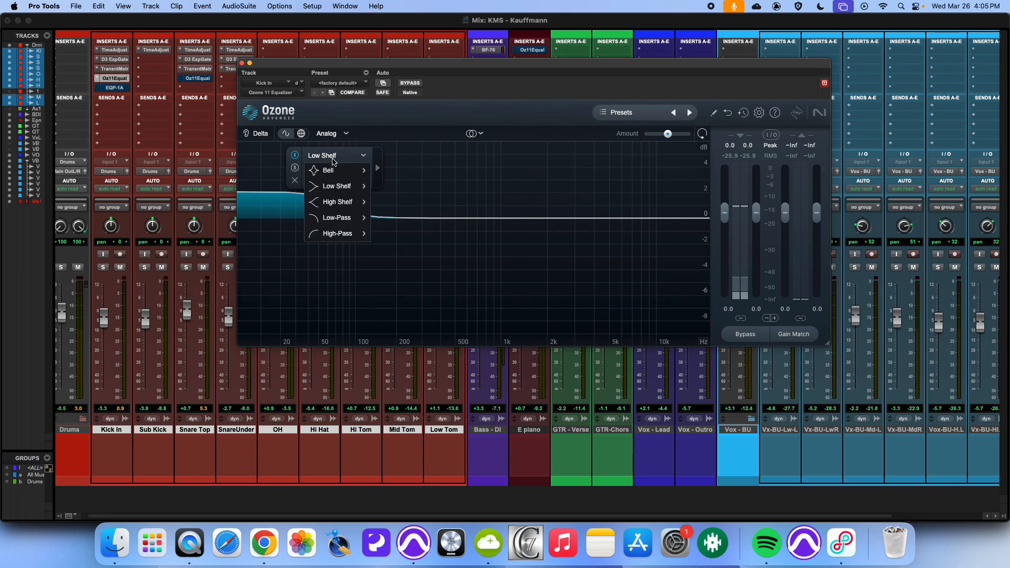
click(333, 200)
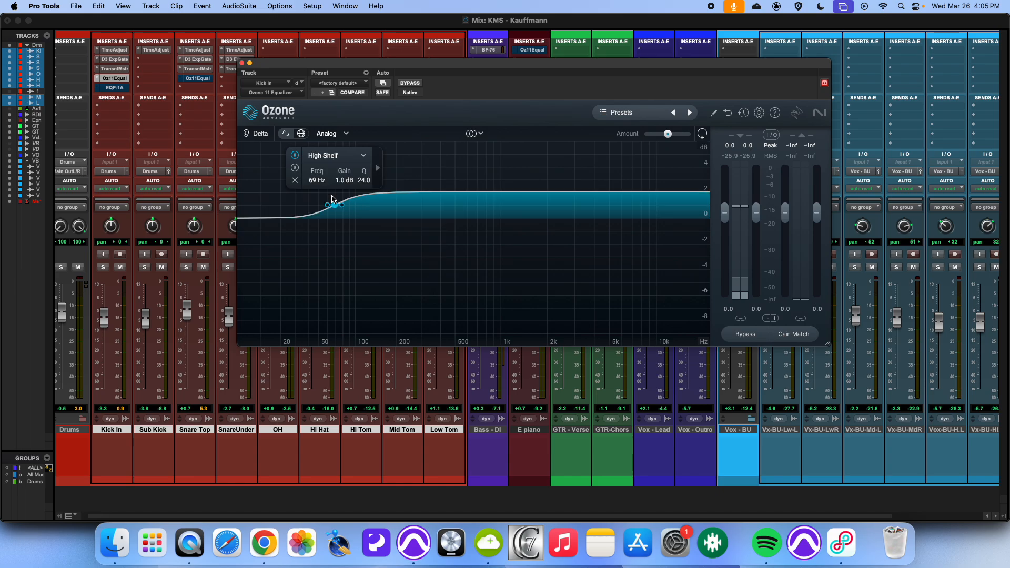
click(364, 155)
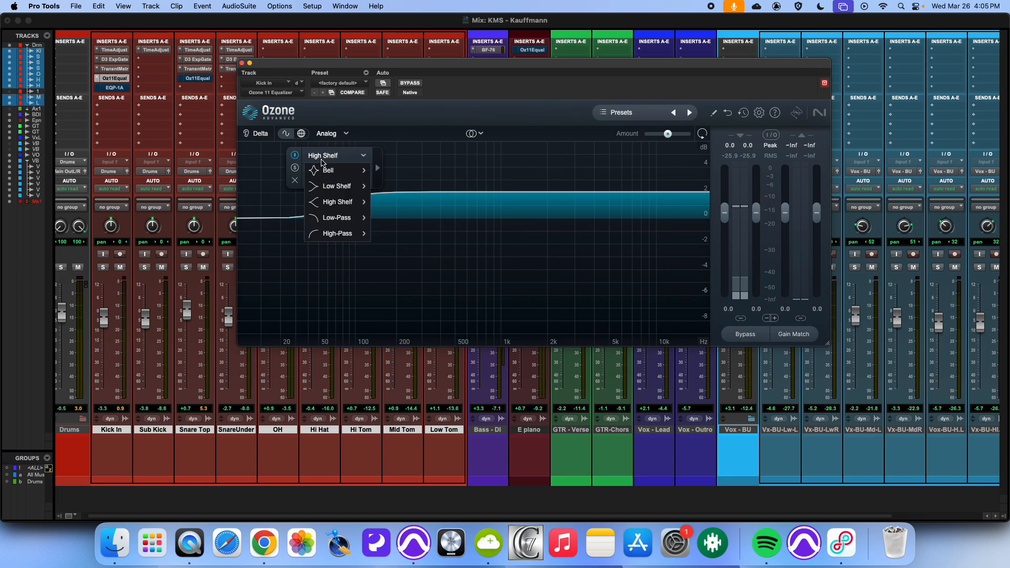
mouse_move(374, 163)
click(405, 165)
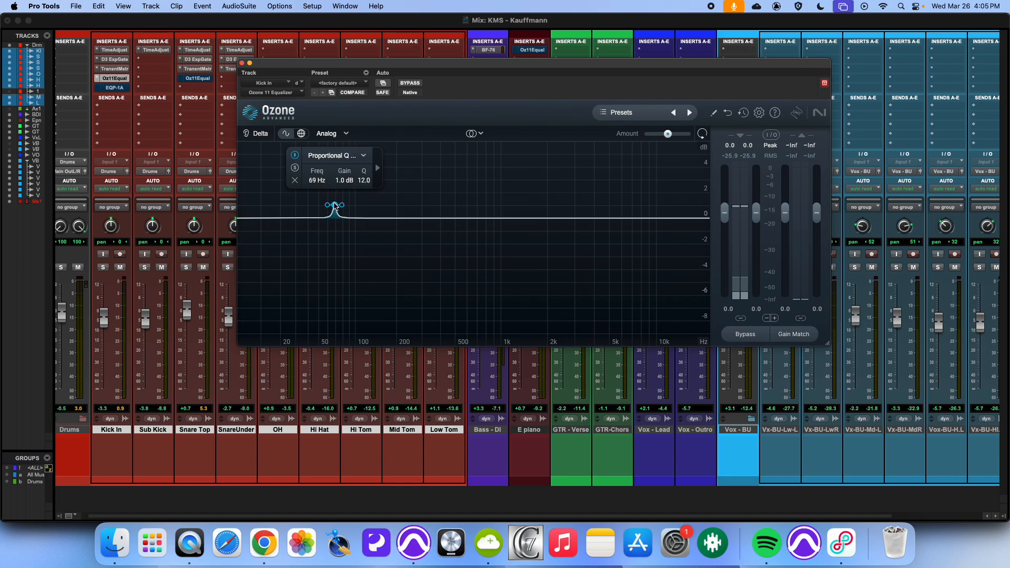
Step: Boost the low bell to about 2.2 dB at 61 Hz and widen it to a Q of 1.3
drag(334, 203, 335, 197)
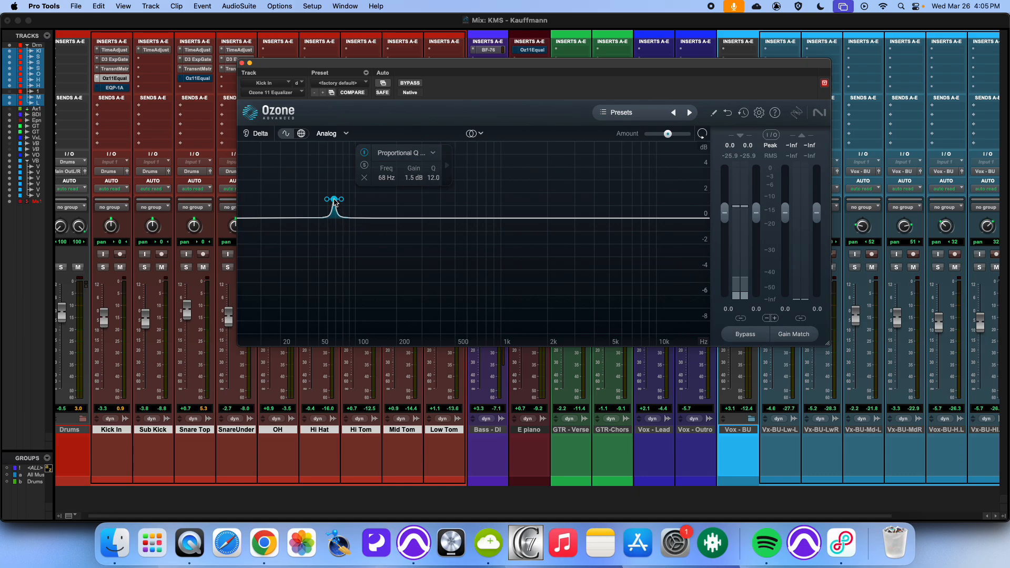
drag(335, 201, 331, 193)
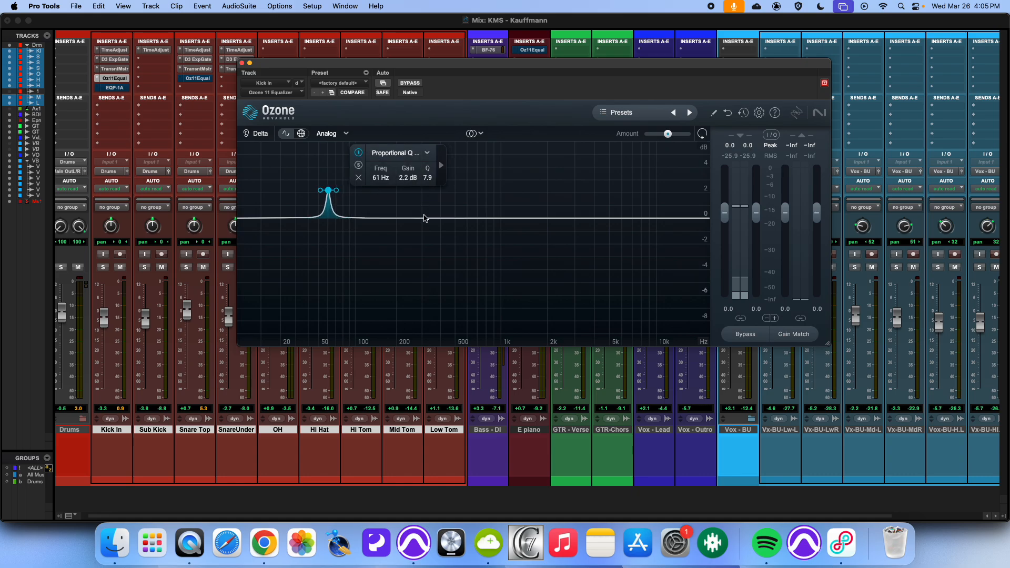
drag(424, 215, 430, 287)
Step: Solo the Kick In track and play back the selection to hear the EQ
key(space)
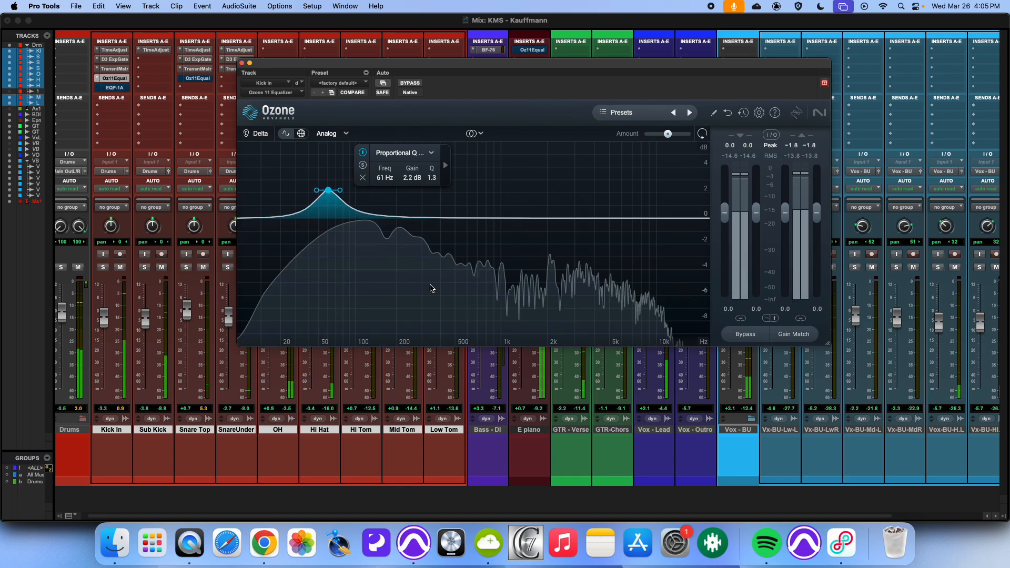
click(103, 268)
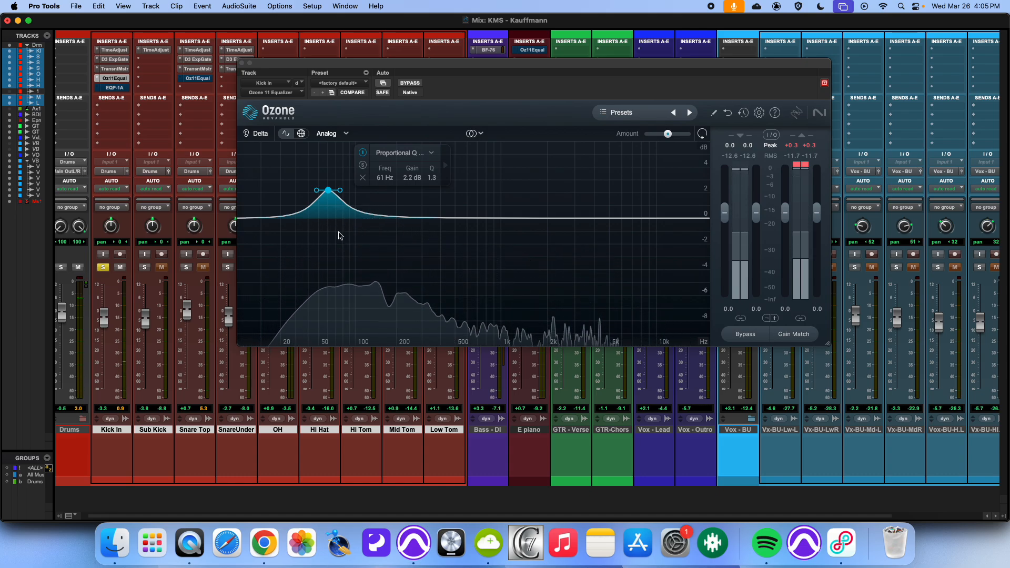
key(space)
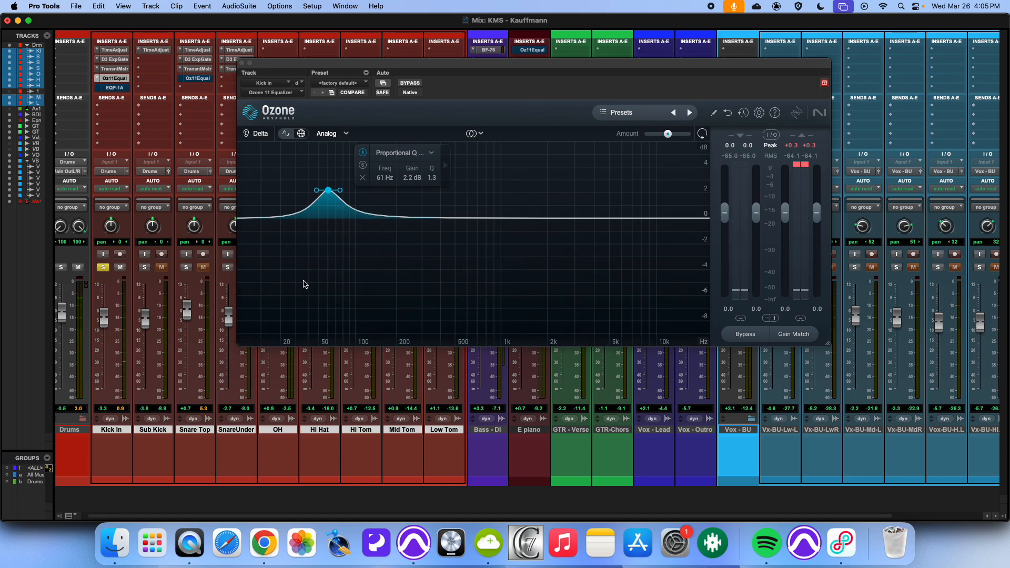
key(space)
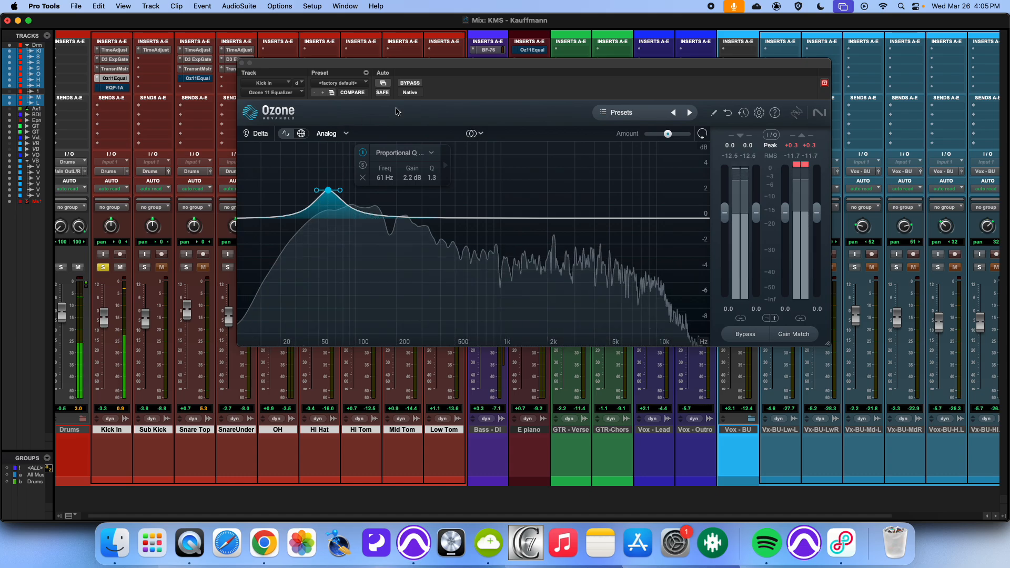
Step: Raise the low bell to about 3.2 dB at 62 Hz, comparing the EQ against bypass
click(410, 83)
click(410, 83)
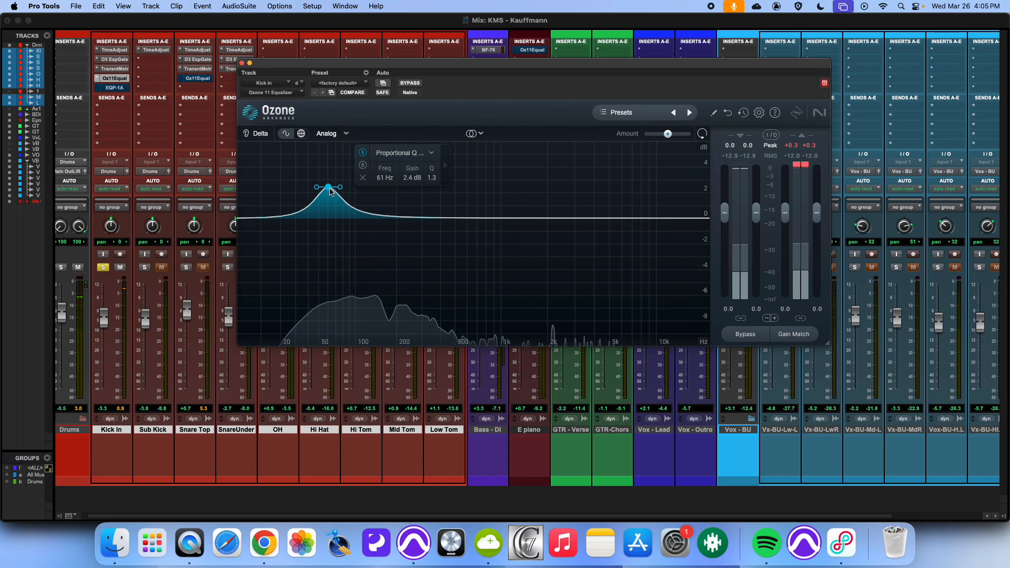
mouse_move(329, 188)
mouse_down()
mouse_move(331, 151)
mouse_move(330, 182)
mouse_up()
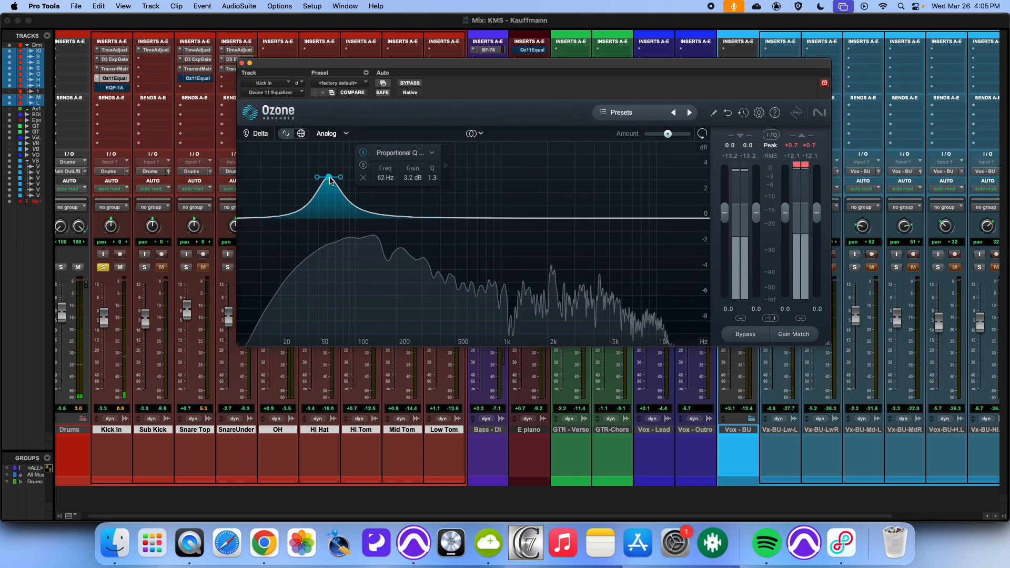
click(410, 83)
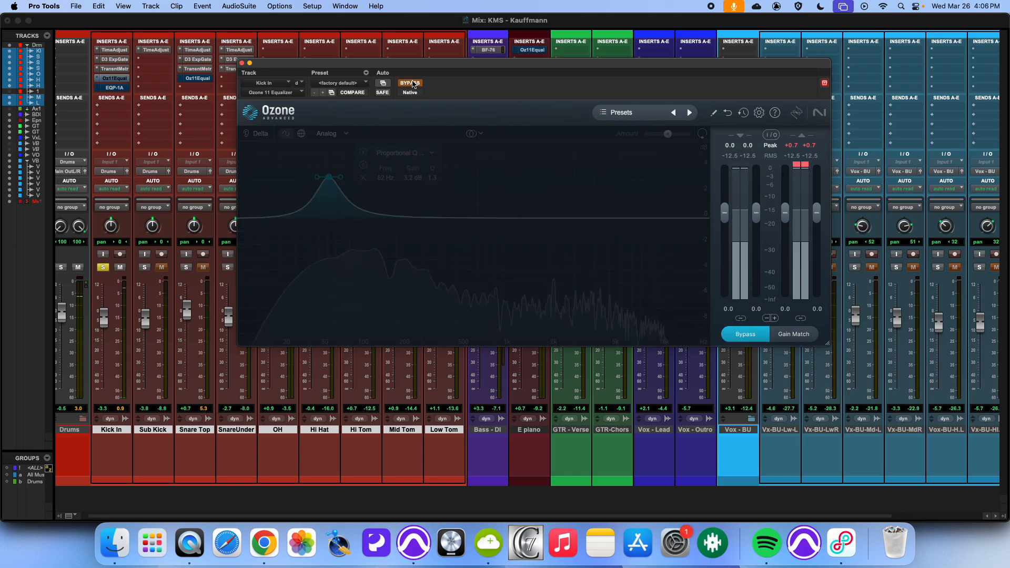
click(411, 83)
Step: Check the cheat sheet, then add a bell cut of about -1.2 dB at 165 Hz and compare it against bypass
key(super+Tab)
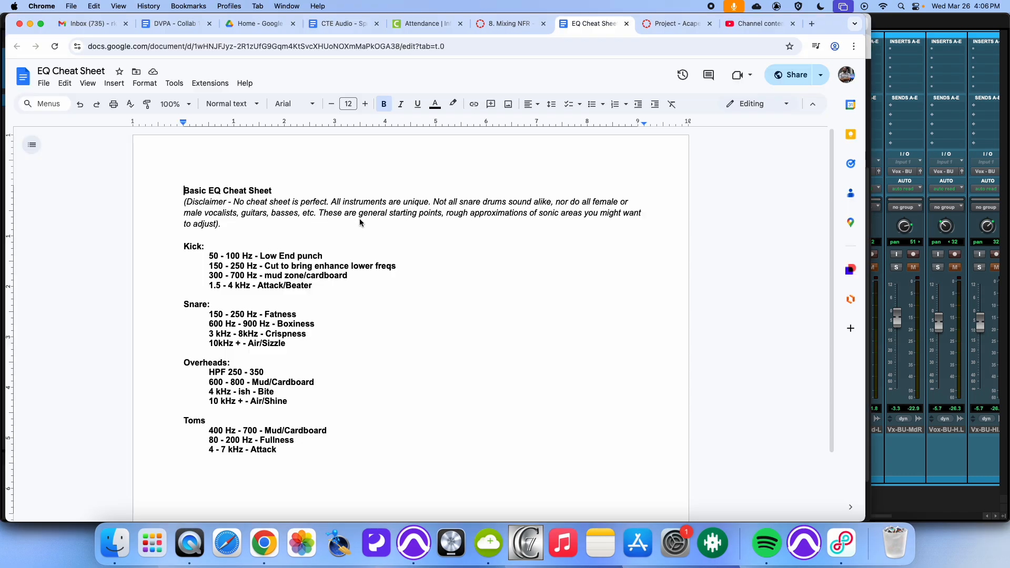
key(super+Tab)
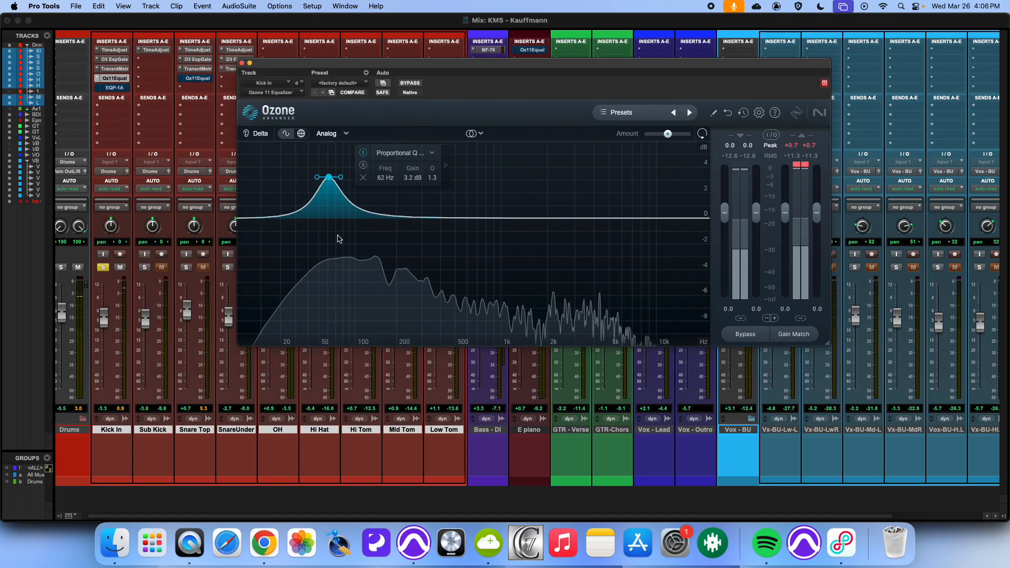
click(373, 216)
drag(381, 217, 386, 233)
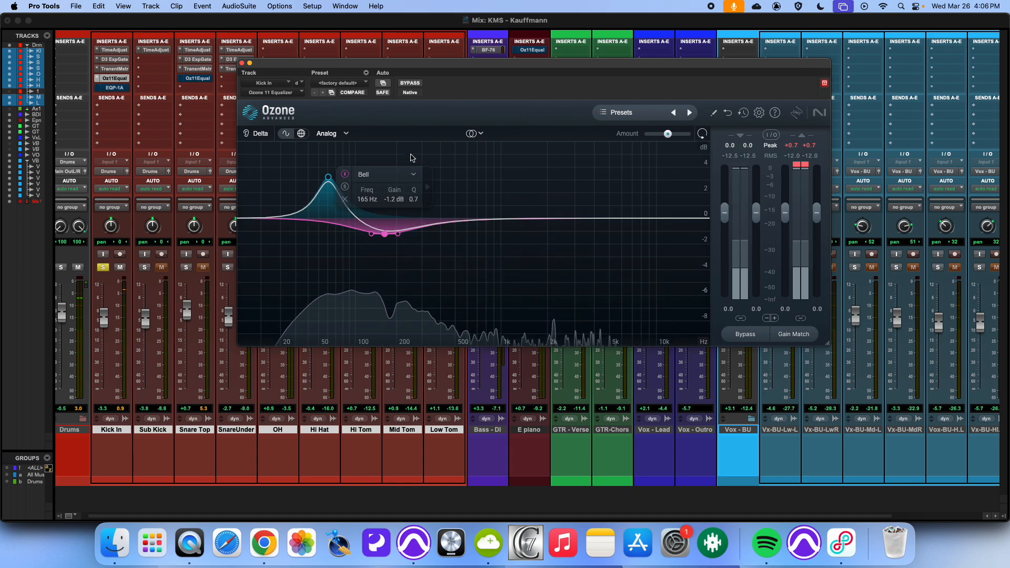
click(410, 83)
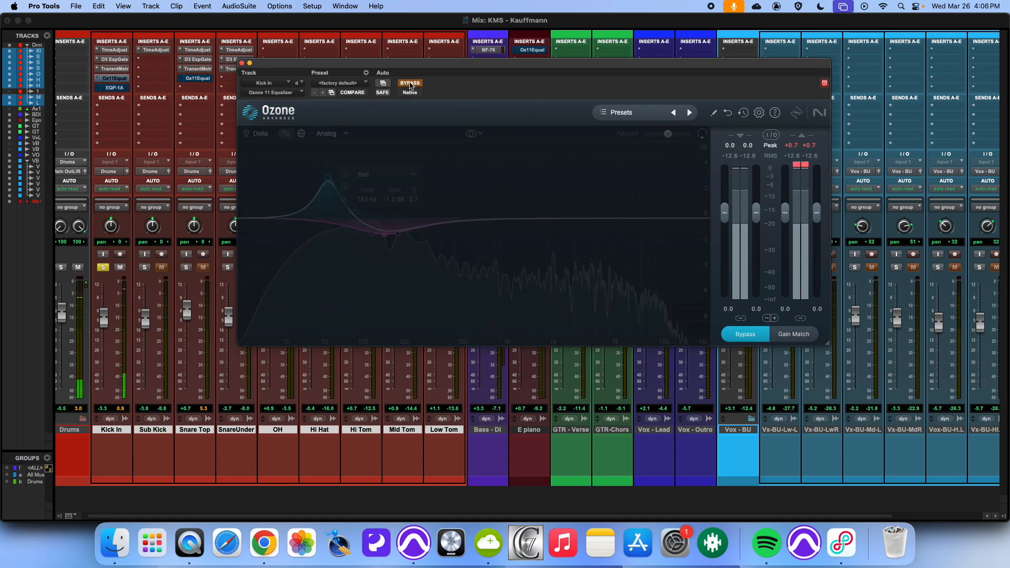
click(410, 84)
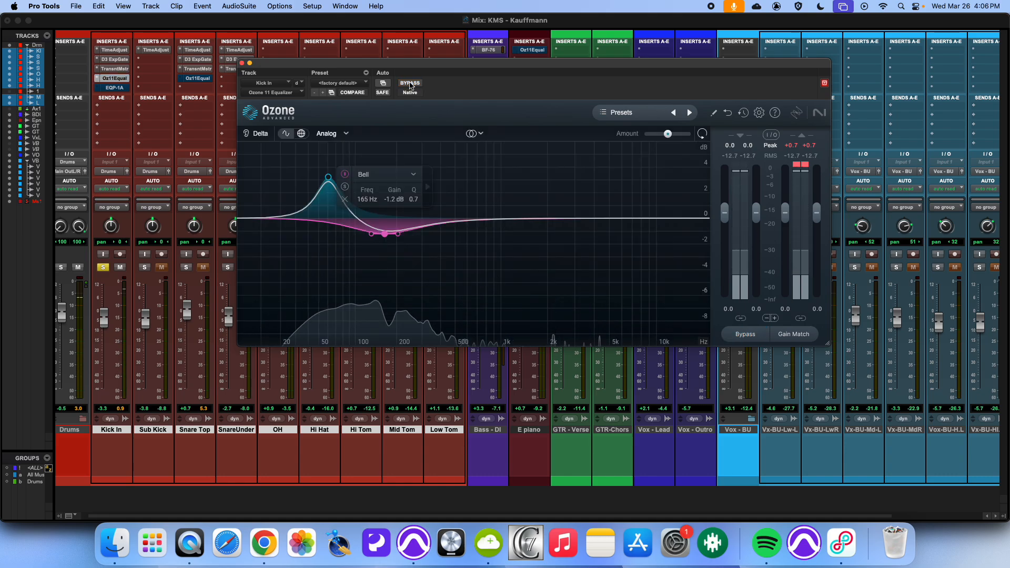
Step: Add another bell cut of about -1.4 dB at 570 Hz, referring to the cheat sheet's kick mud range
key(super+Tab)
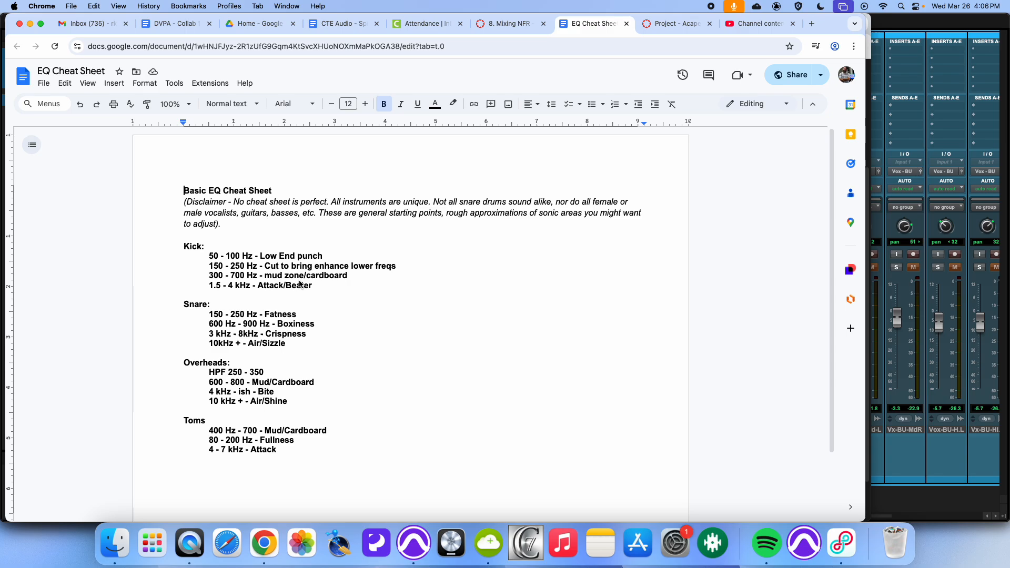
key(super+Tab)
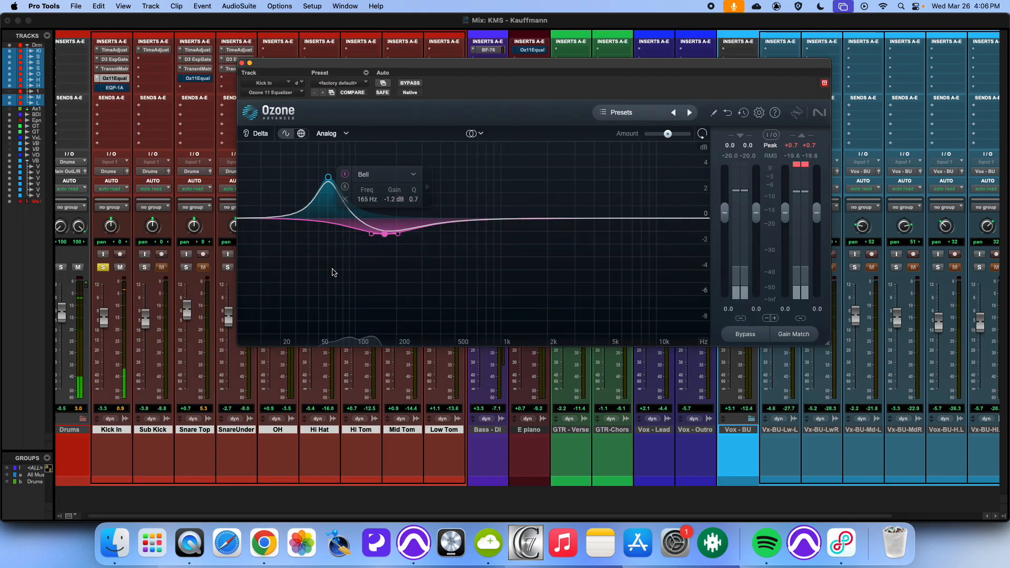
click(499, 219)
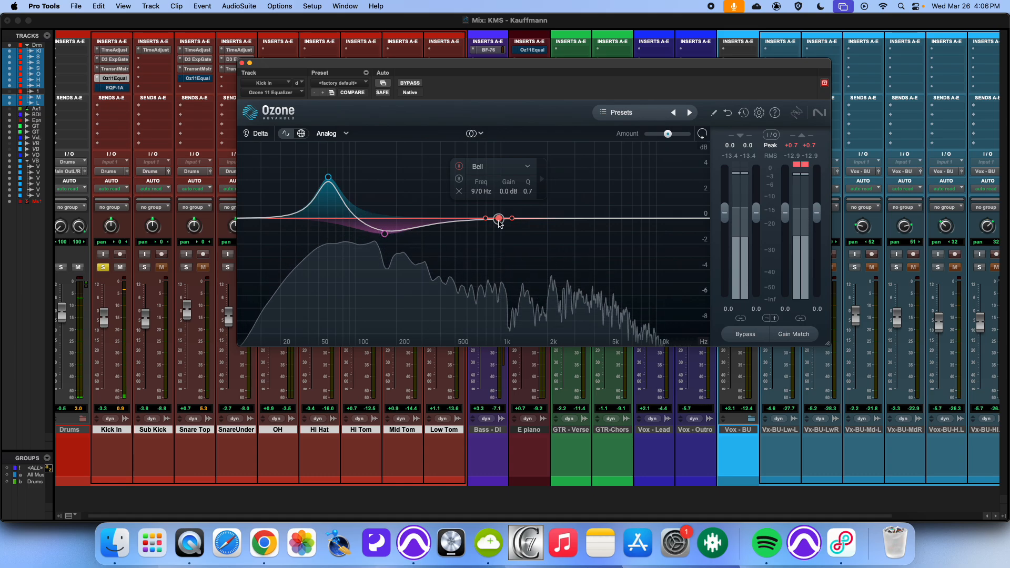
drag(499, 221, 486, 236)
key(super+Tab)
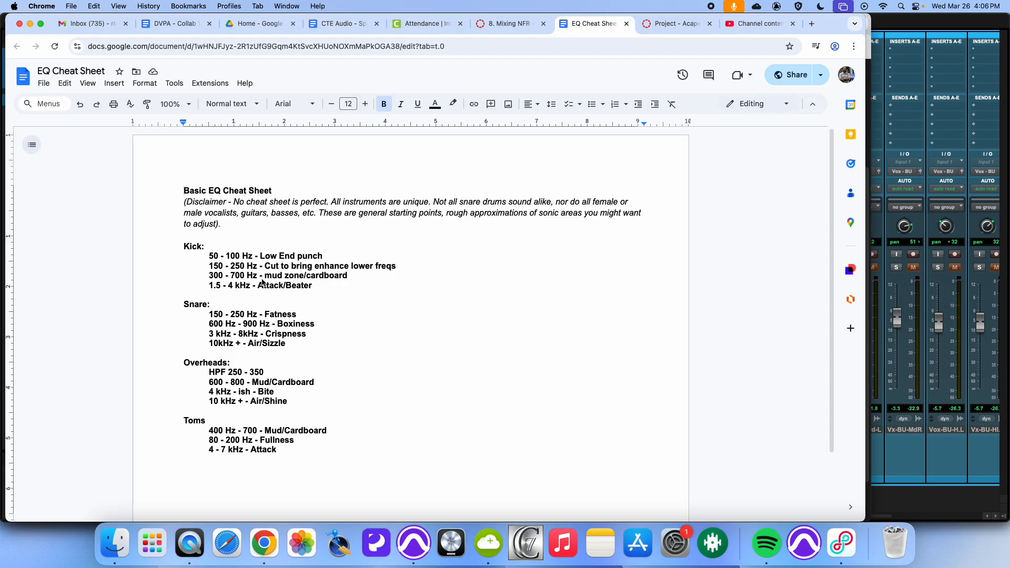
key(super+Tab)
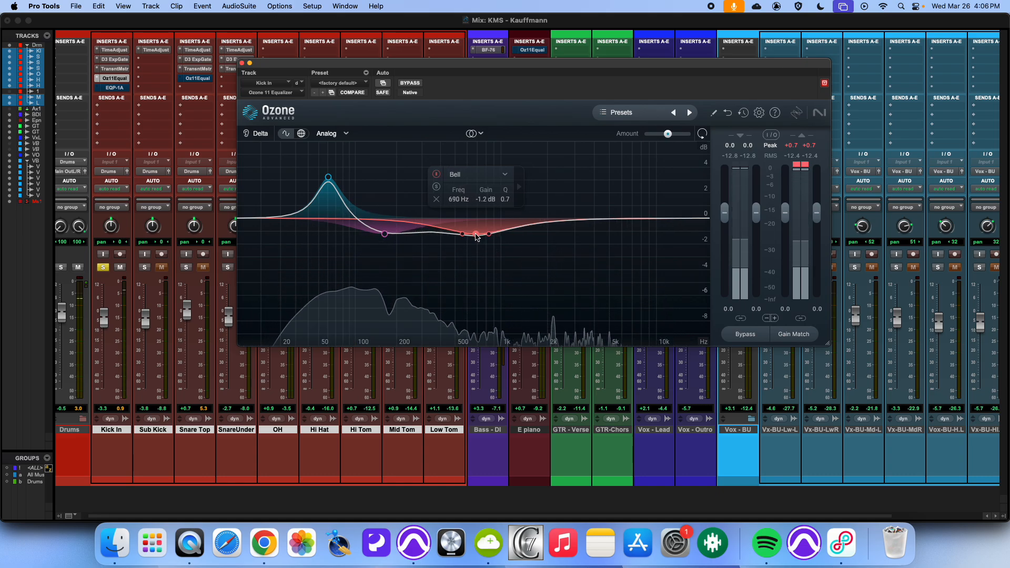
drag(470, 236, 463, 236)
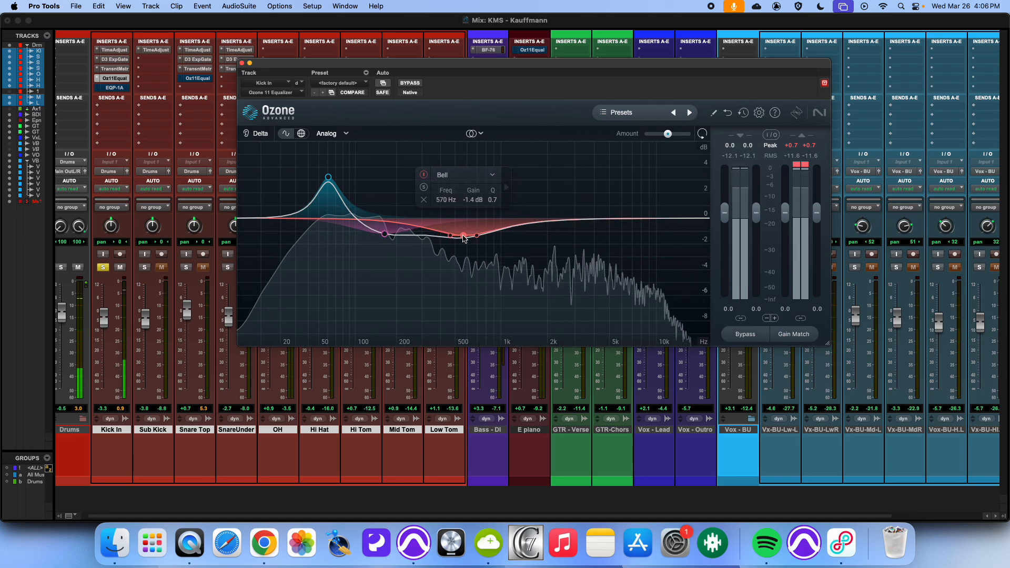
Step: Compare the kick EQ against bypass and check the cheat sheet's kick frequency ranges
click(414, 84)
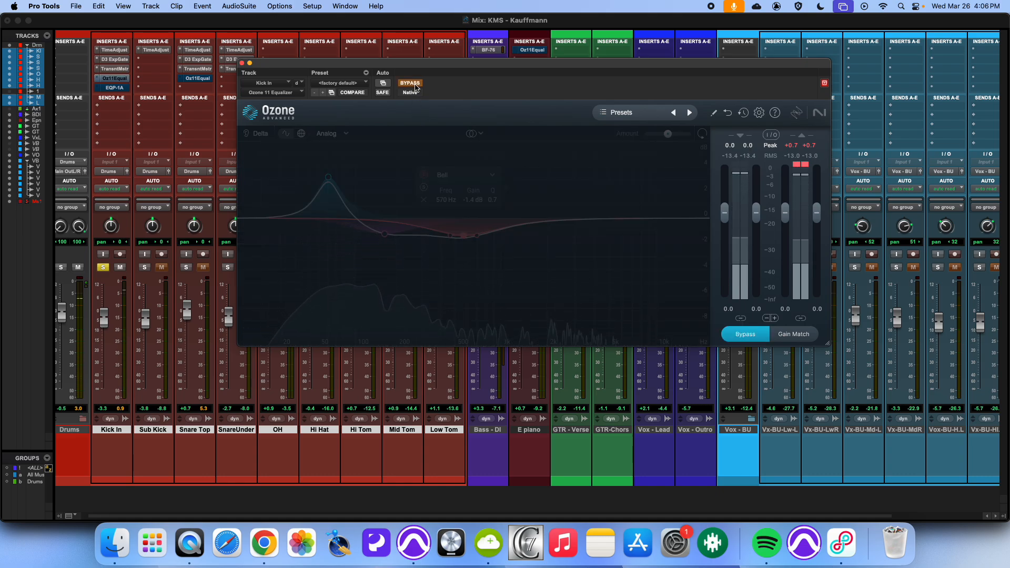
click(413, 84)
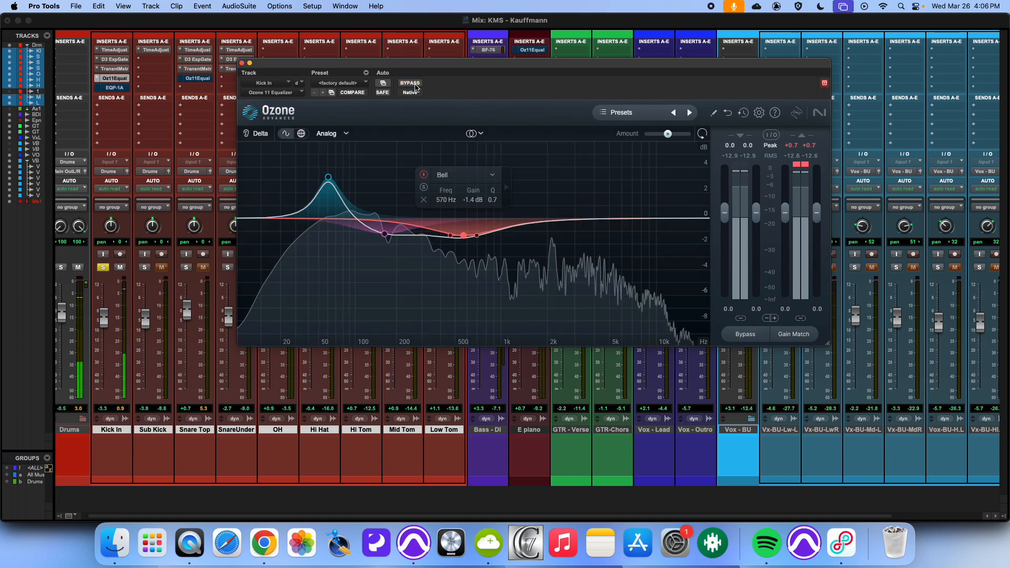
key(super+Tab)
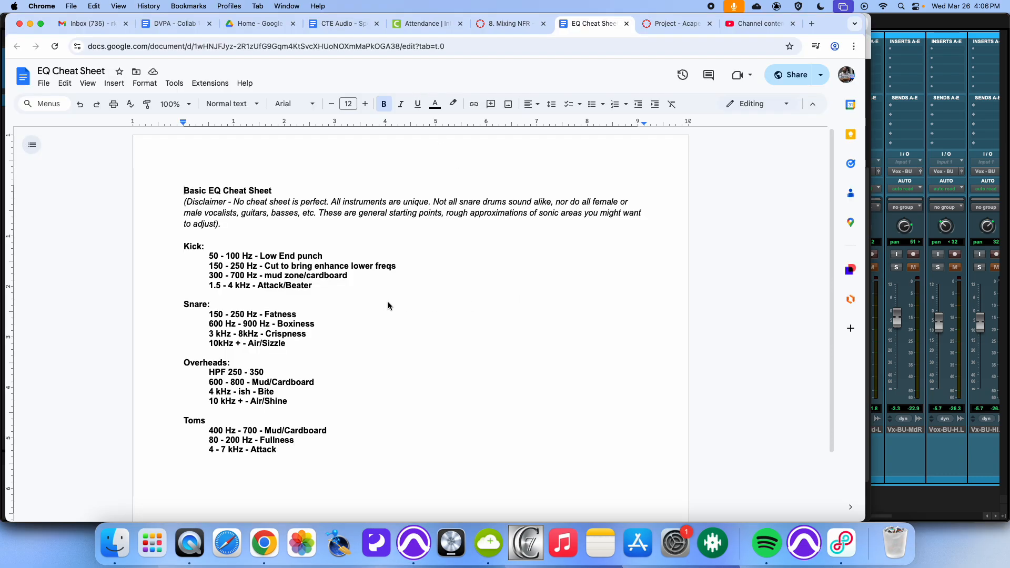
key(super+Tab)
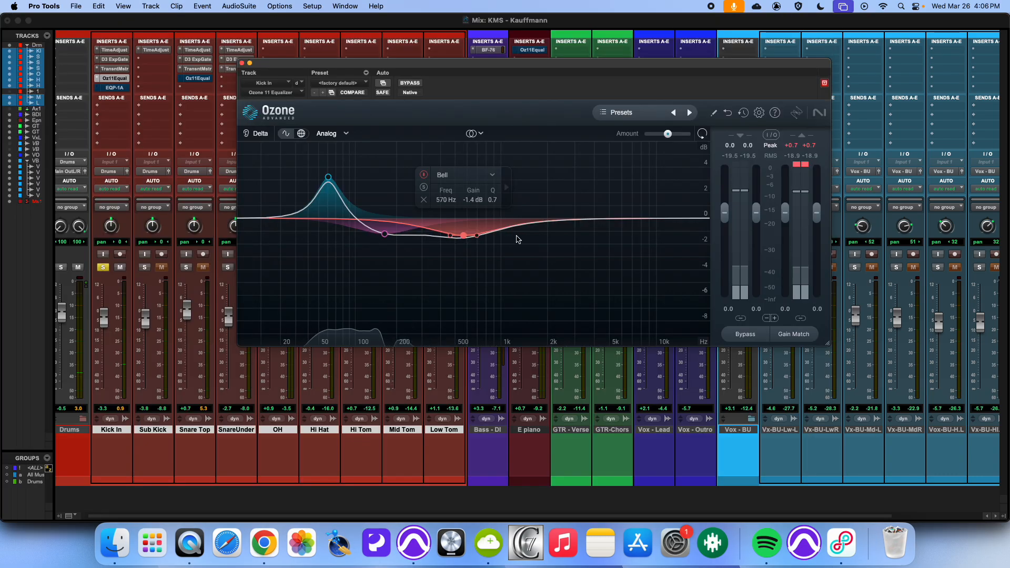
Step: Add a narrow bell boost of about 5.9 dB at 2728 Hz with Q 5.2 for beater attack, comparing against bypass
click(543, 221)
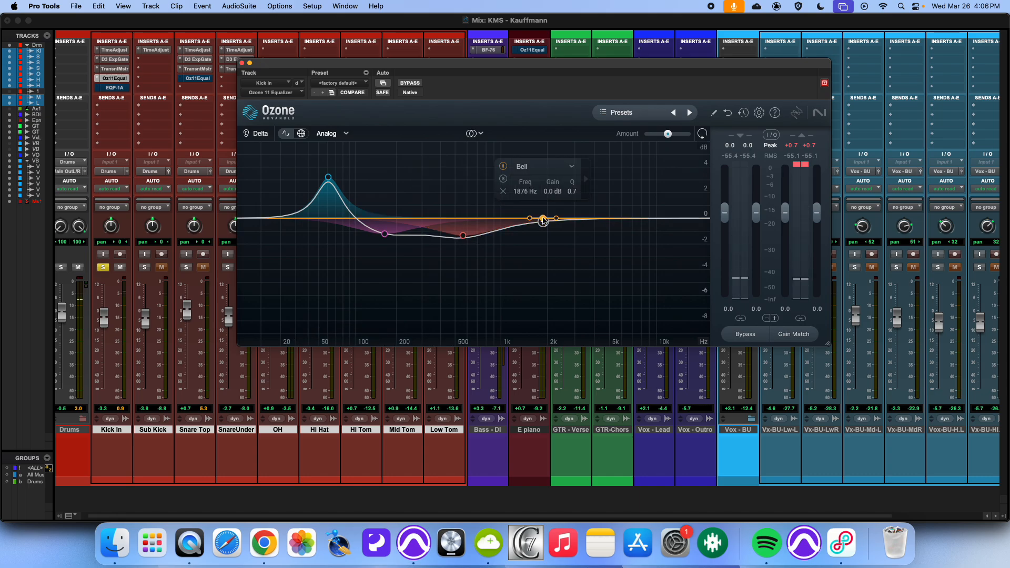
drag(543, 221, 541, 179)
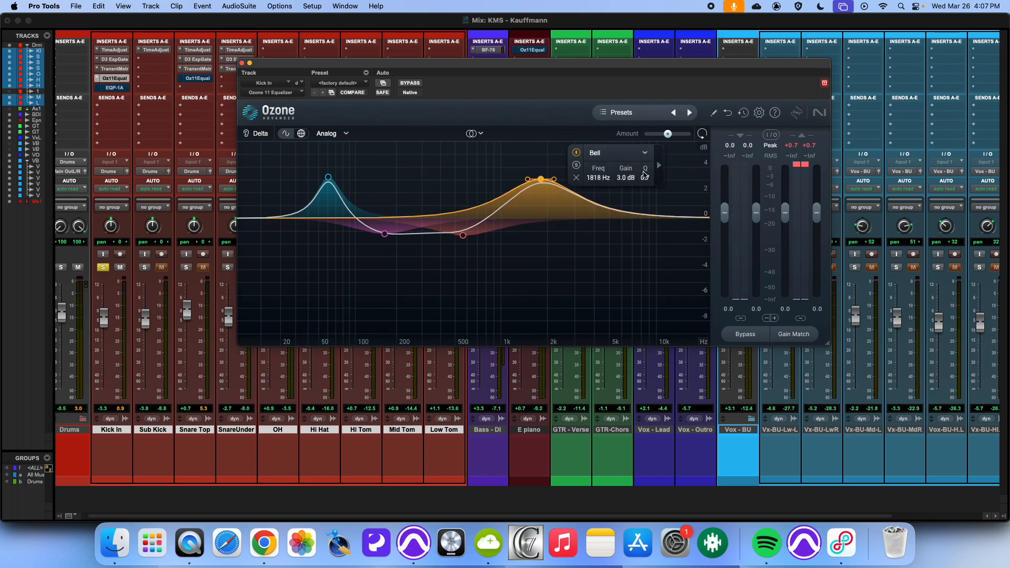
drag(644, 176, 653, 142)
key(space)
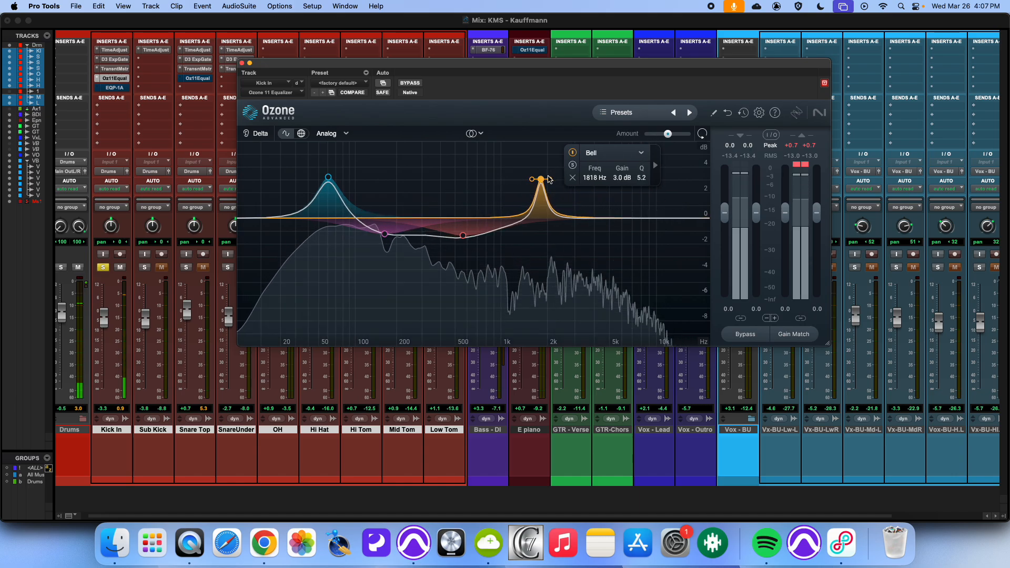
drag(541, 179, 586, 144)
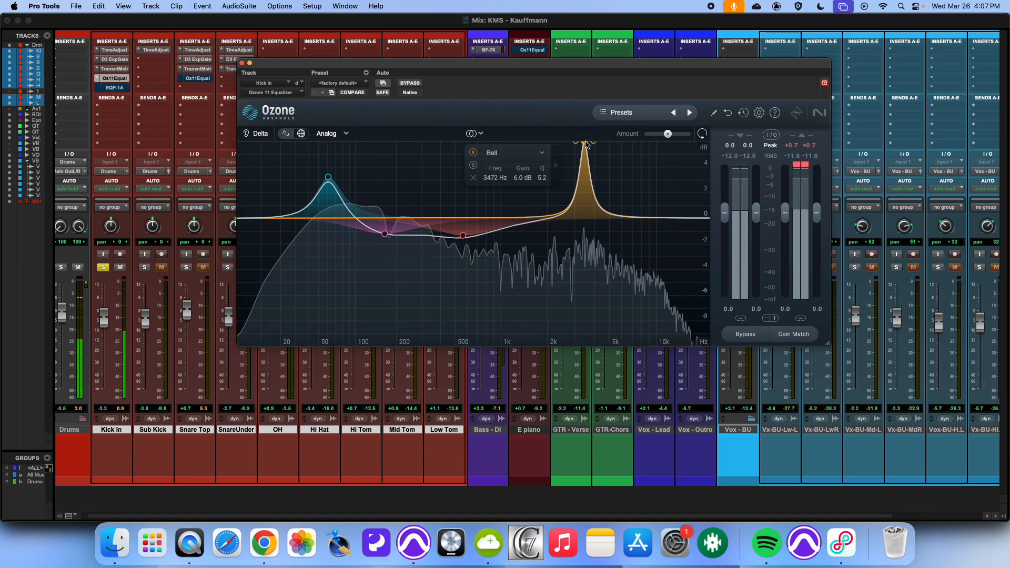
mouse_move(584, 146)
mouse_down()
mouse_move(463, 146)
mouse_move(633, 145)
mouse_move(571, 147)
mouse_up()
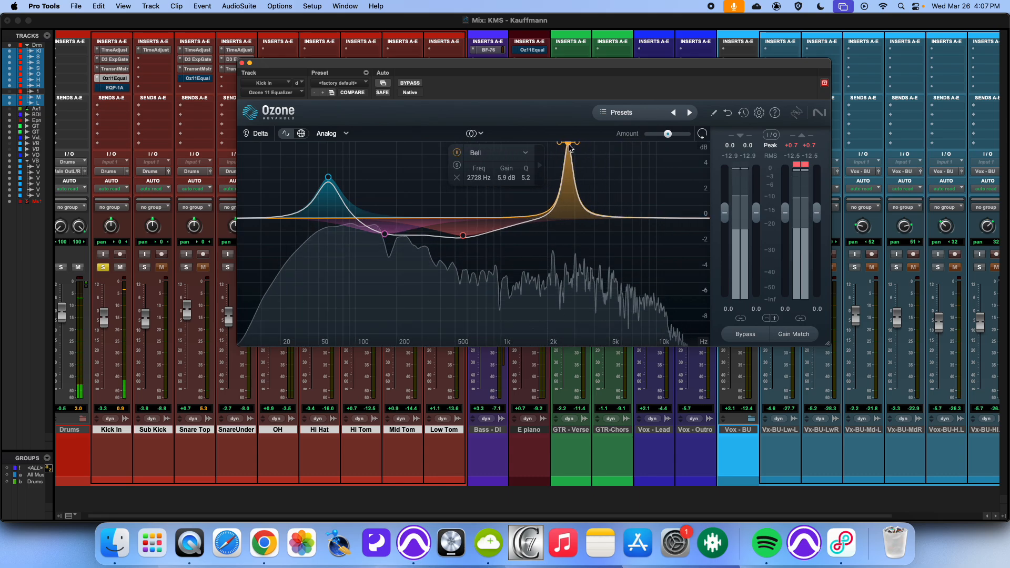
click(415, 85)
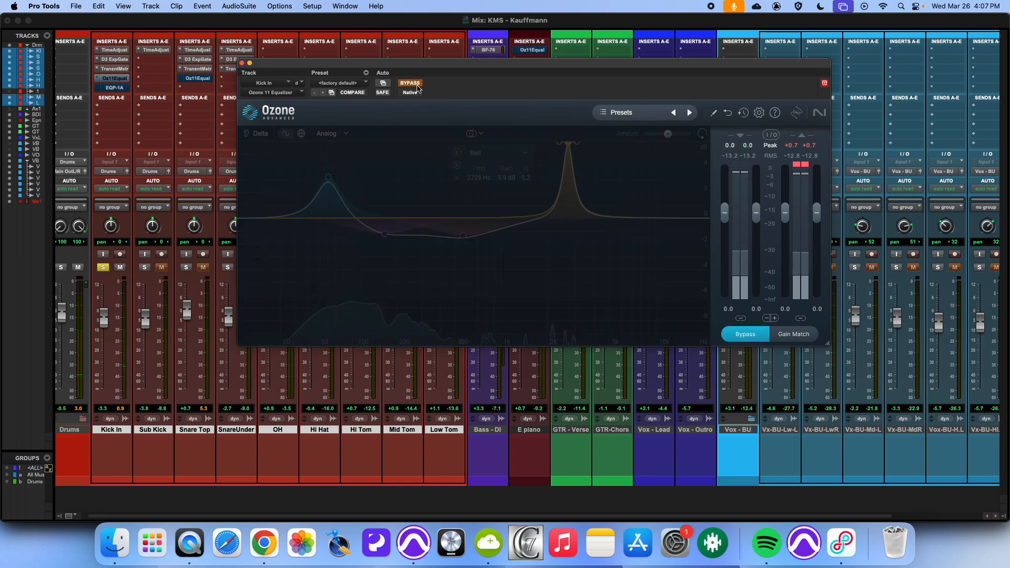
click(416, 85)
Step: Lower the attack boost to about 3.6 dB at 2603 Hz and compare the EQ against bypass
drag(564, 144, 566, 174)
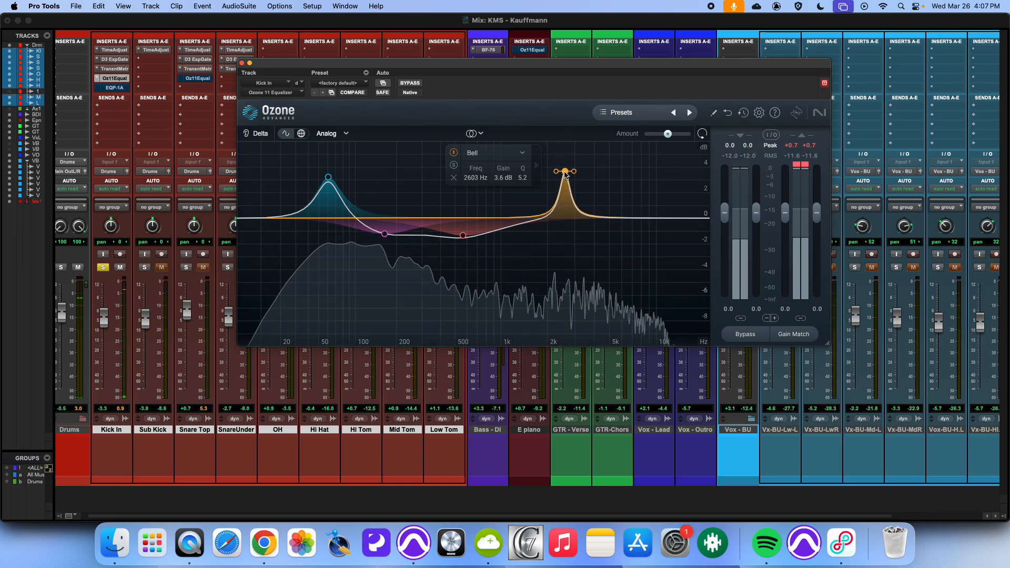
click(408, 83)
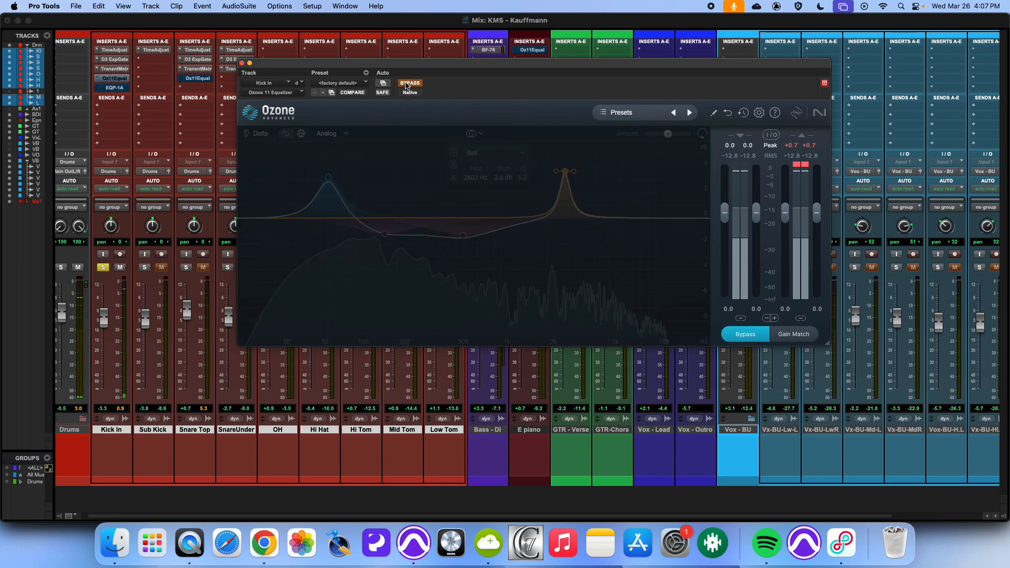
click(407, 85)
click(407, 84)
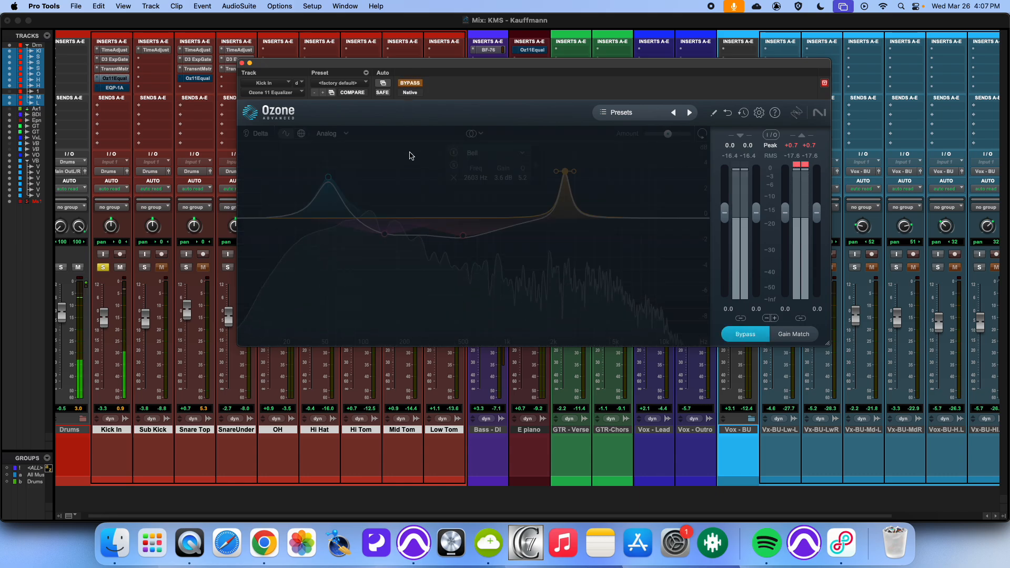
click(408, 84)
Step: Narrow the 570 Hz cut to a Q of 3.0, comparing the EQ against bypass
click(463, 235)
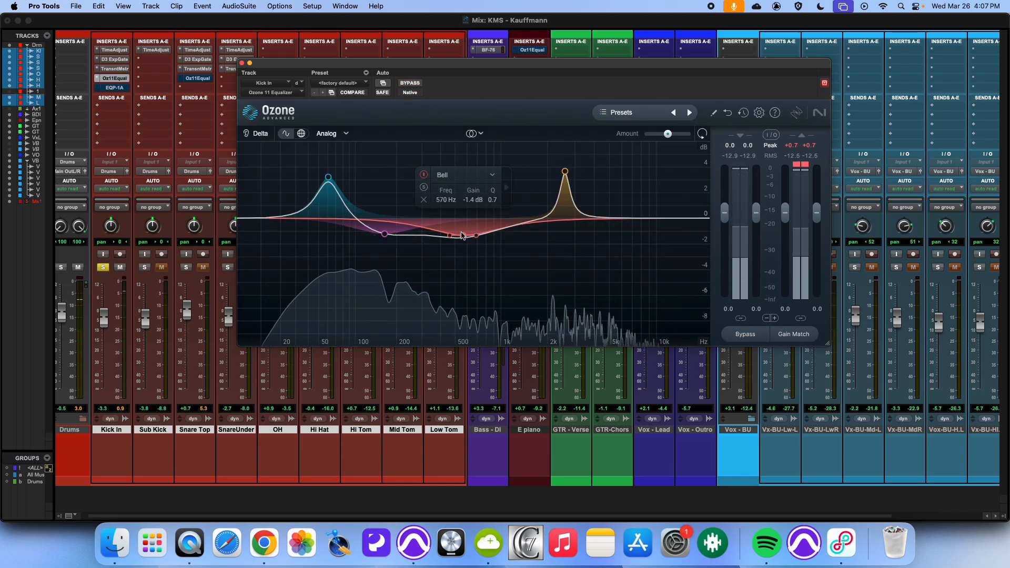
drag(493, 200, 495, 188)
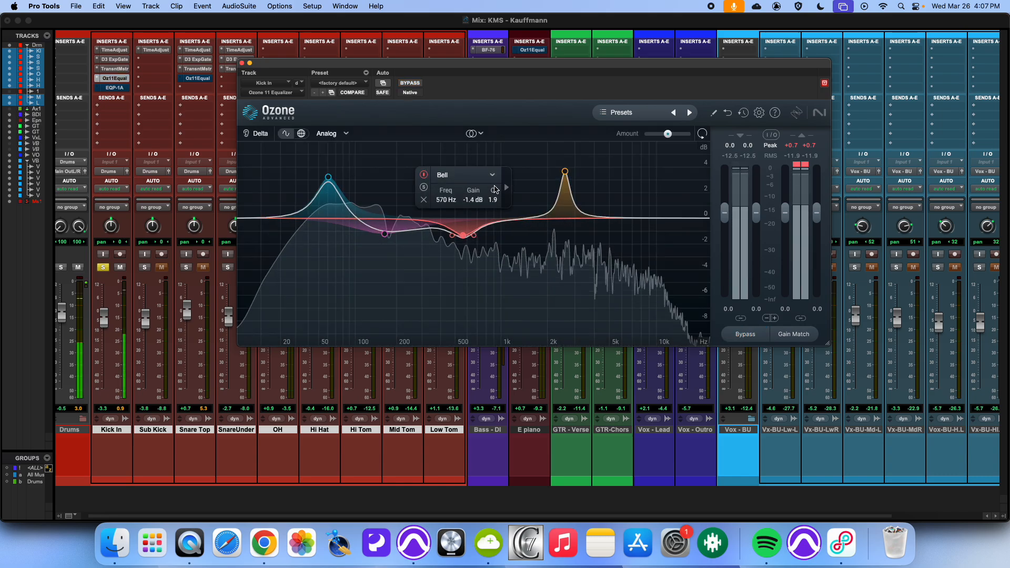
click(406, 83)
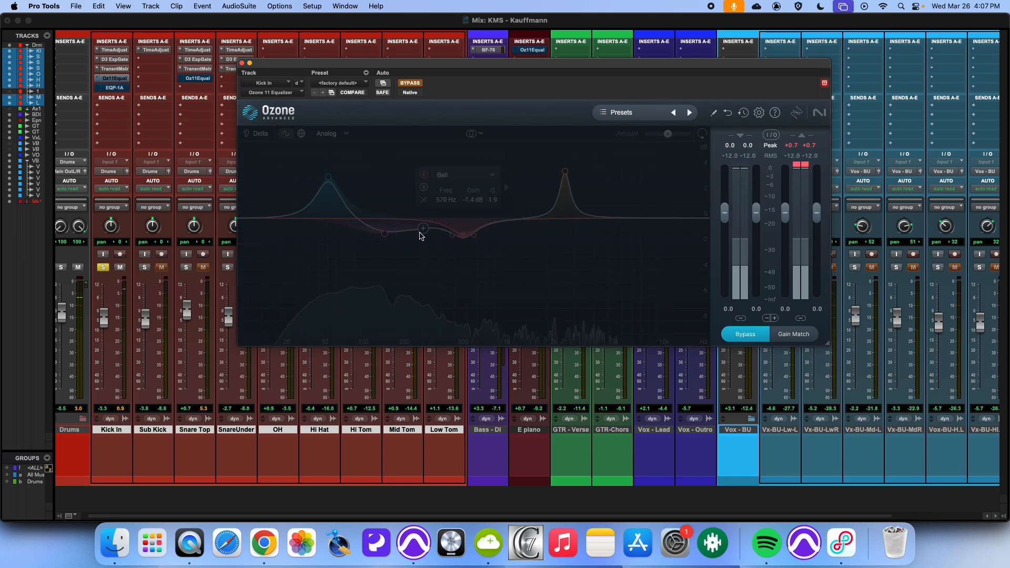
click(406, 84)
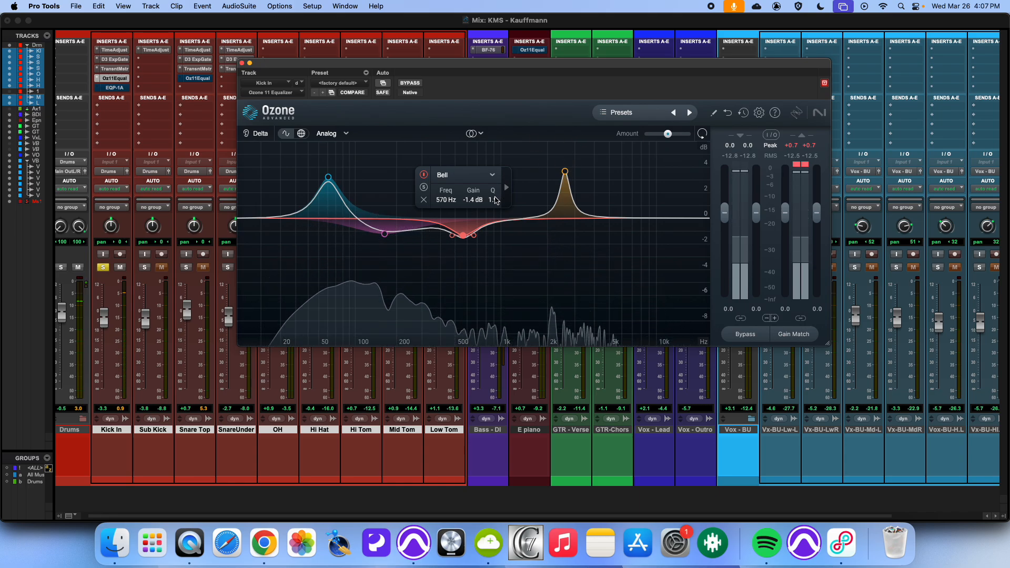
drag(495, 200, 498, 187)
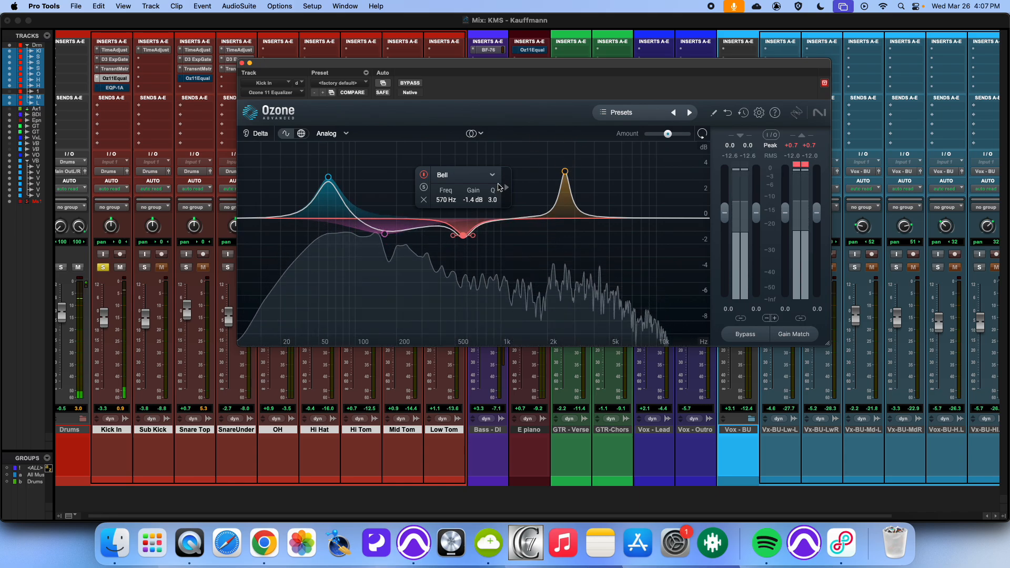
Step: Set the attack boost's Q to 3.2 and compare the kick EQ against bypass
click(566, 172)
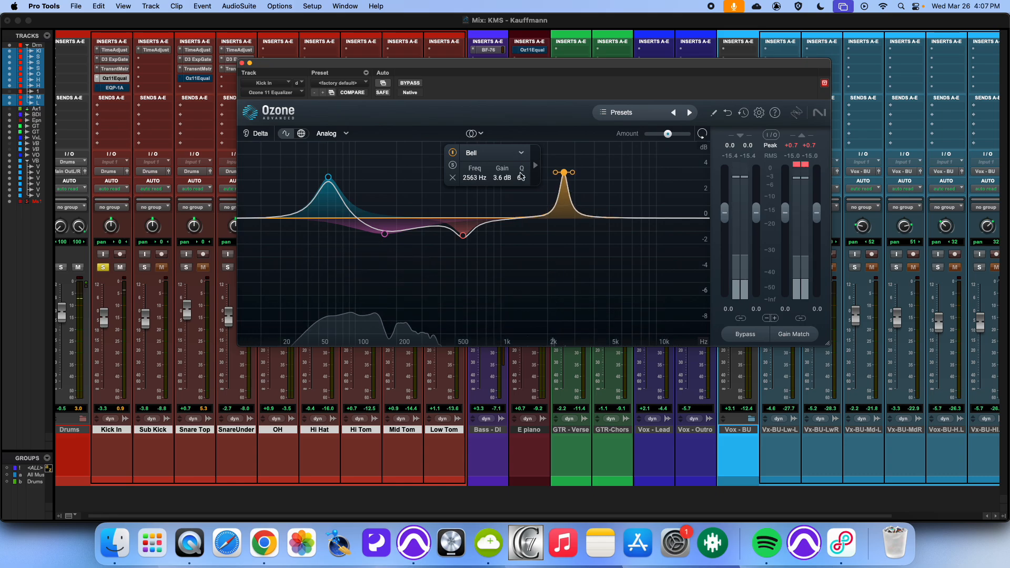
drag(518, 196, 517, 199)
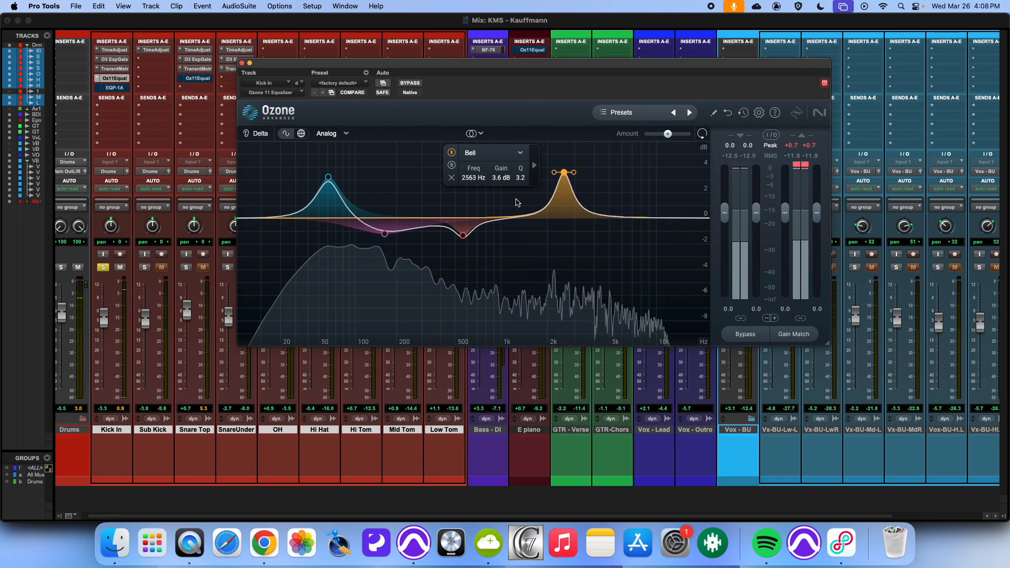
click(408, 86)
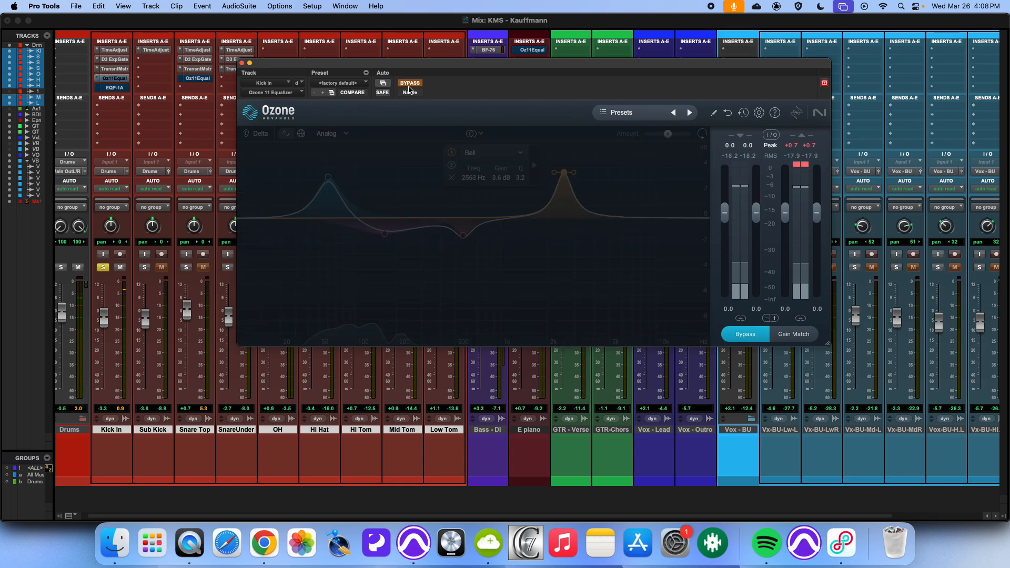
click(410, 83)
Step: Switch the solo from Kick In to Snare Top and open the snare's Ozone EQ with bypass off
click(103, 268)
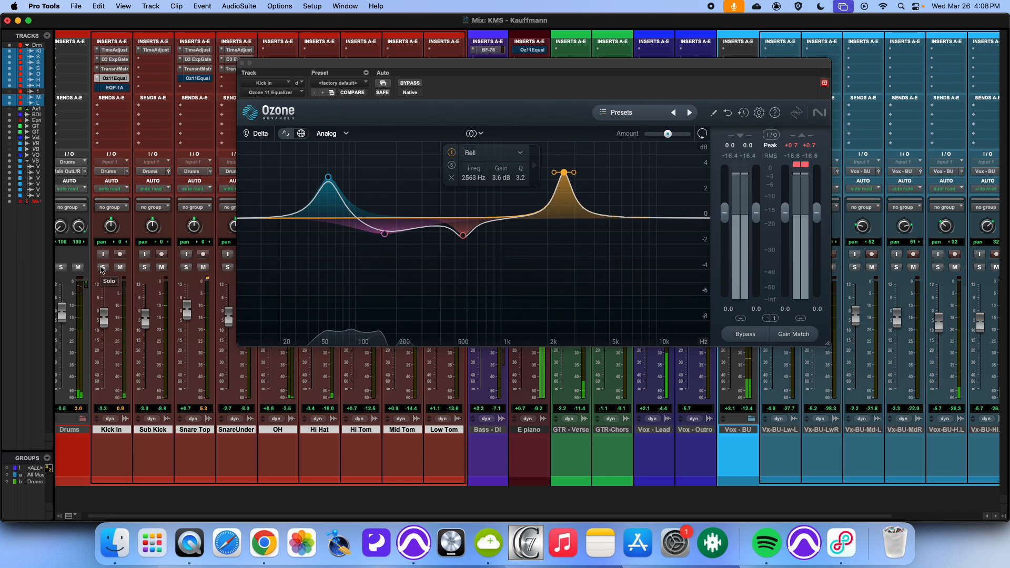
click(186, 267)
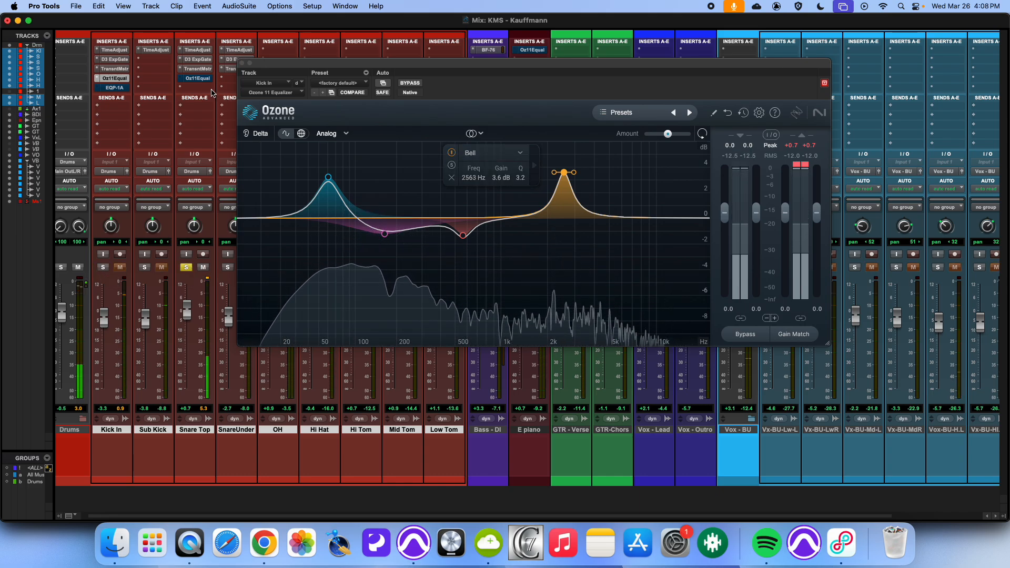
click(198, 79)
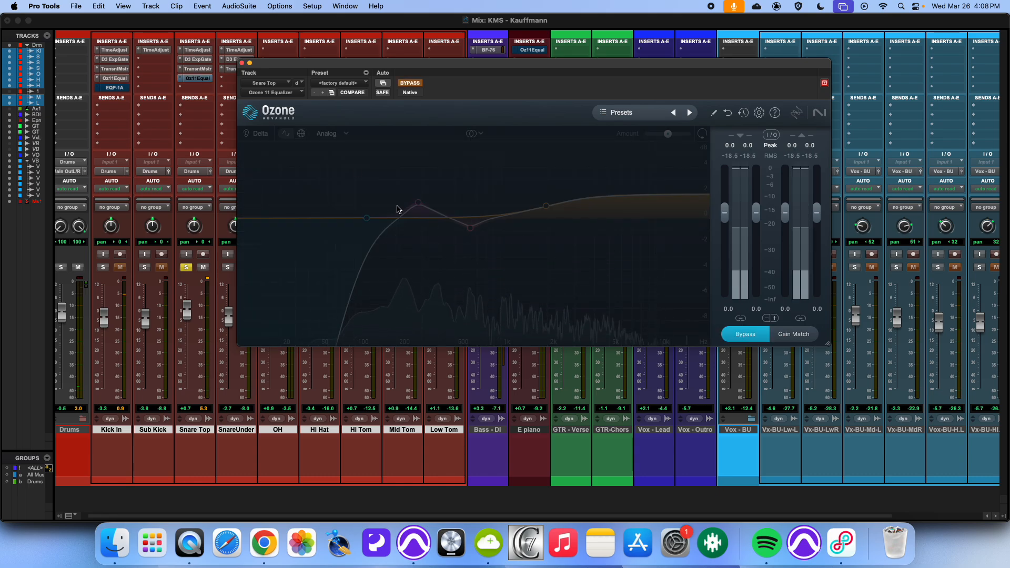
click(403, 83)
Step: Examine the snare EQ's high-pass band and its filter type options, then compare the EQ against bypass
click(367, 219)
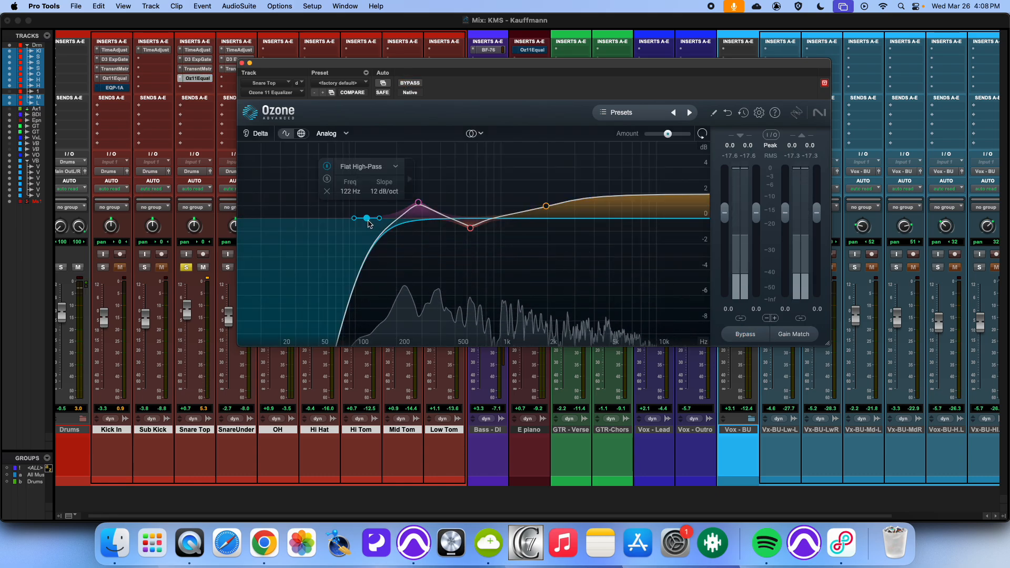
click(356, 168)
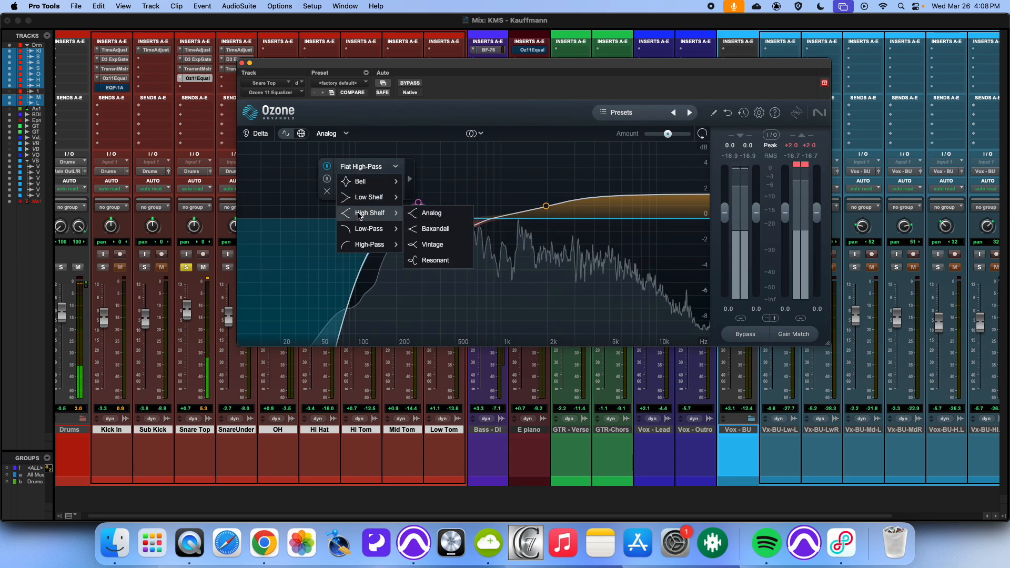
mouse_move(369, 243)
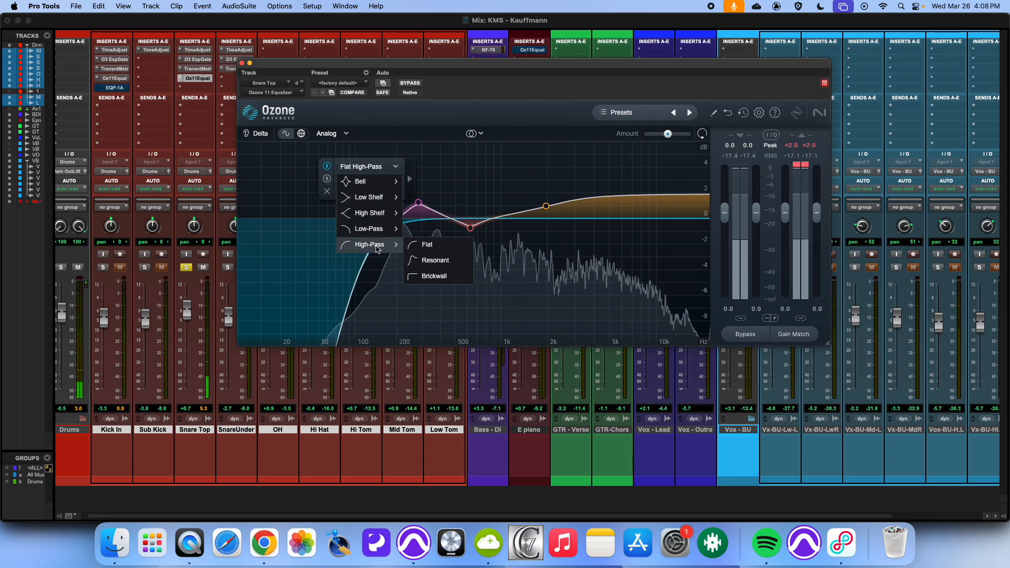
click(302, 214)
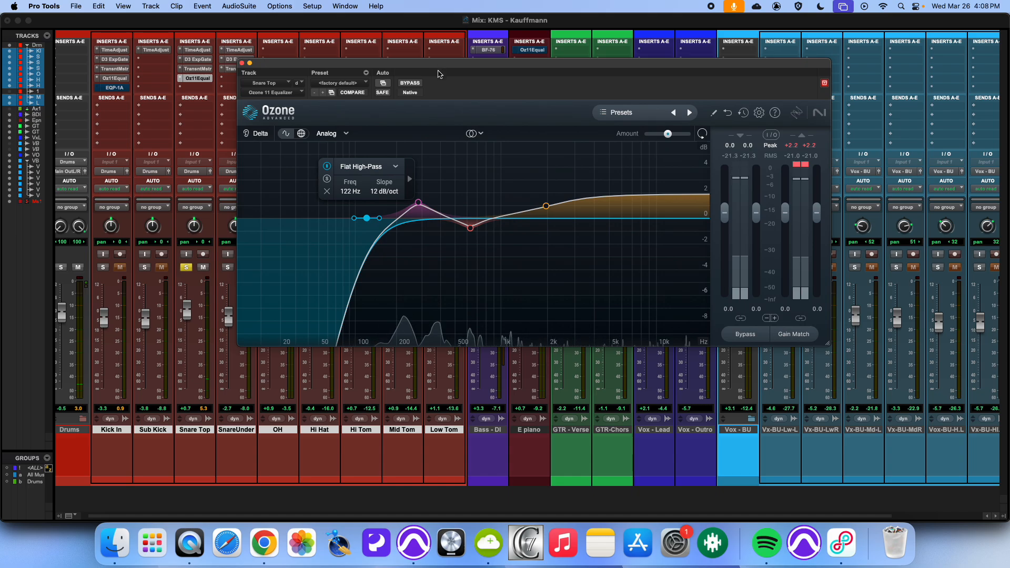
click(420, 85)
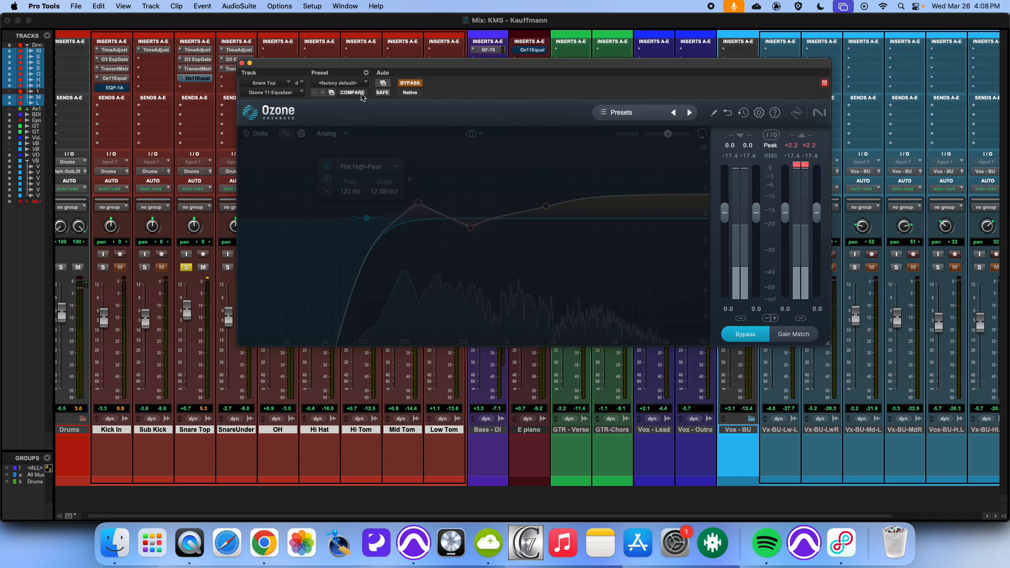
click(413, 84)
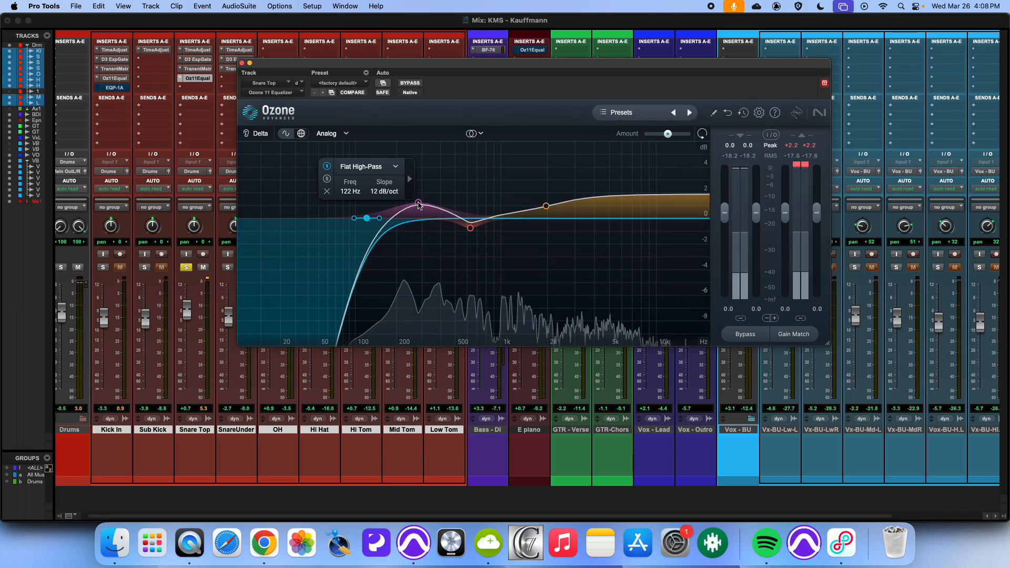
Step: Check the cheat sheet, then move the snare's low-mid bell boost to about 238 Hz at 1.3 dB
key(super+Tab)
key(super+Tab)
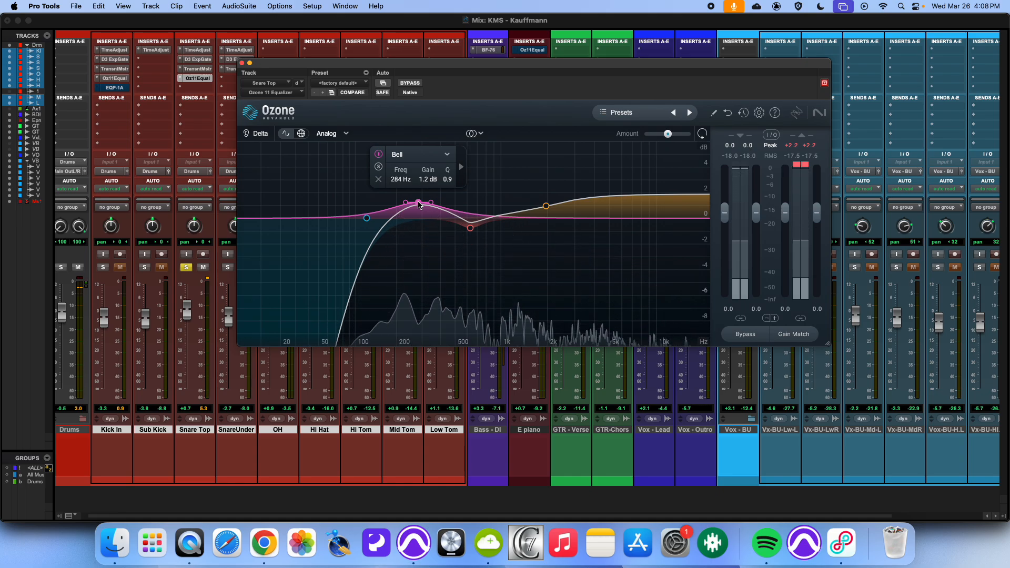
drag(420, 206, 407, 204)
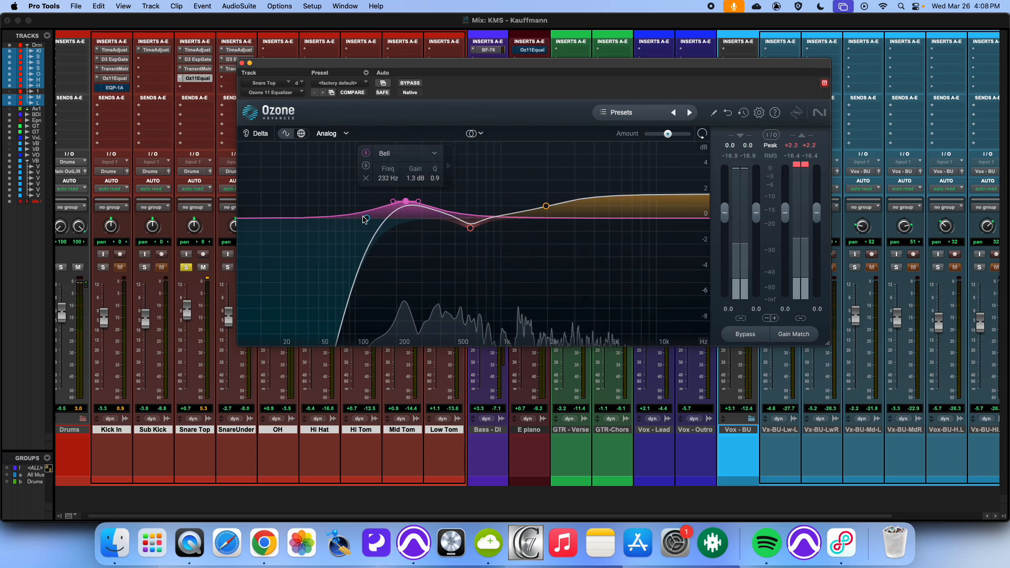
drag(367, 218, 410, 205)
Step: Refer back to the EQ cheat sheet's snare frequency ranges
key(super+equal)
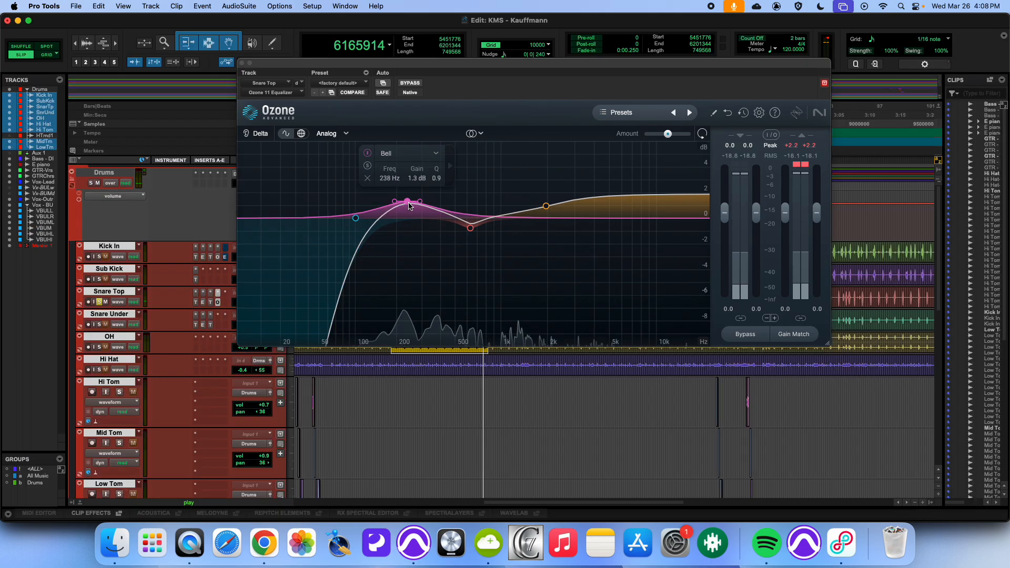
key(super+equal)
key(super+Tab)
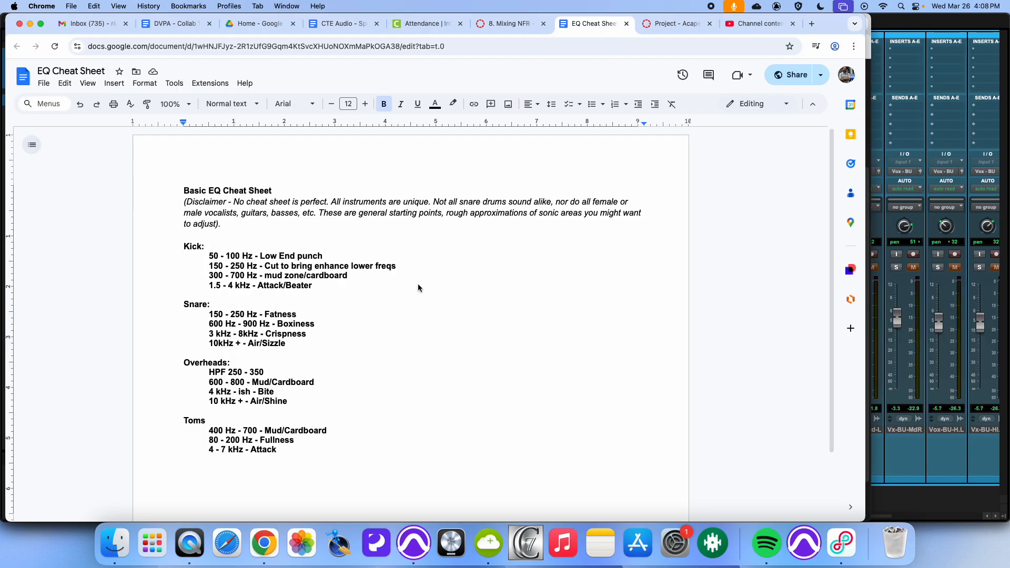
key(super+Tab)
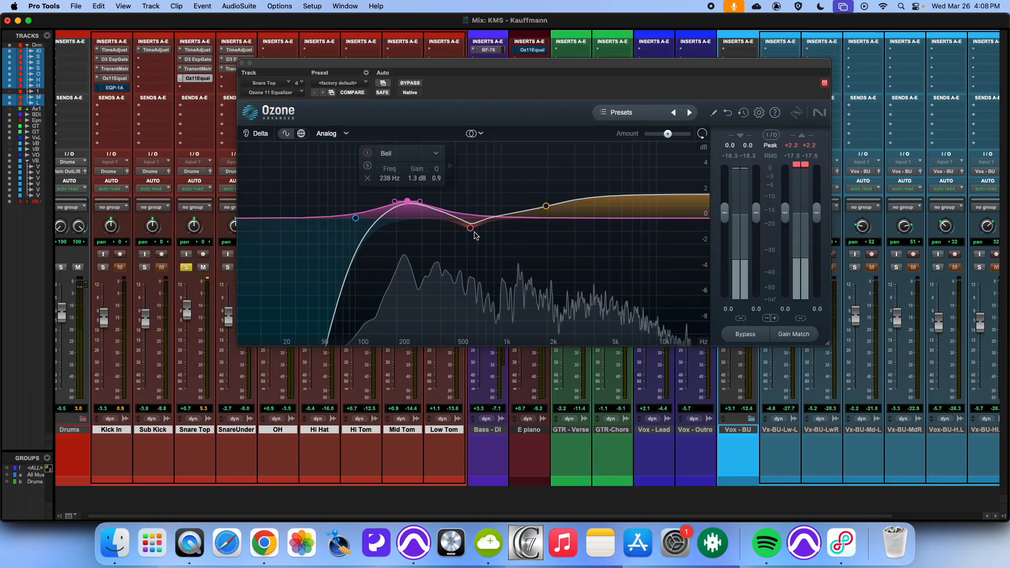
Step: Consult the cheat sheet again, then move the snare's mid bell cut to about 713 Hz at -1.2 dB
key(super+Tab)
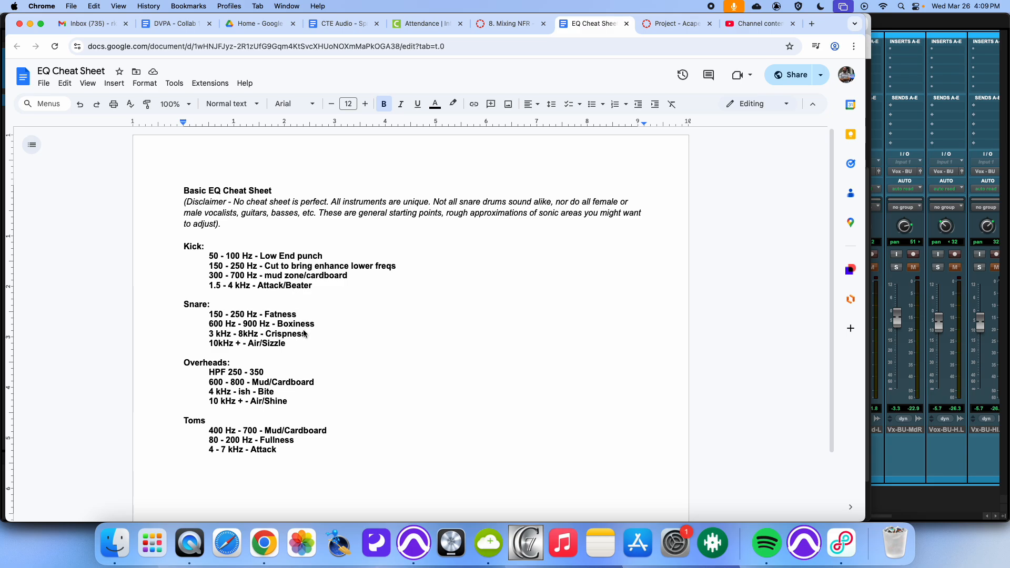
key(super+Tab)
key(super+Tab)
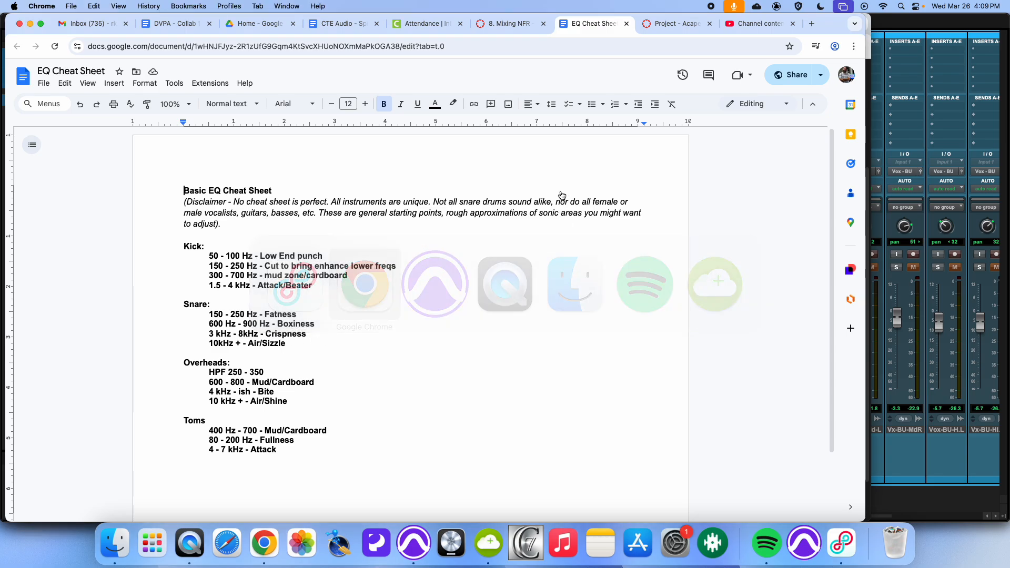
key(super+Tab)
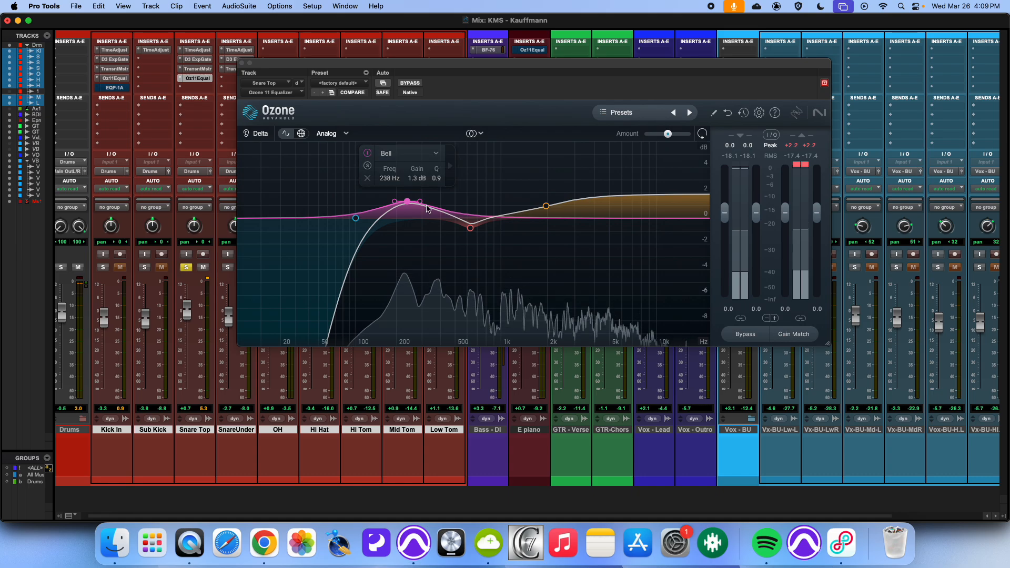
drag(471, 228, 480, 237)
Step: Compare the snare EQ against bypass and glance over the cheat sheet's snare ranges once more
click(410, 83)
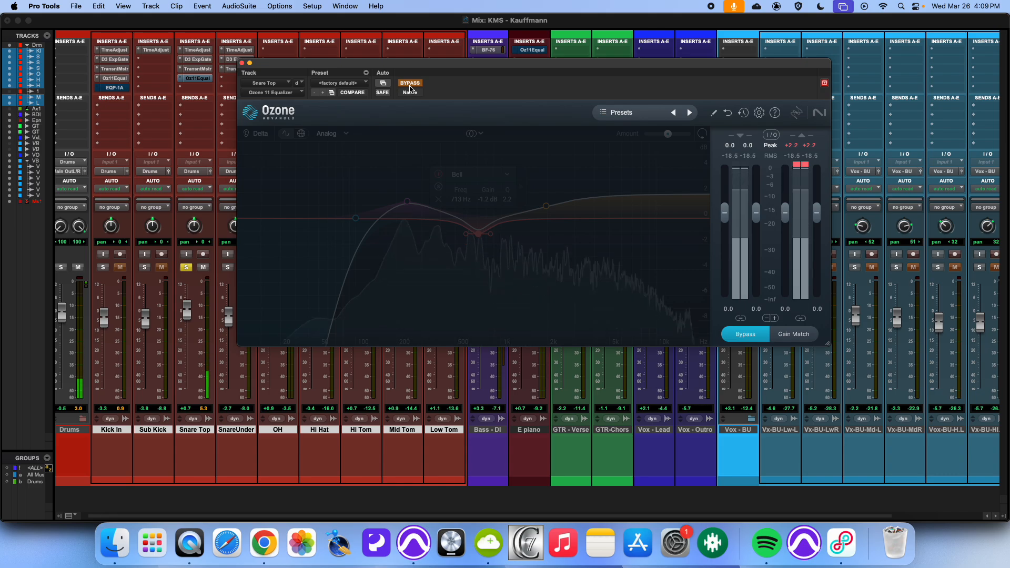
click(410, 86)
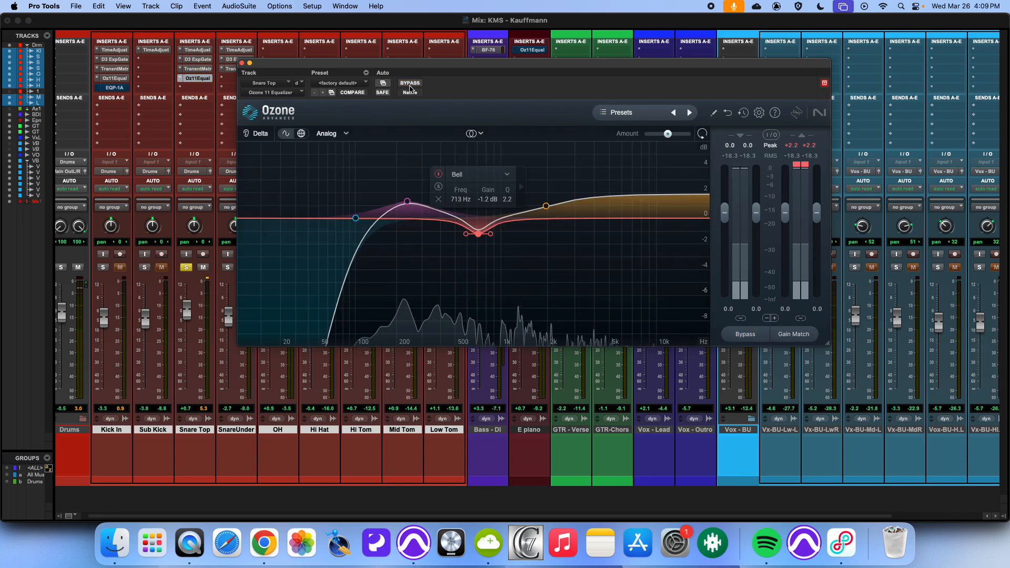
key(super+Tab)
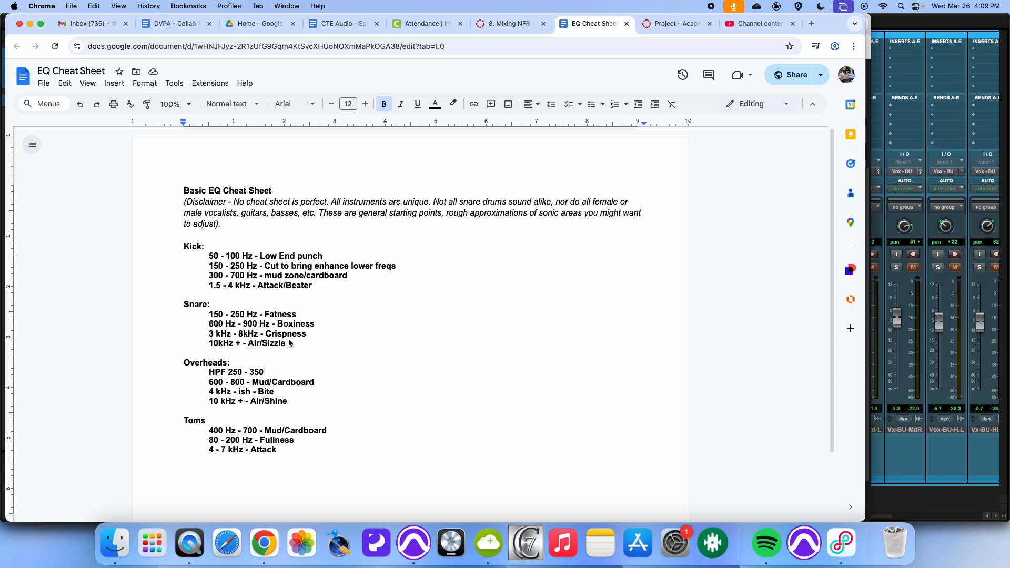
key(super+Tab)
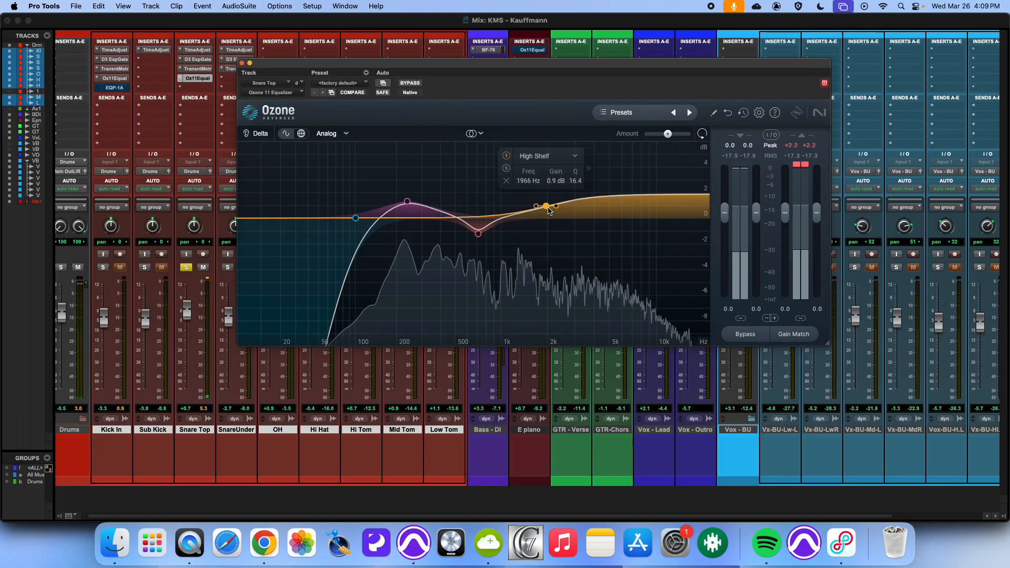
Step: Move the snare's high shelf to about 2995 Hz at 1.2 dB and compare it against bypass
drag(549, 209, 579, 210)
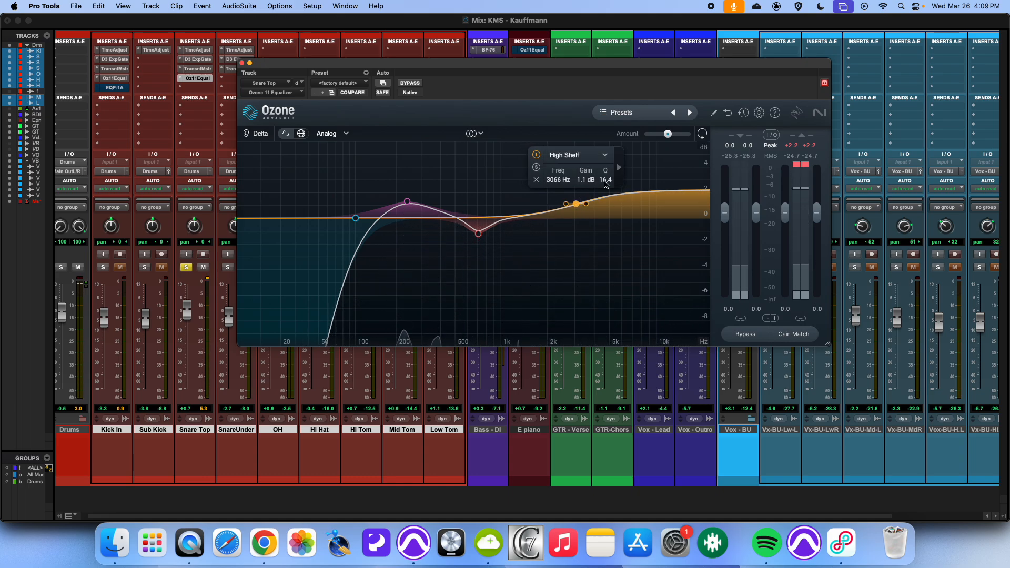
drag(578, 205, 574, 204)
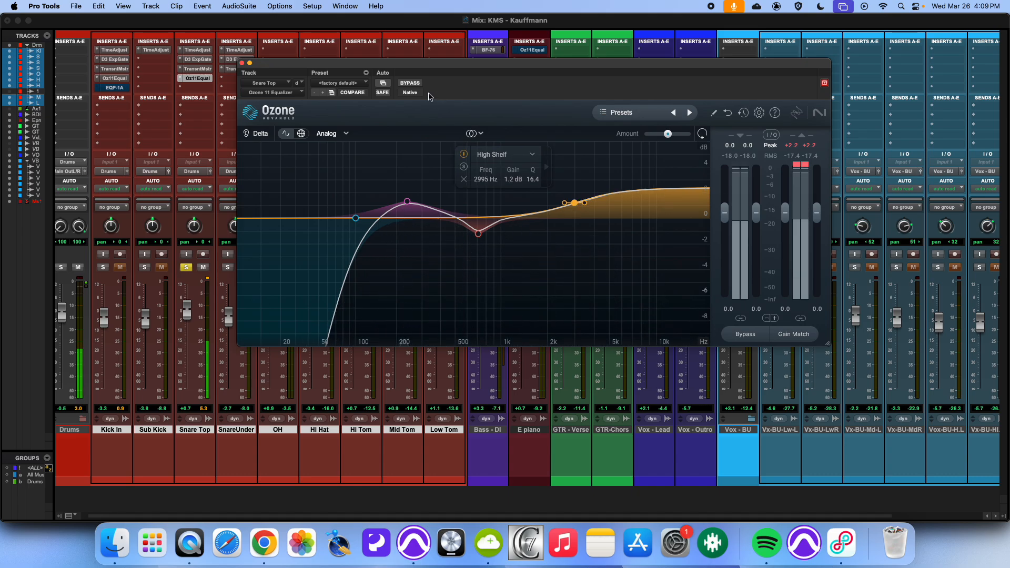
click(410, 83)
click(411, 84)
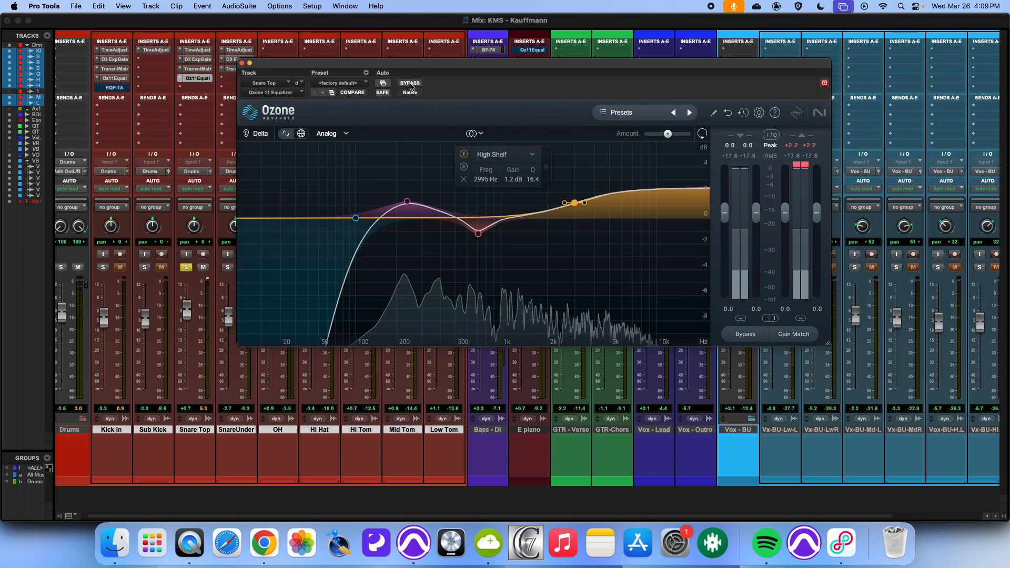
Step: Unsolo Snare Top and start playback of the mix
click(186, 267)
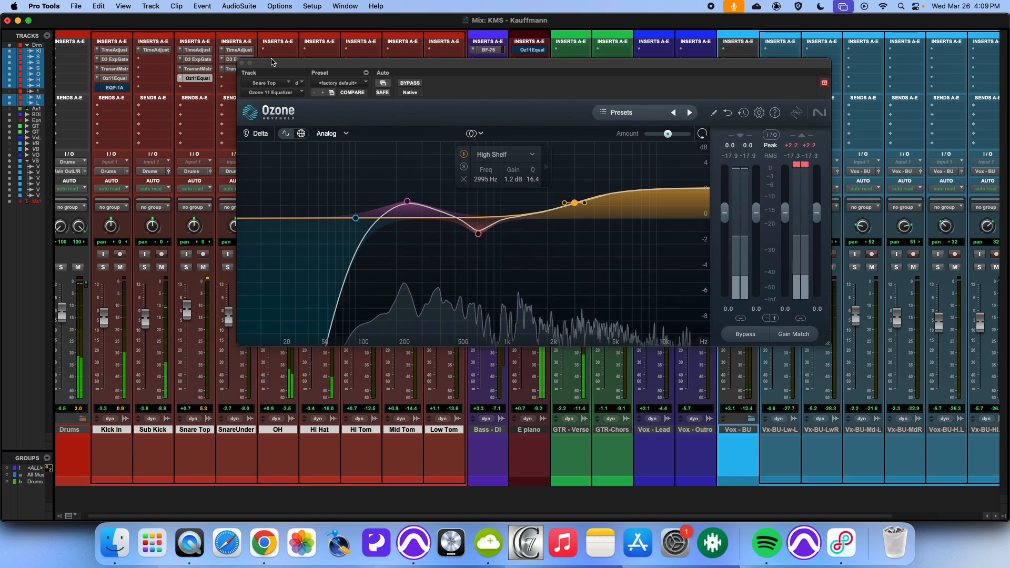
drag(282, 71, 429, 93)
key(space)
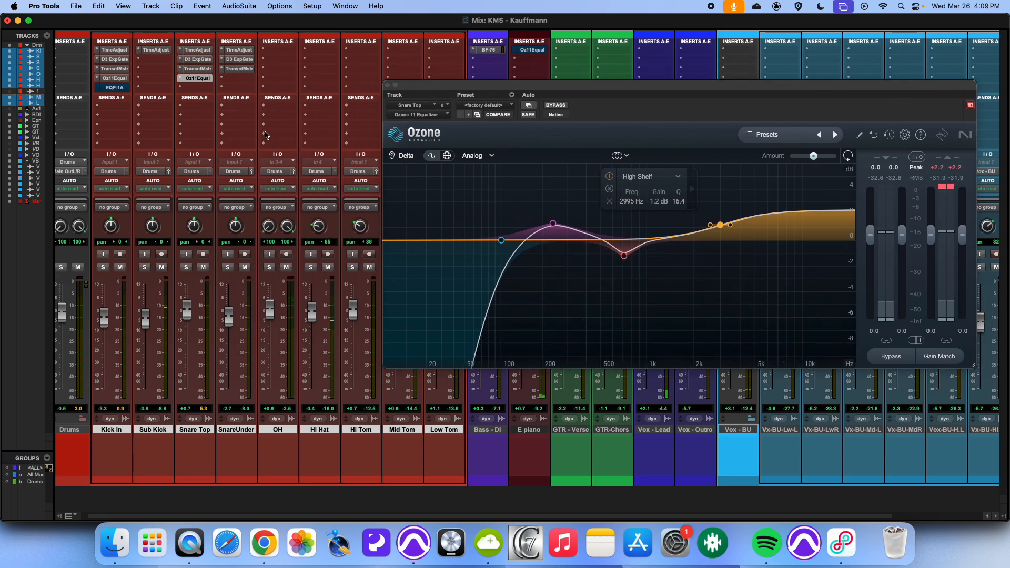
Step: Open the Kick In track's Pultec EQP-1A plugin and toggle its bypass
click(109, 80)
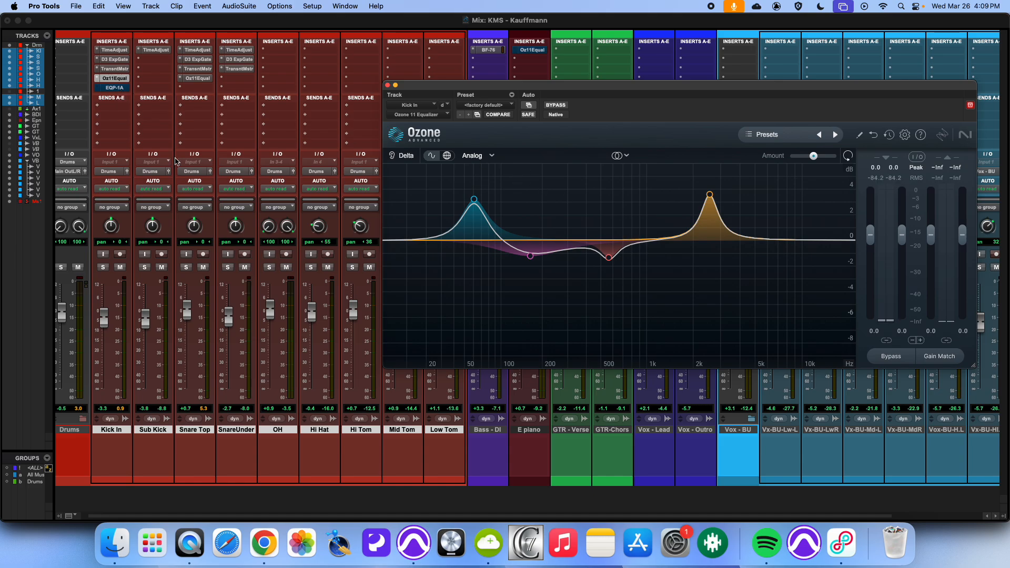
click(115, 87)
click(112, 79)
click(115, 87)
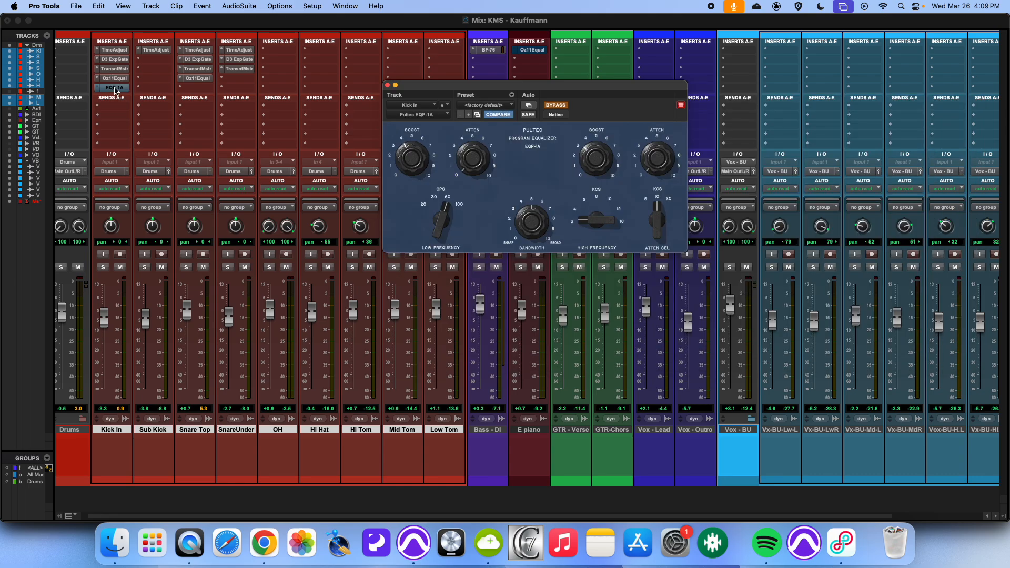
click(557, 107)
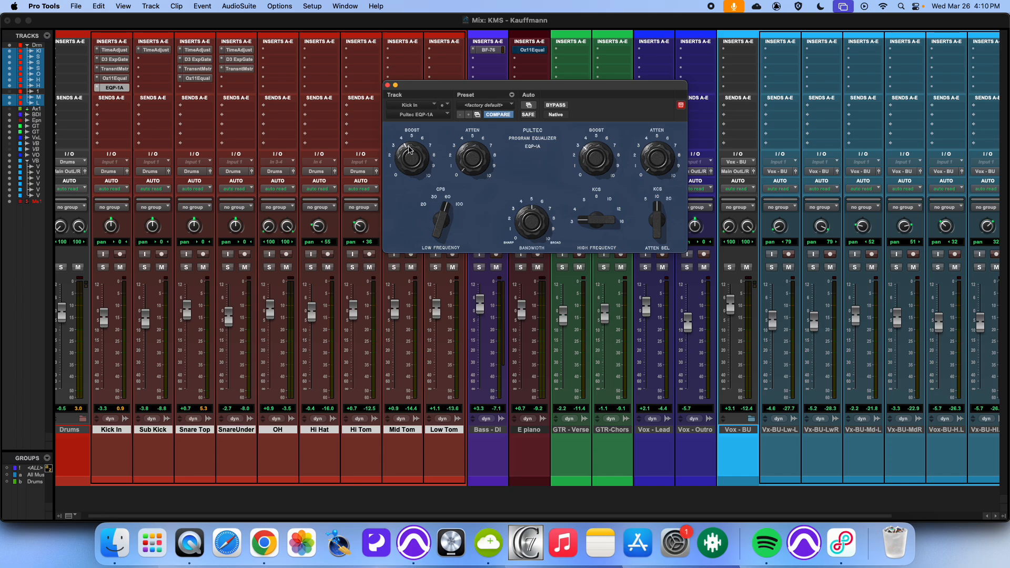
click(556, 106)
click(564, 105)
Step: Solo Kick In and adjust the Pultec's high-frequency KCS selector while comparing against bypass
click(103, 267)
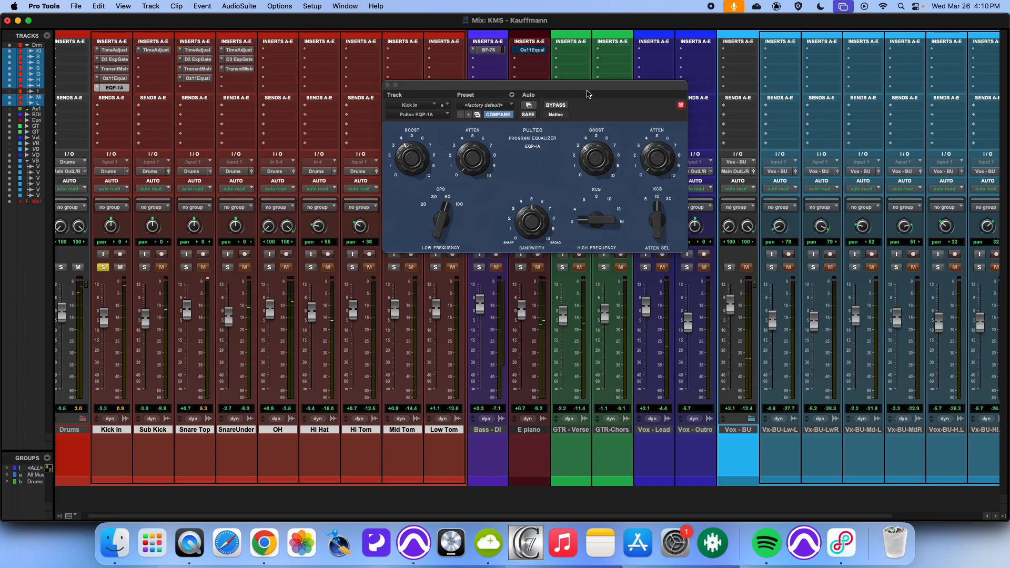
click(563, 106)
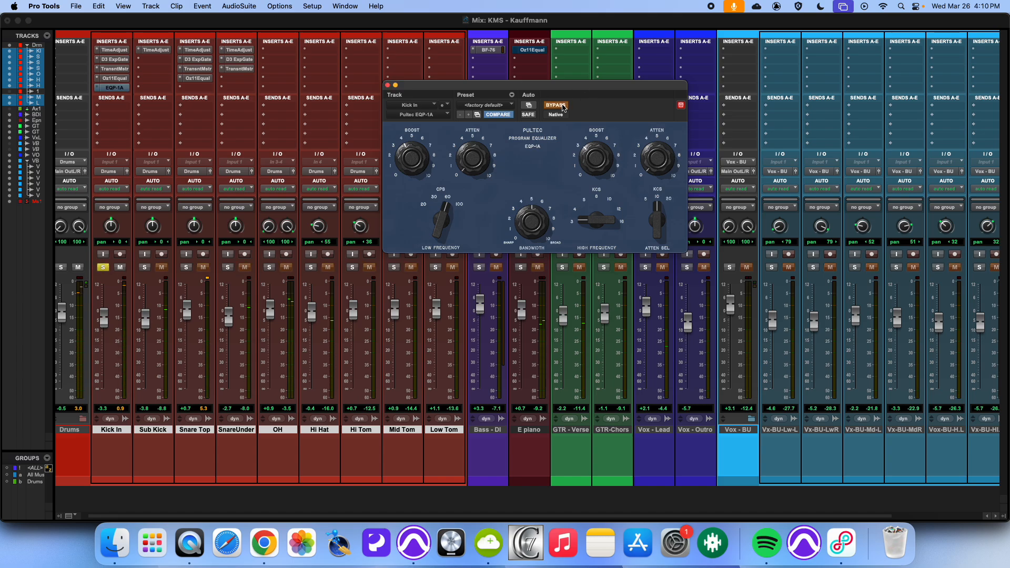
click(564, 106)
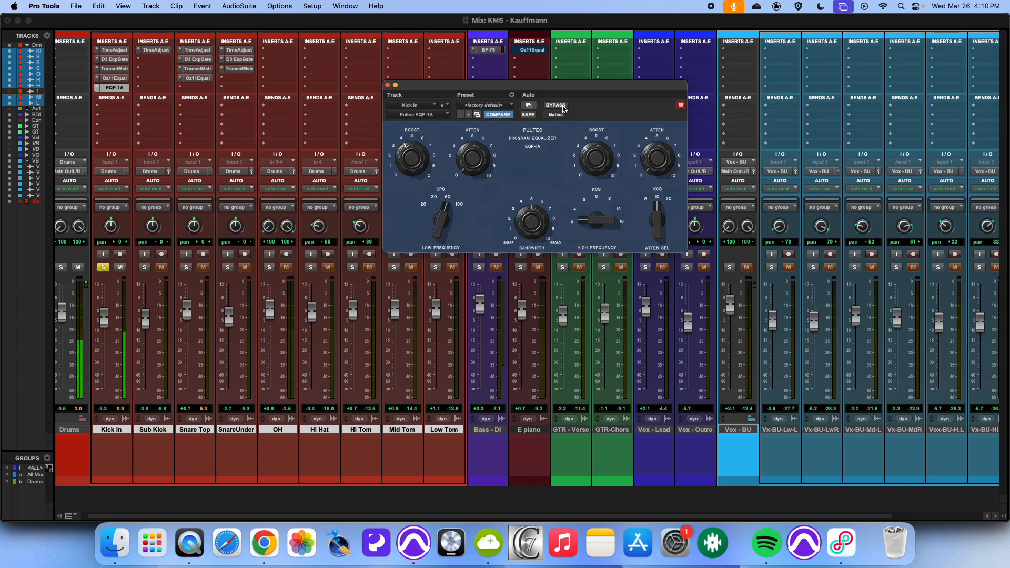
drag(603, 221, 600, 194)
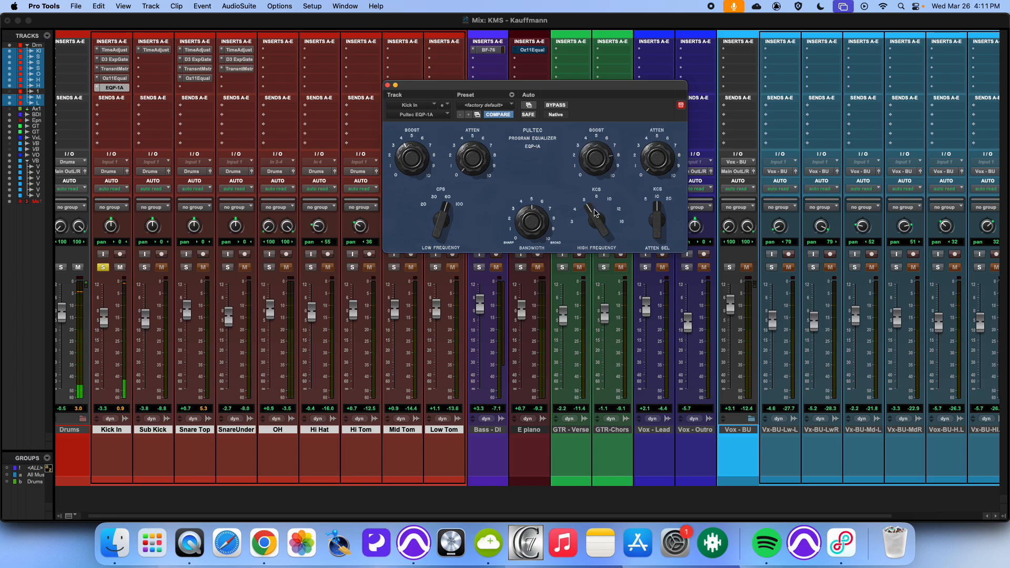
mouse_move(600, 213)
mouse_down()
mouse_move(587, 232)
mouse_move(592, 213)
mouse_up()
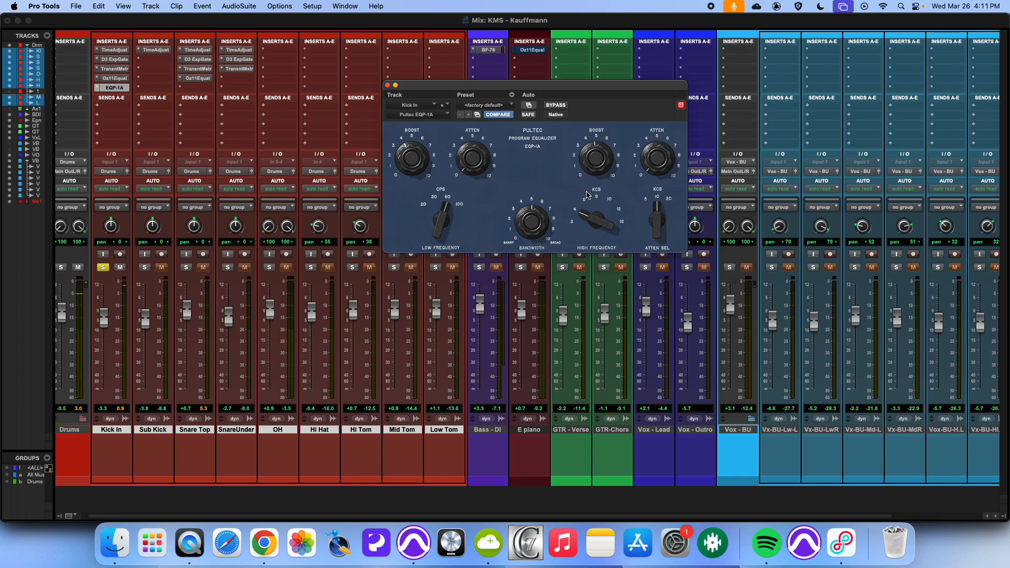
Step: Unsolo Kick In, compare the Pultec against bypass once more and close its window
click(103, 267)
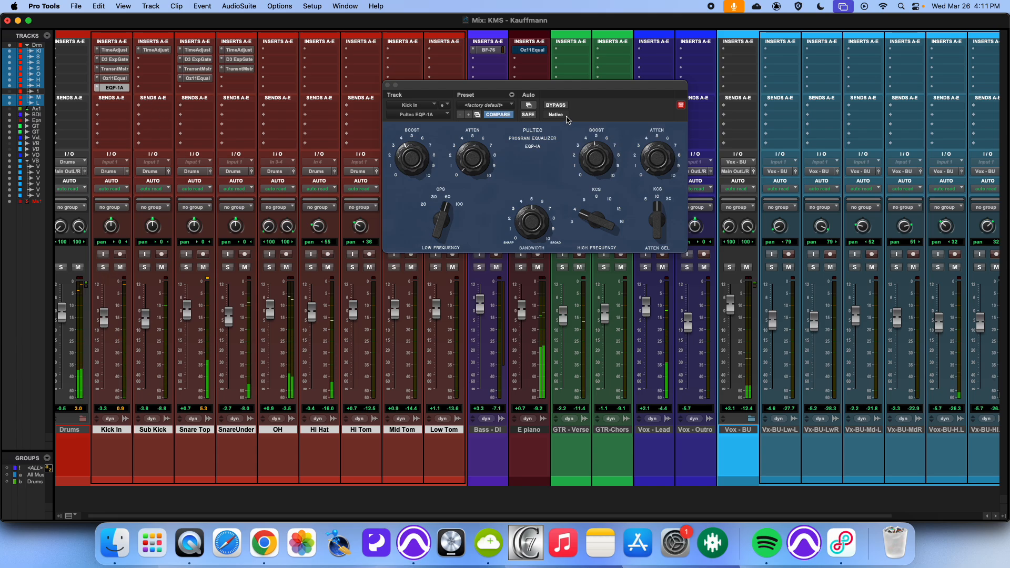
click(556, 105)
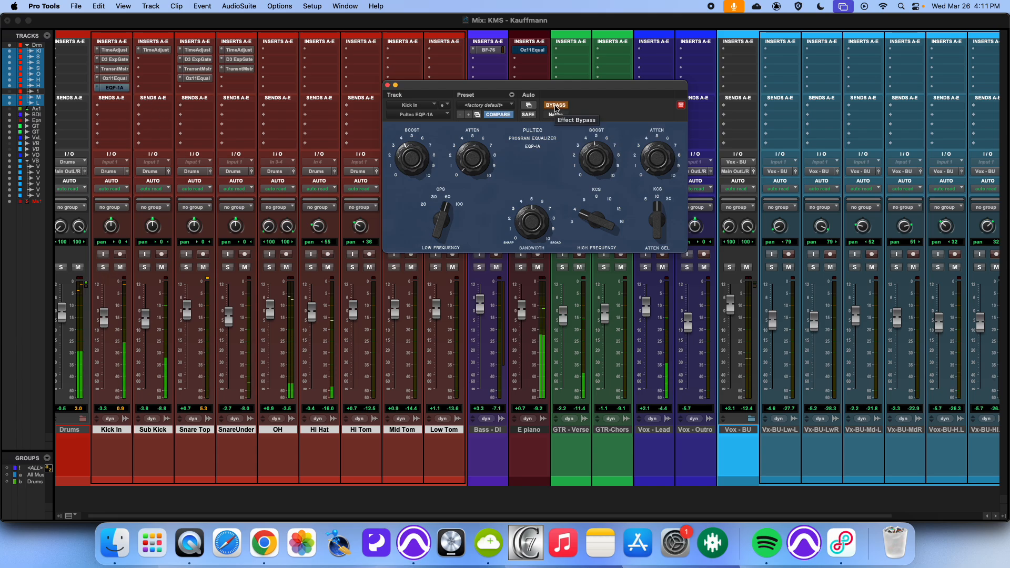
click(555, 105)
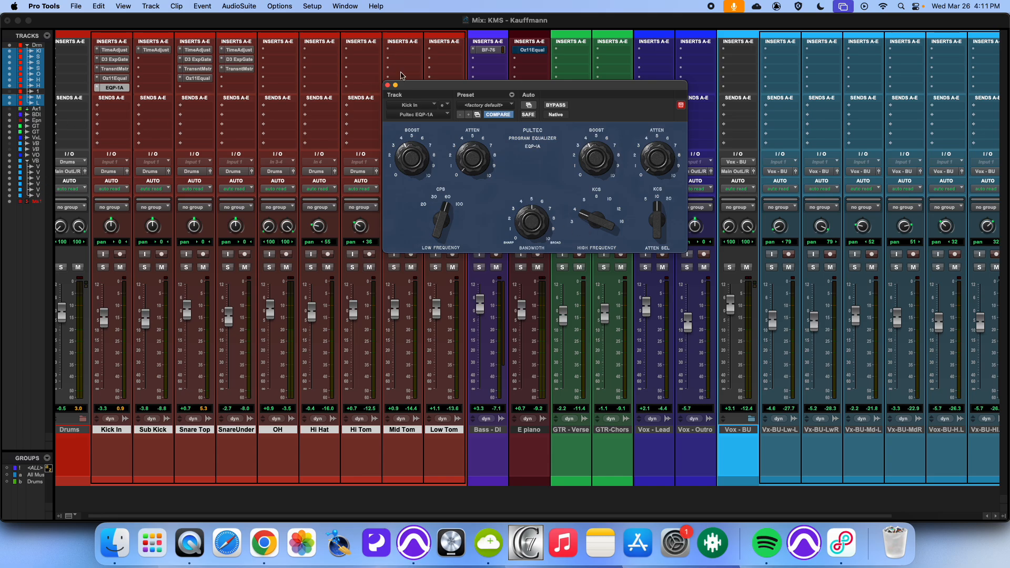
click(388, 85)
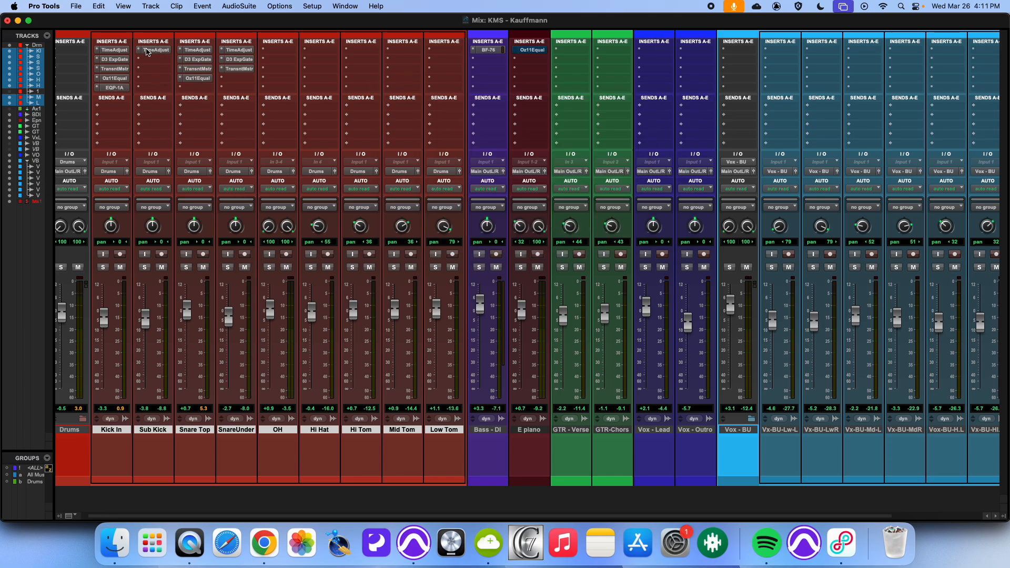
Step: Solo Sub Kick and insert EQ3 7-Band (mono) in its second insert slot
click(145, 268)
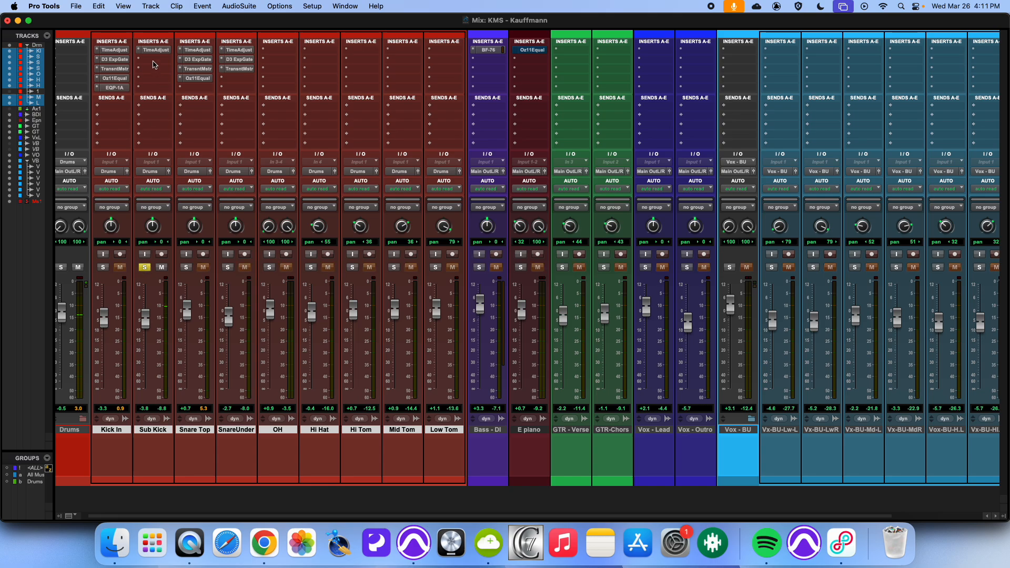
click(154, 59)
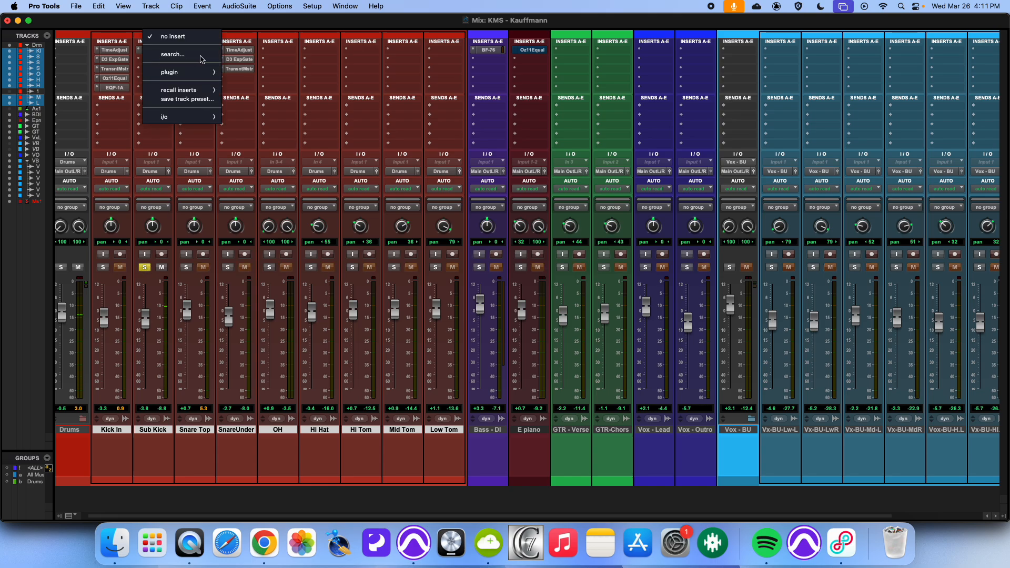
mouse_move(179, 72)
mouse_move(252, 74)
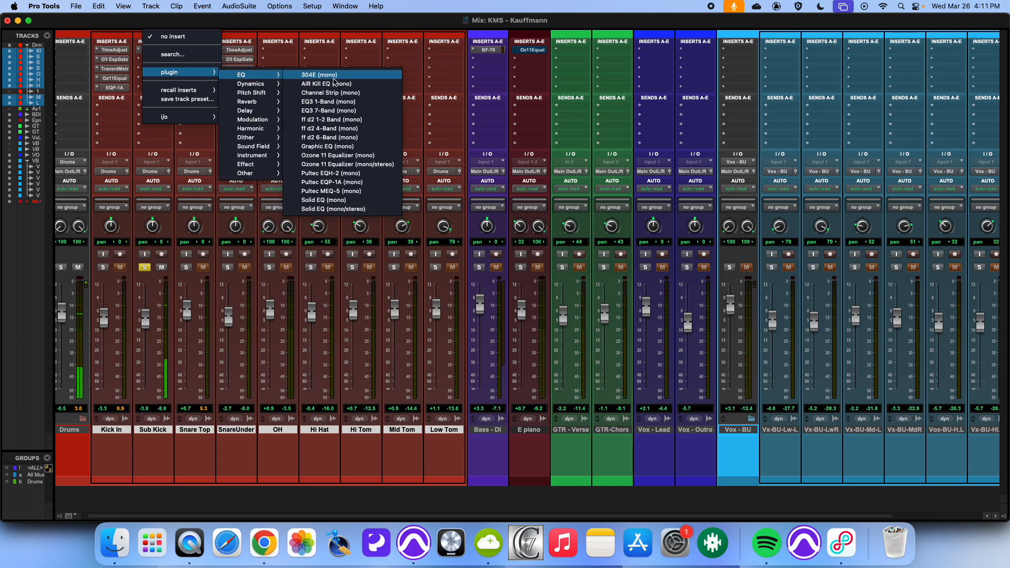
click(333, 111)
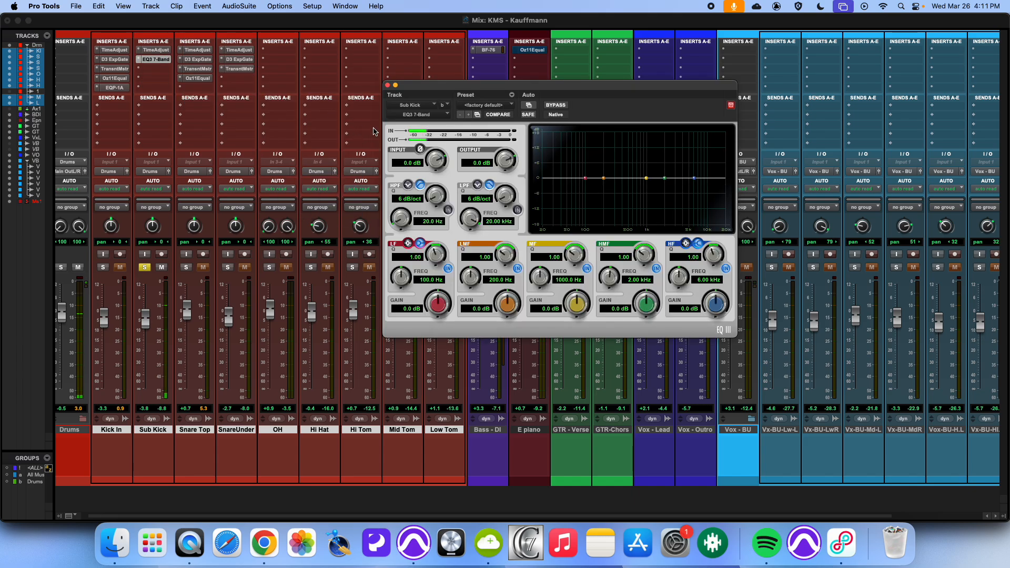
Step: Replace the Sub Kick's EQ3 7-Band with Ozone 11 Equalizer (mono)
click(153, 69)
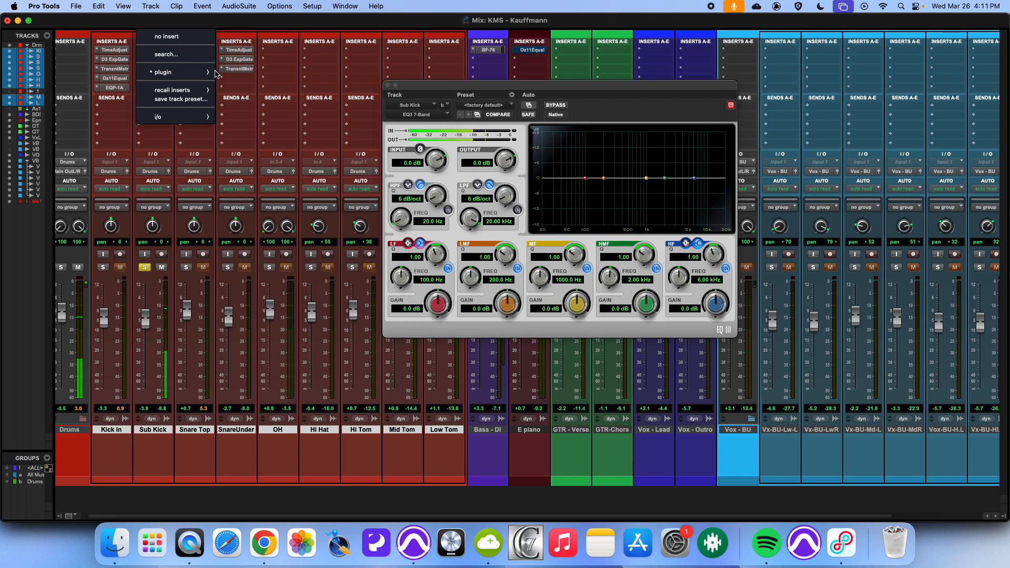
mouse_move(187, 77)
mouse_move(245, 74)
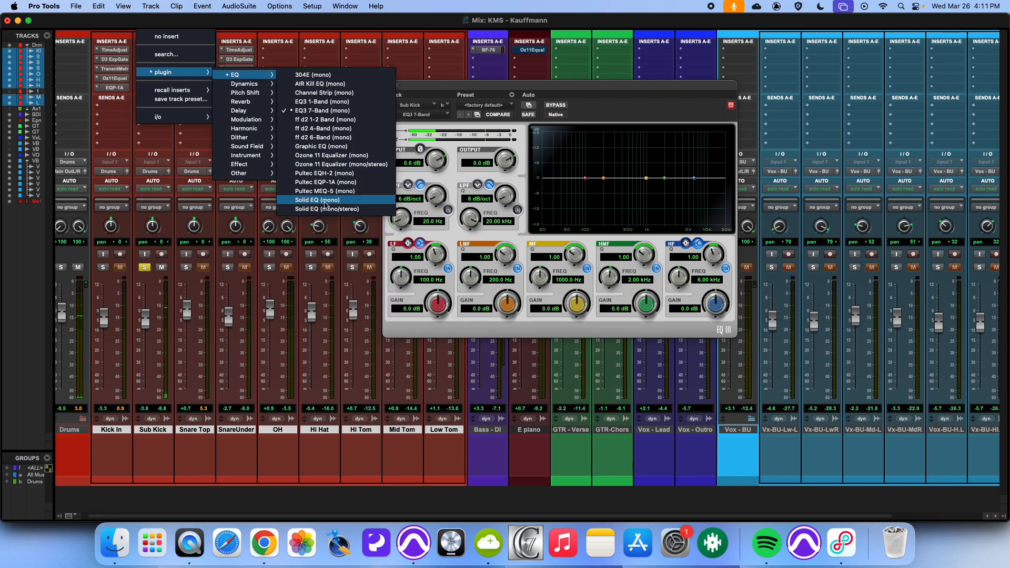
click(327, 155)
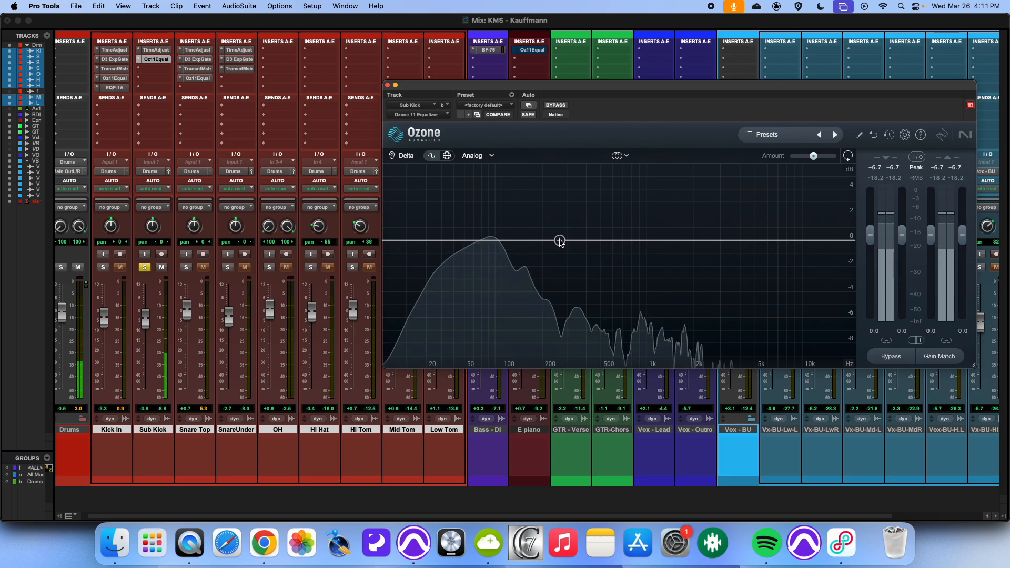
Step: Add an EQ band in the Sub Kick's Ozone and set its type to Flat Low-Pass
click(560, 240)
click(561, 188)
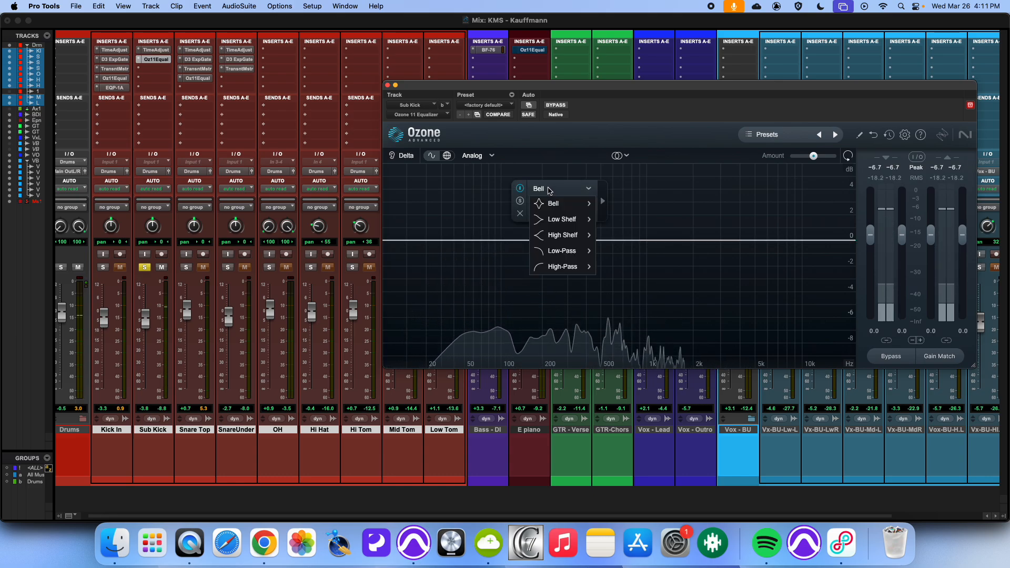
mouse_move(557, 221)
mouse_move(563, 252)
click(625, 251)
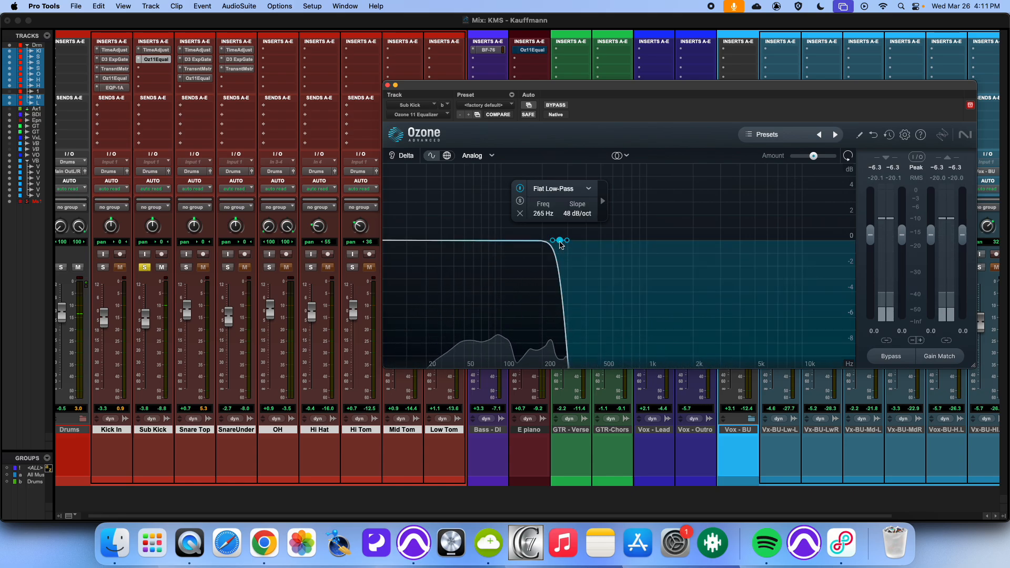
Step: Move the Sub Kick's low-pass cutoff to about 406 Hz and set its slope to 12 dB/oct
drag(561, 241, 594, 244)
double_click(601, 216)
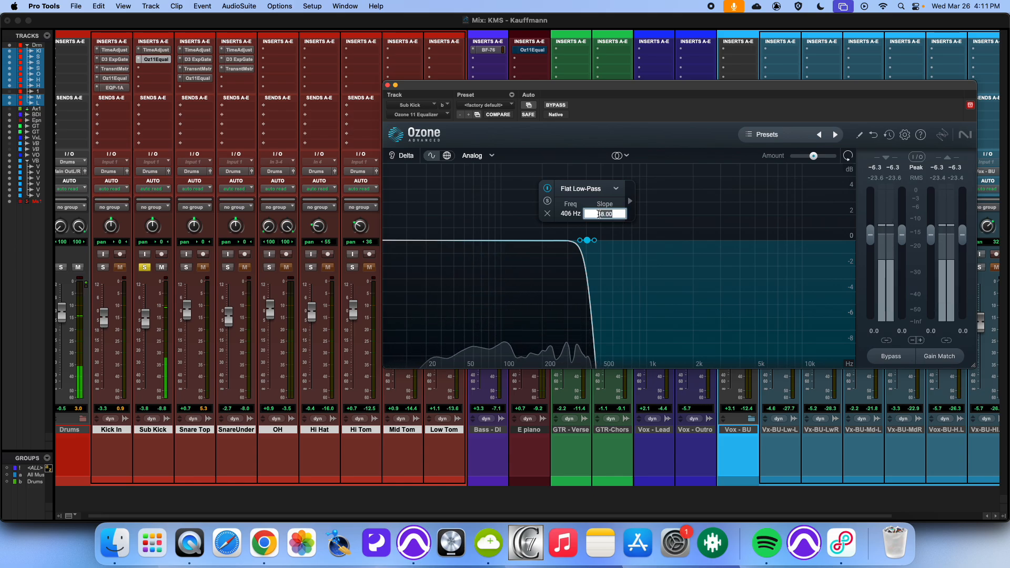
text(12)
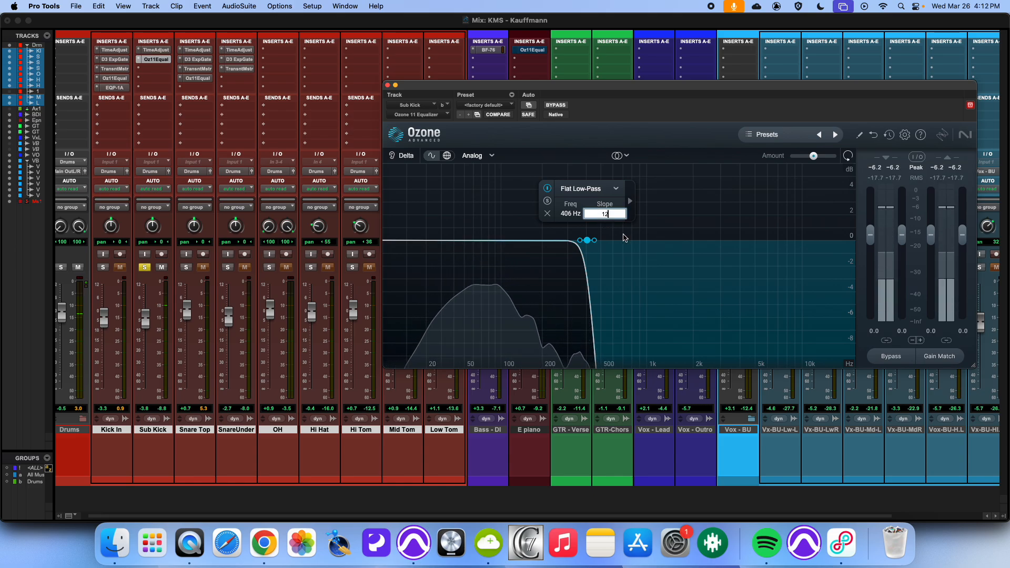
key(Return)
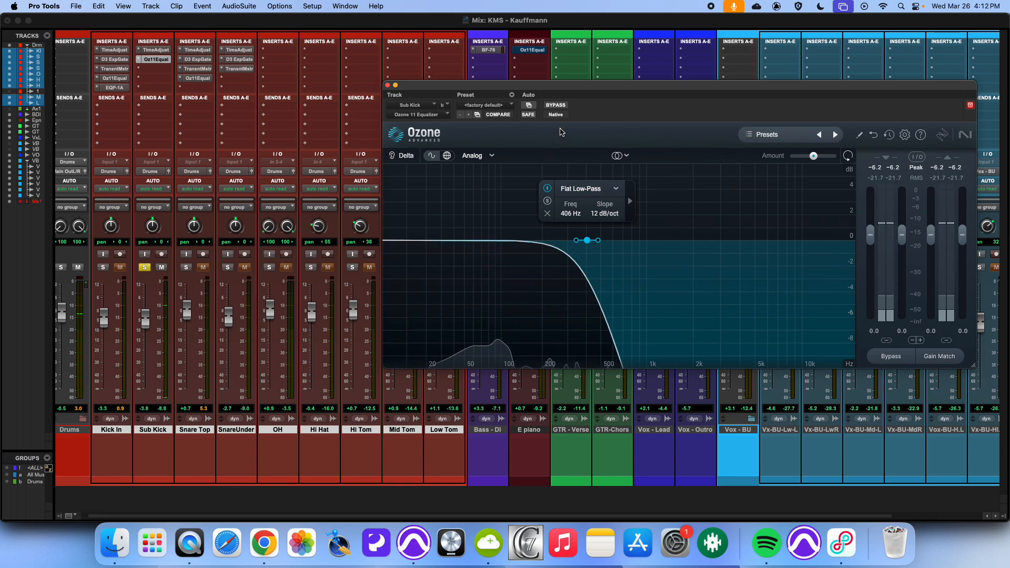
Step: Raise the Sub Kick's low-pass cutoff to about 753 Hz, comparing the Ozone against bypass along the way
click(560, 108)
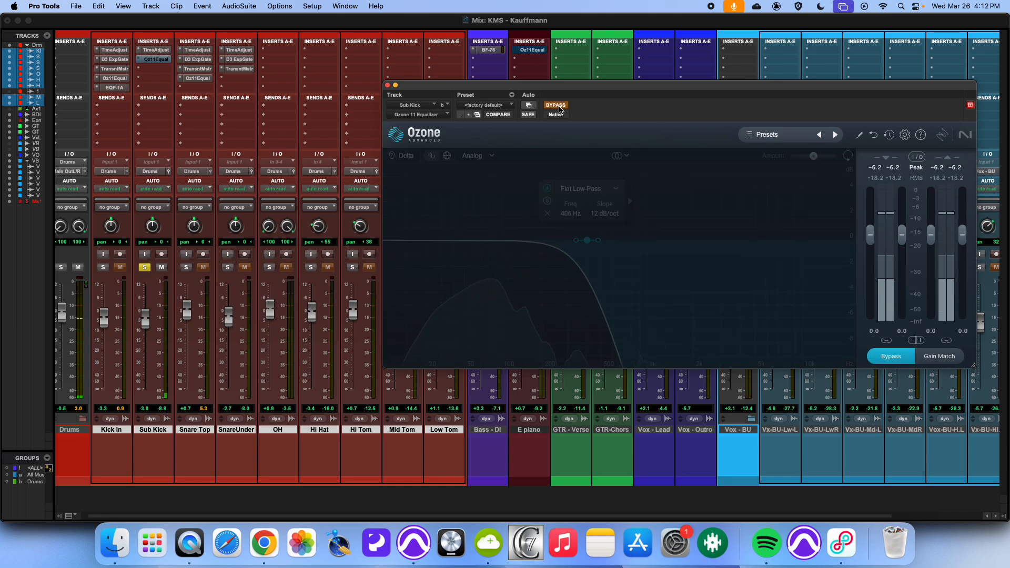
click(560, 108)
drag(589, 246, 615, 242)
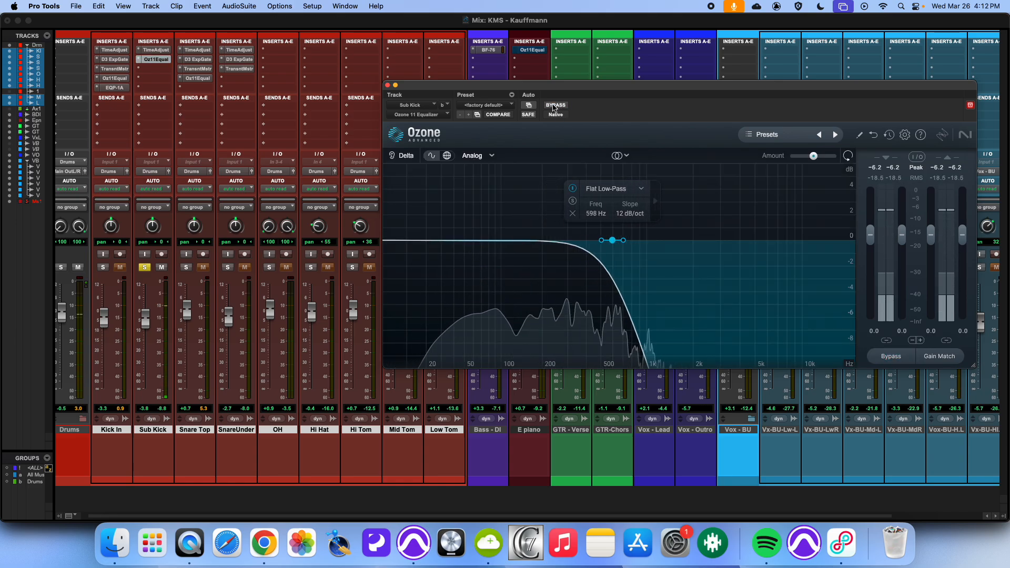
click(554, 108)
click(555, 108)
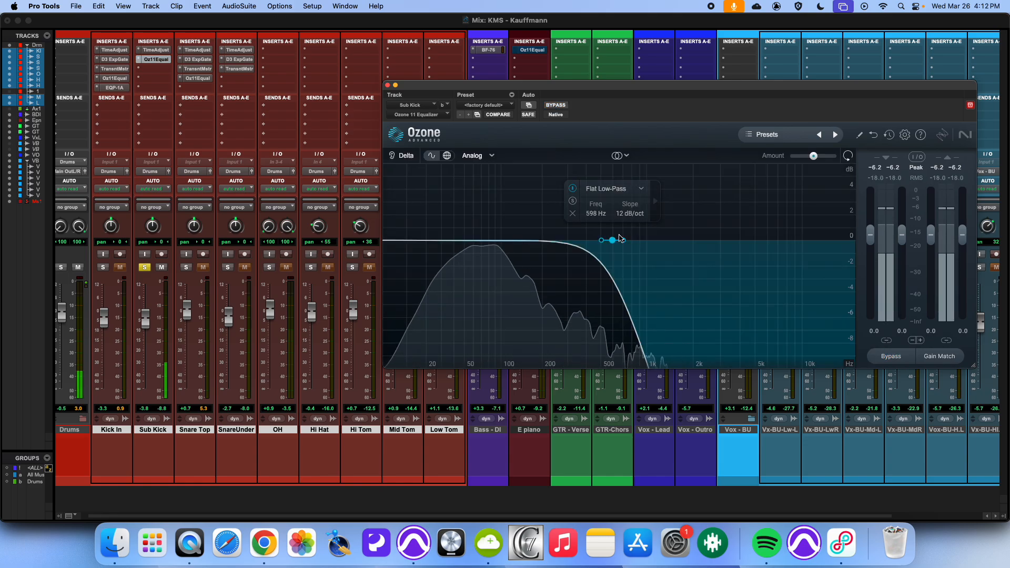
drag(611, 214, 615, 202)
Step: Compare the Sub Kick's low-pass against bypass several times, unsolo Sub Kick and close the Ozone window
click(556, 105)
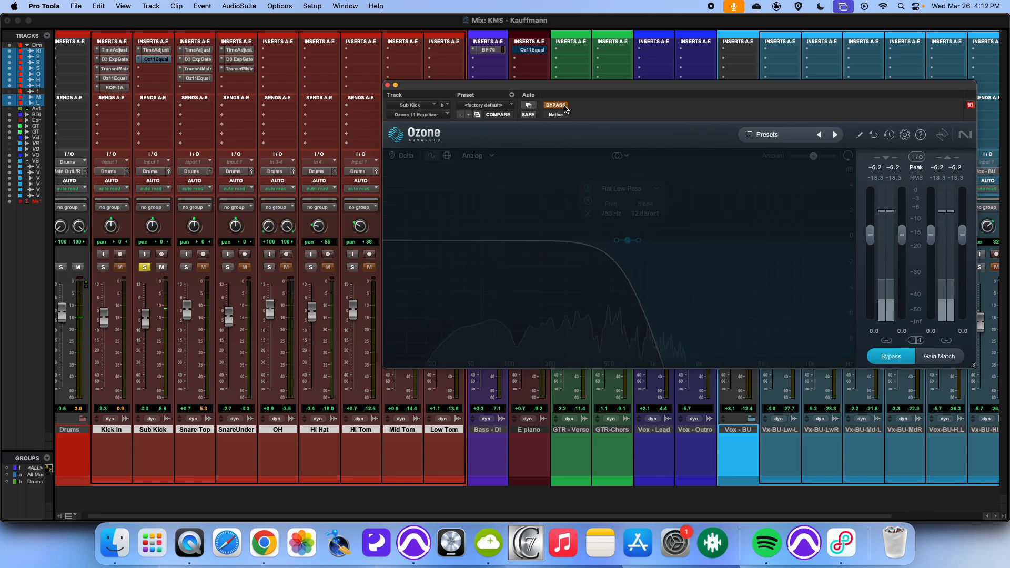
click(563, 107)
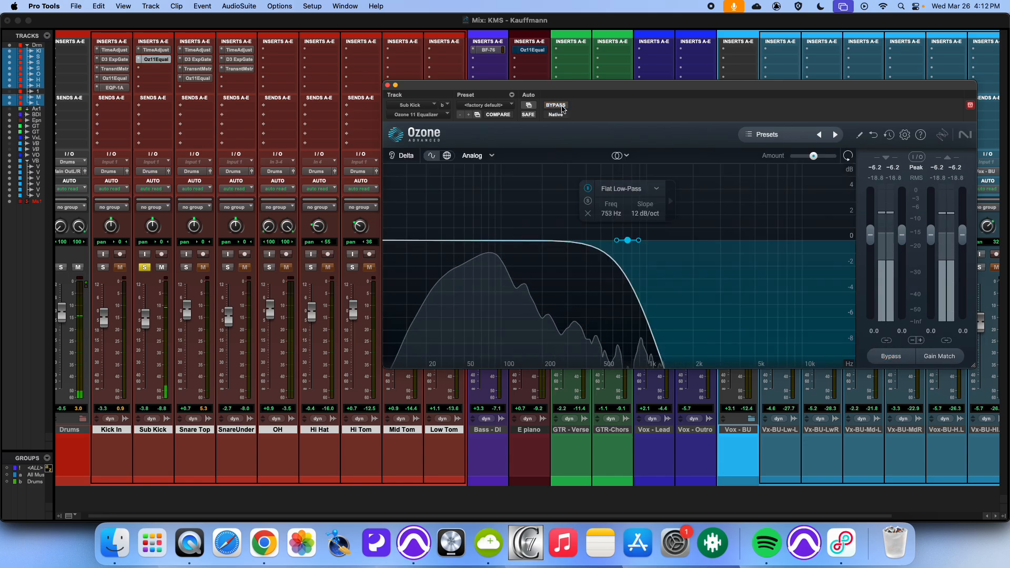
click(562, 108)
click(562, 108)
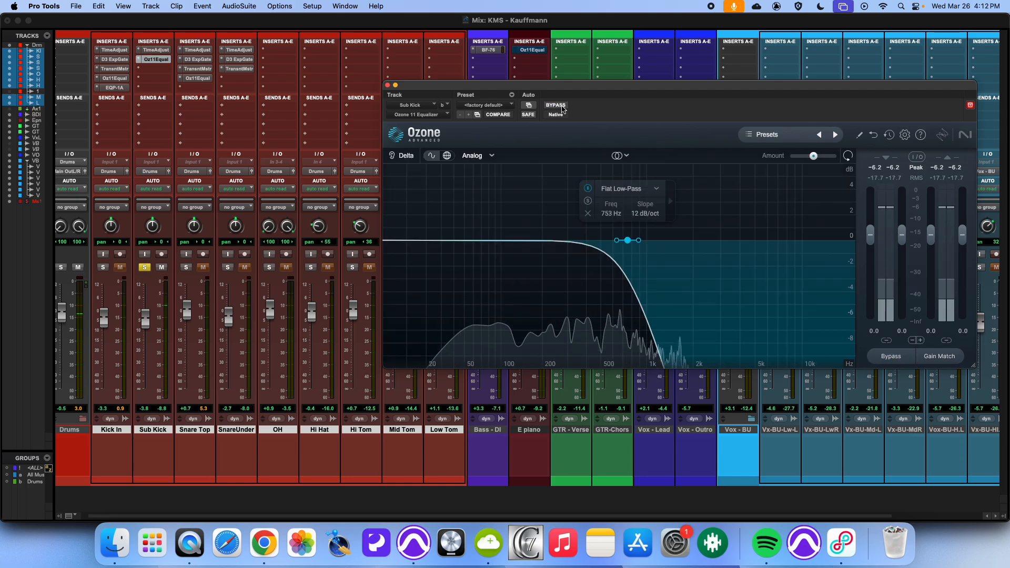
click(562, 108)
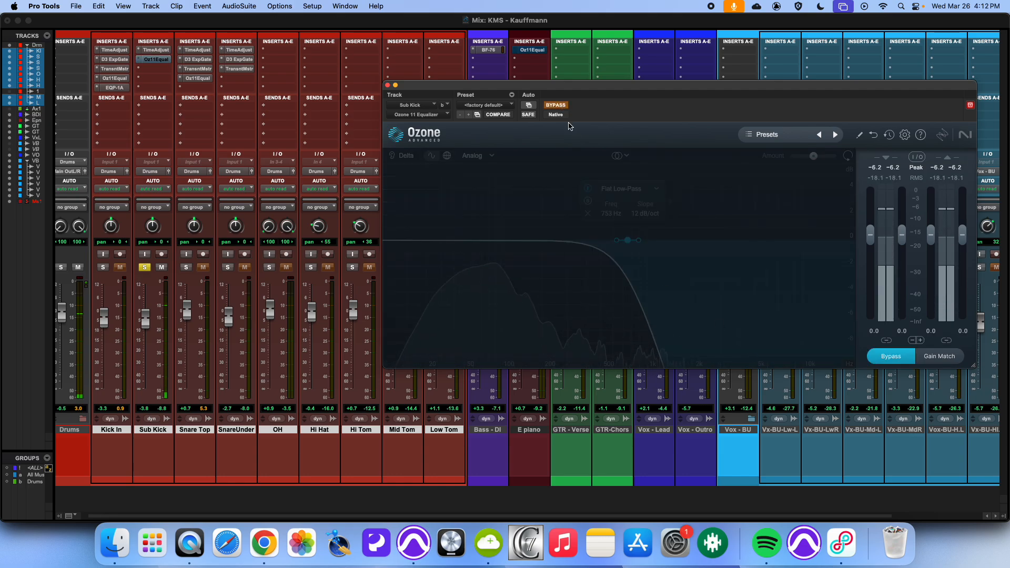
click(562, 108)
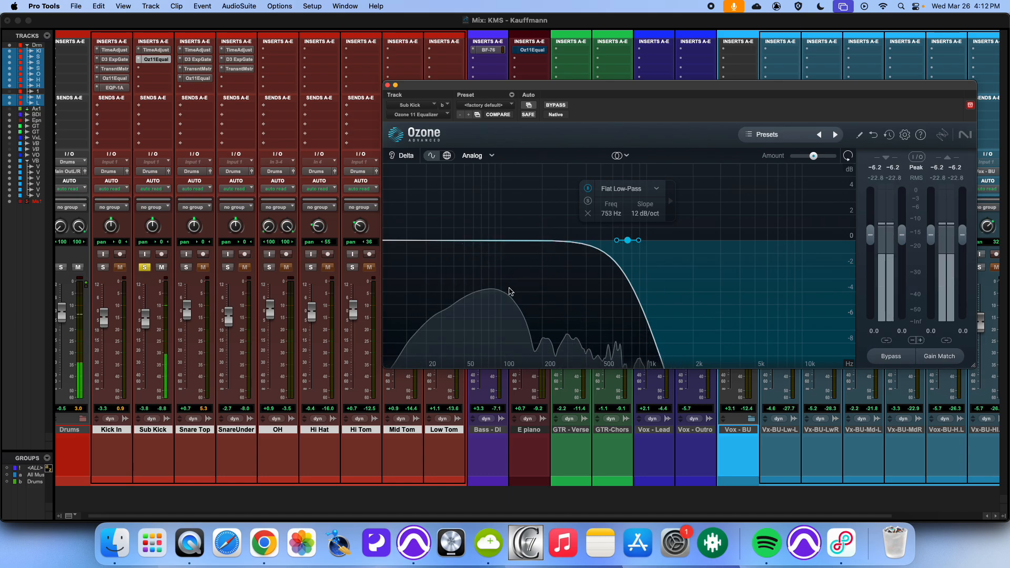
click(143, 268)
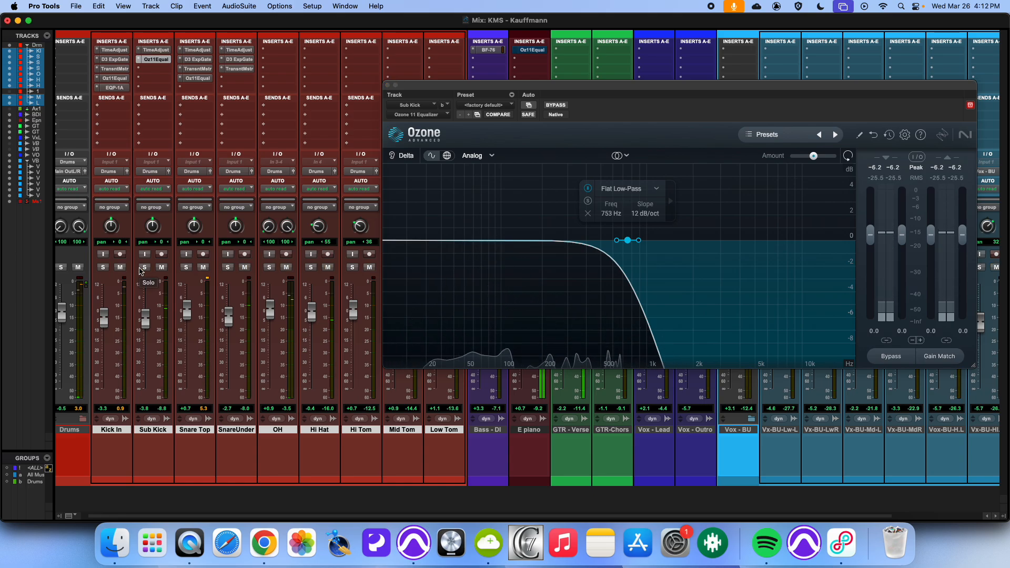
click(387, 85)
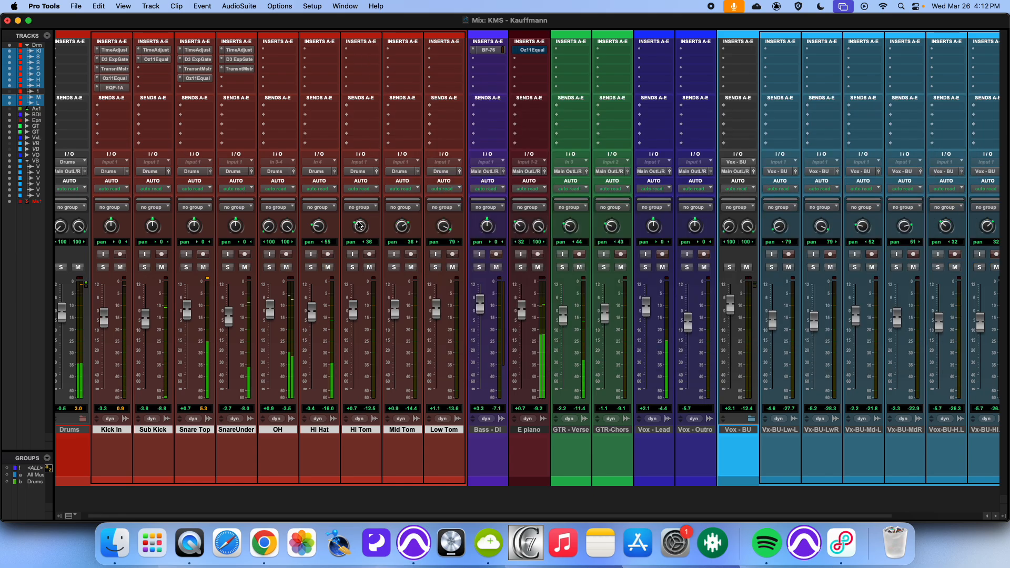
Step: Insert a Pultec EQP-1A (stereo) plugin in the OH track's first insert slot
click(281, 51)
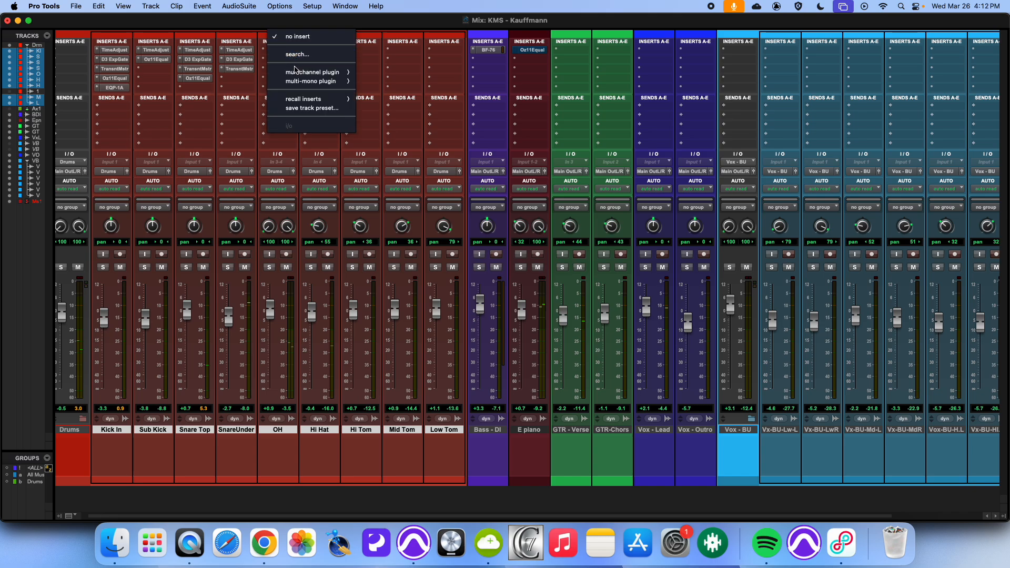
mouse_move(297, 73)
mouse_move(390, 75)
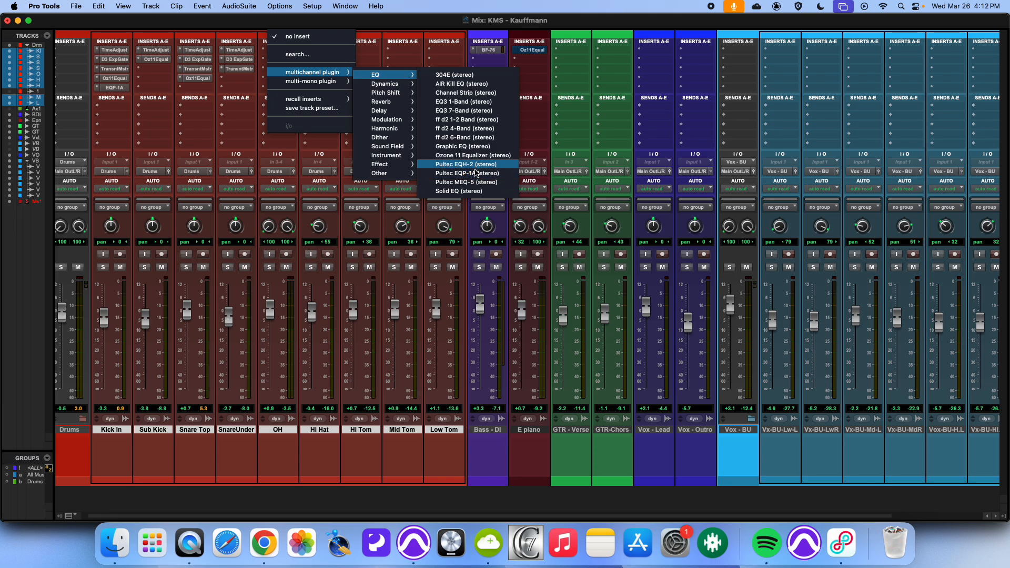
click(473, 174)
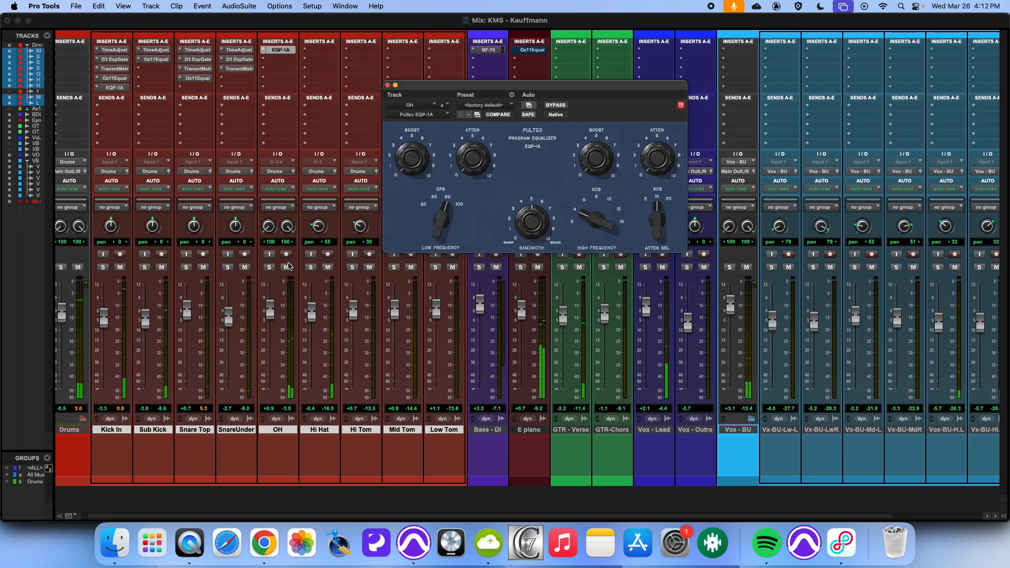
Step: Solo OH, raise the Pultec's high-frequency boost and frequency, compare against bypass and unsolo OH
click(269, 267)
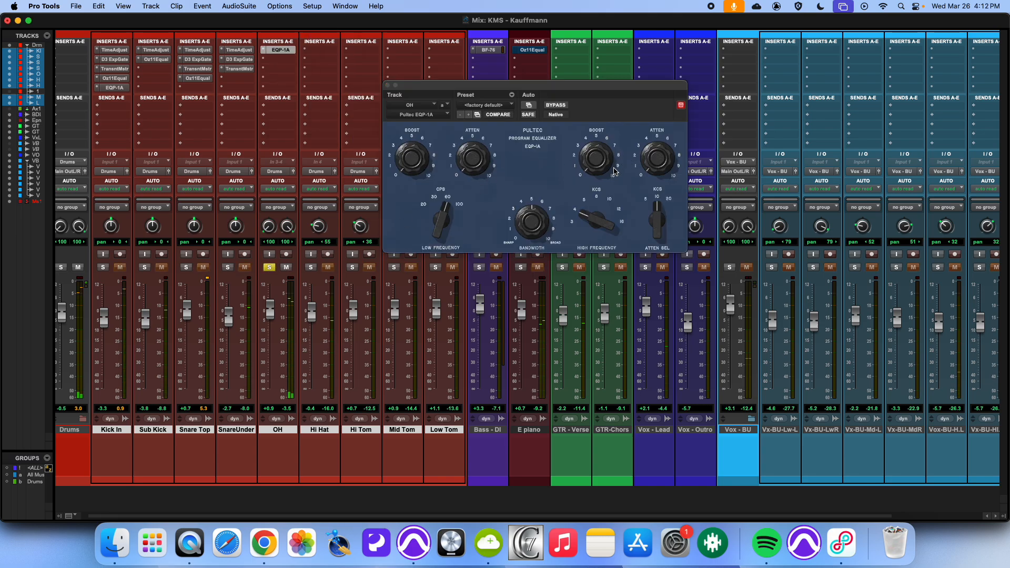
drag(600, 223, 603, 213)
drag(598, 168, 595, 127)
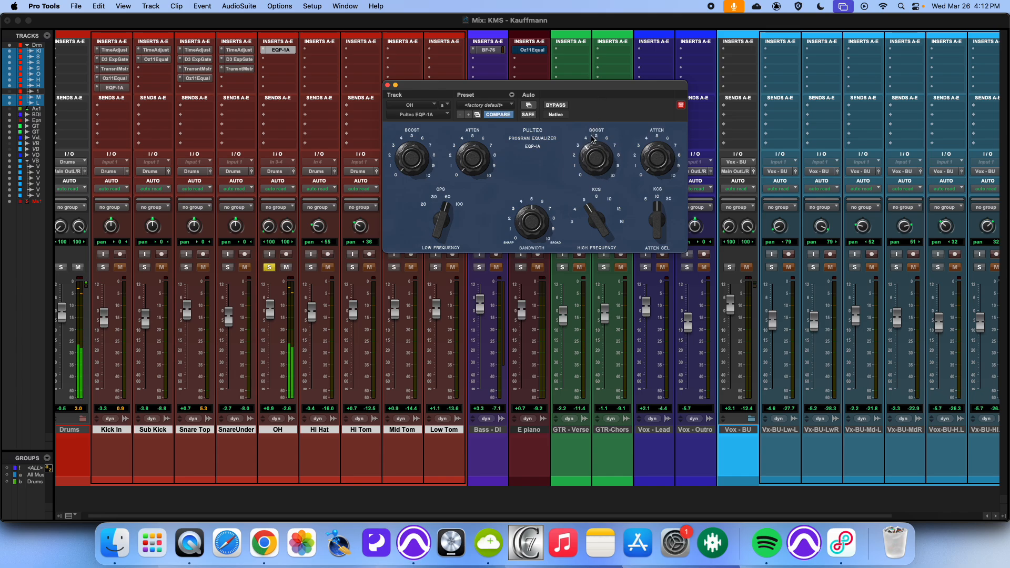
click(566, 106)
click(566, 106)
click(269, 267)
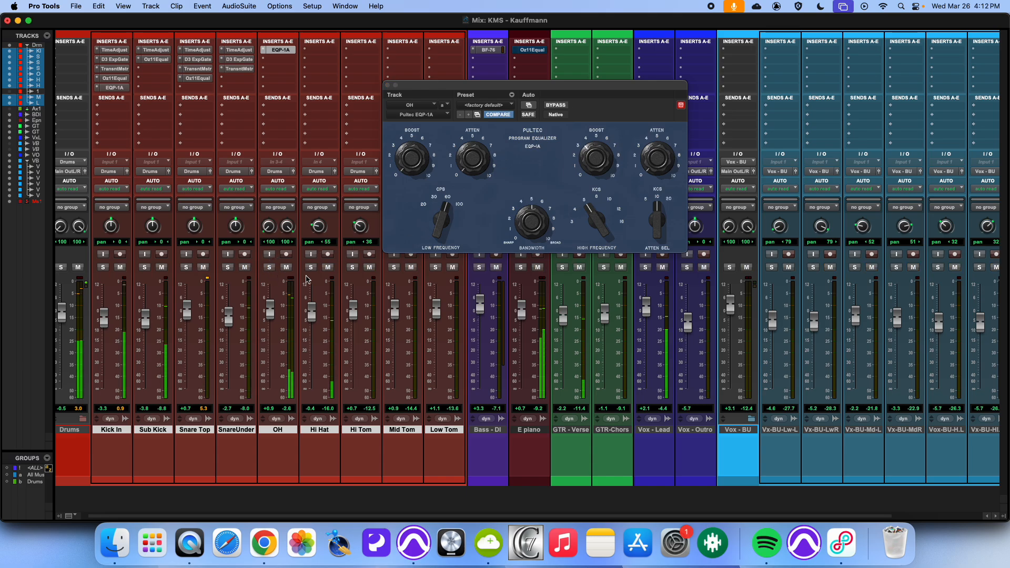
Step: Copy the OH Pultec EQP-1A onto Hi Hat's first insert slot while soloing Hi Hat, then close the plugin window
click(311, 267)
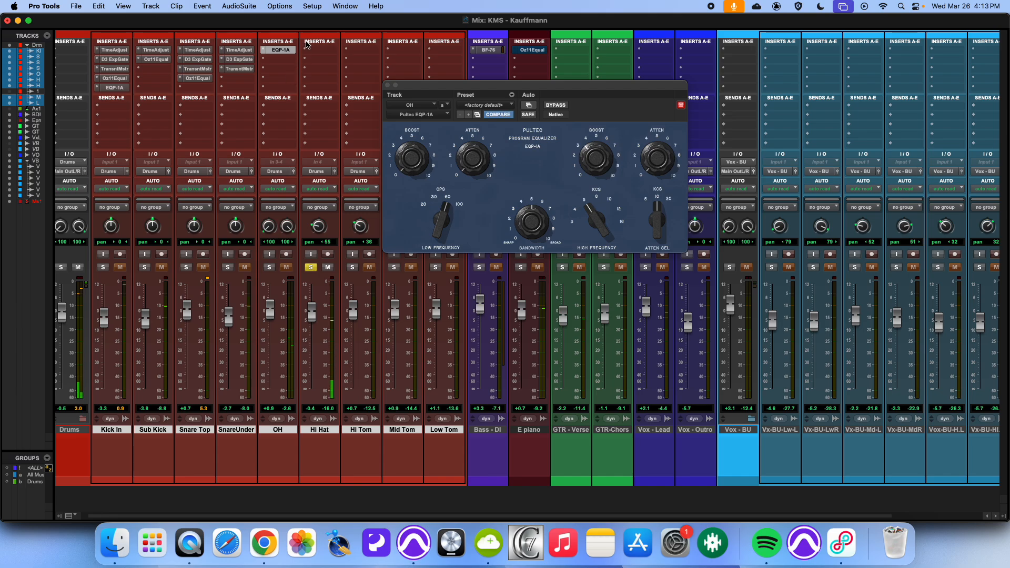
drag(284, 52, 314, 53)
click(310, 266)
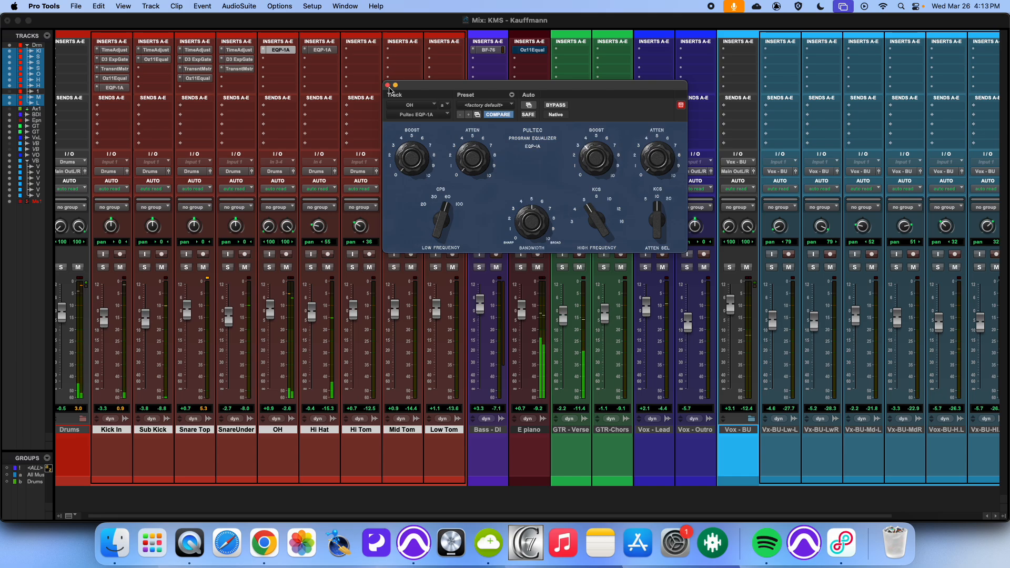
click(388, 87)
click(388, 86)
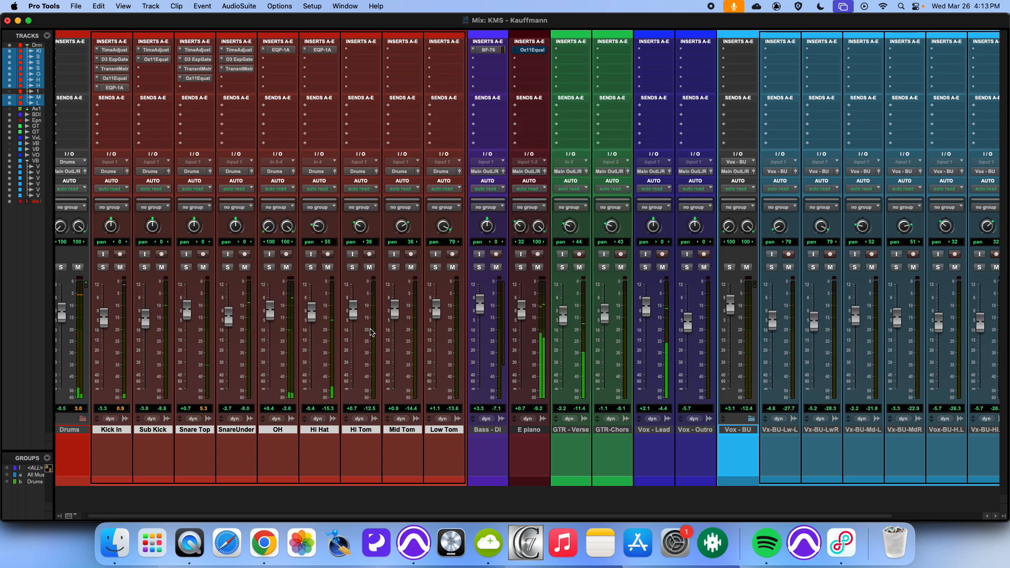
Step: Open Kick In's Ozone Equalizer to review its EQ curve, then close it
scroll(441, 272, right, 5)
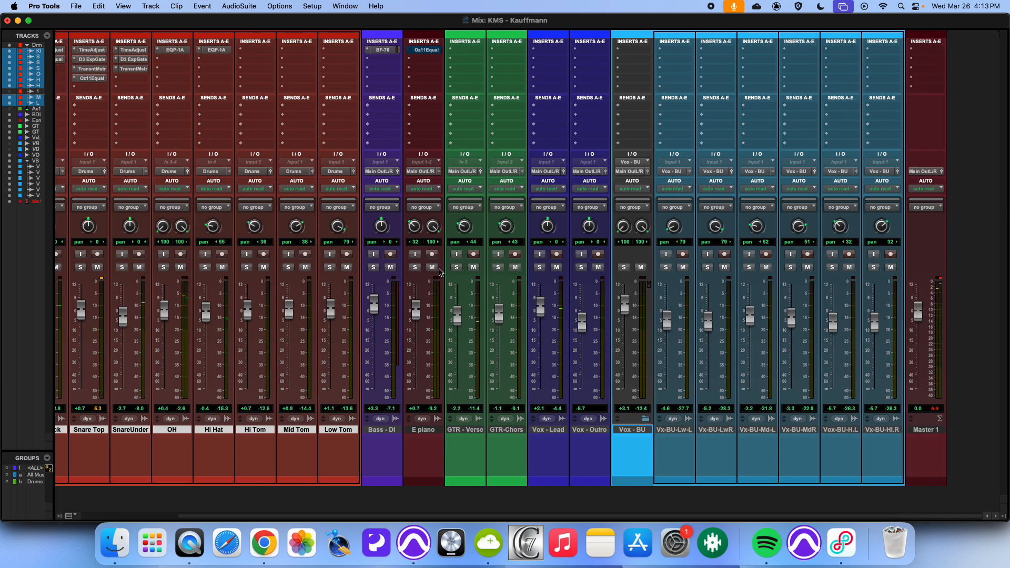
scroll(356, 294, left, 5)
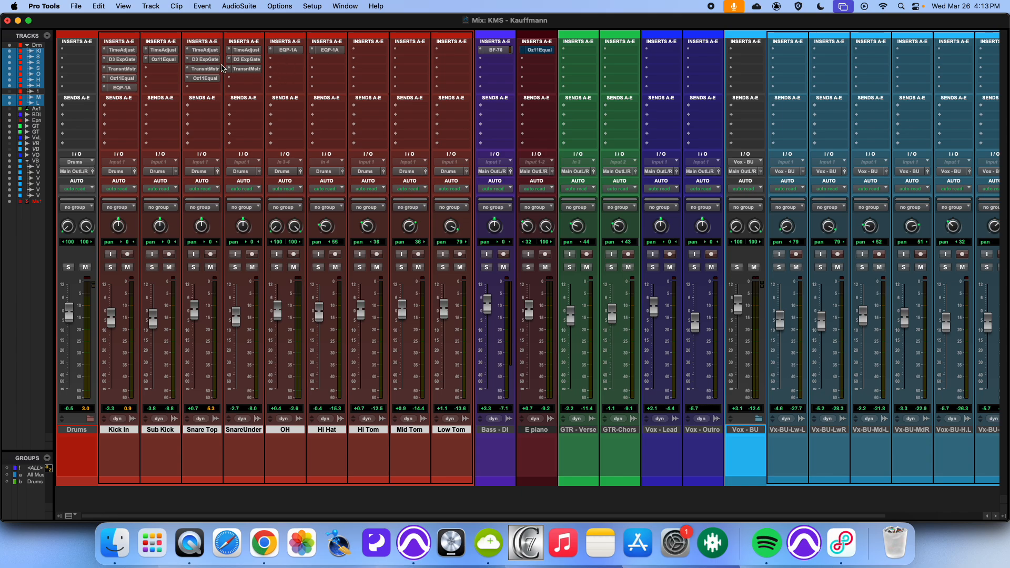
key(space)
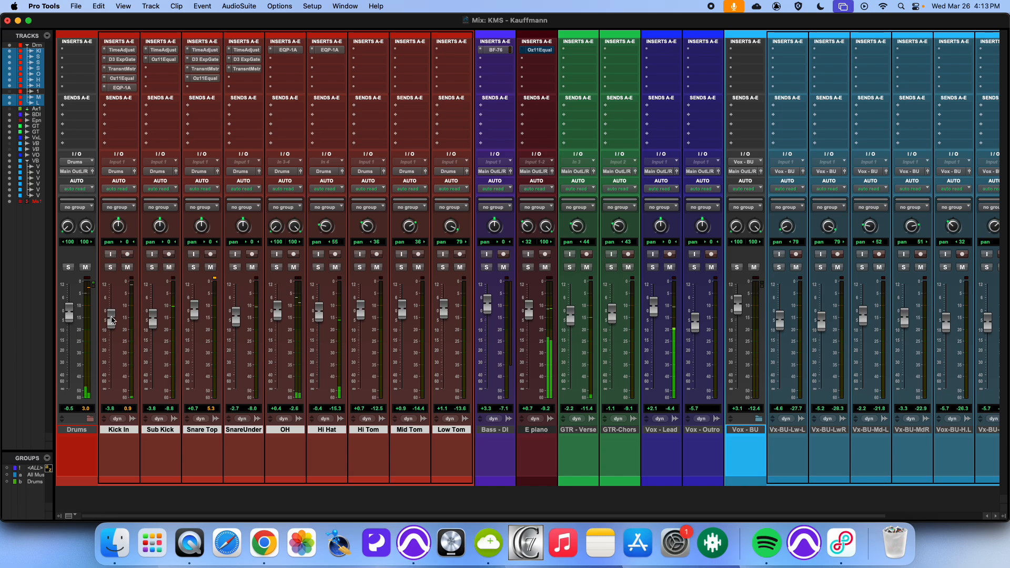
click(122, 78)
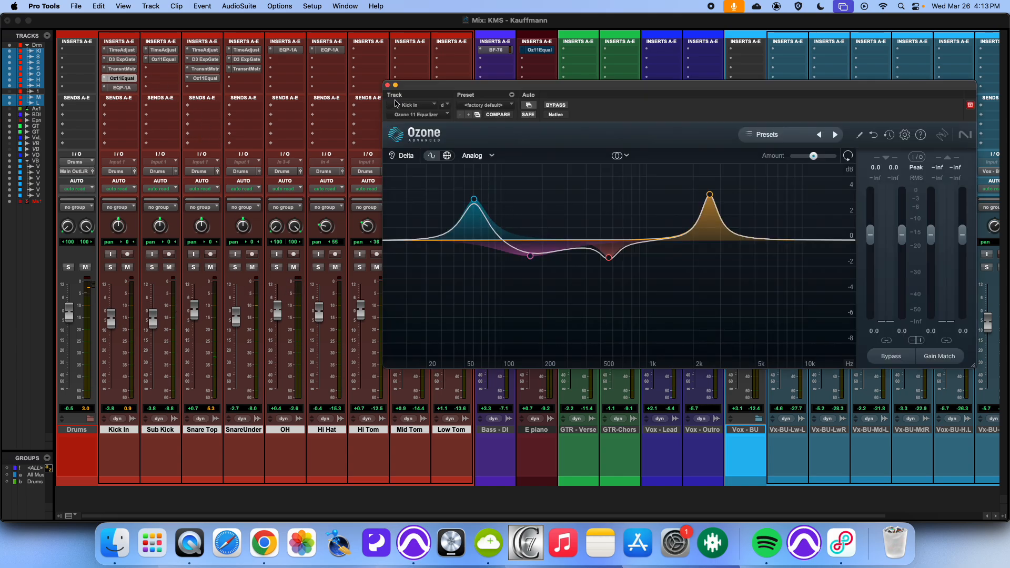
click(388, 86)
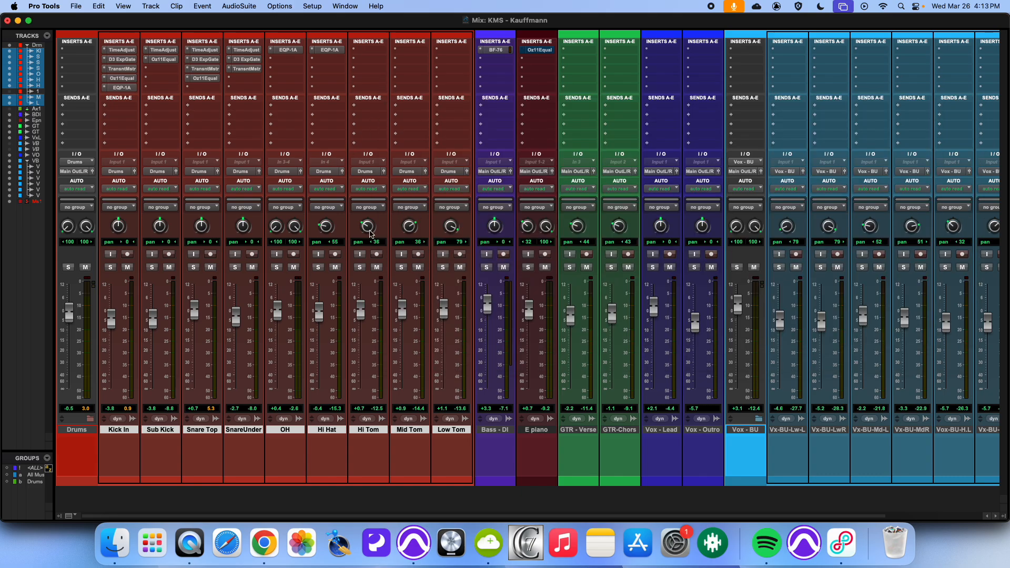